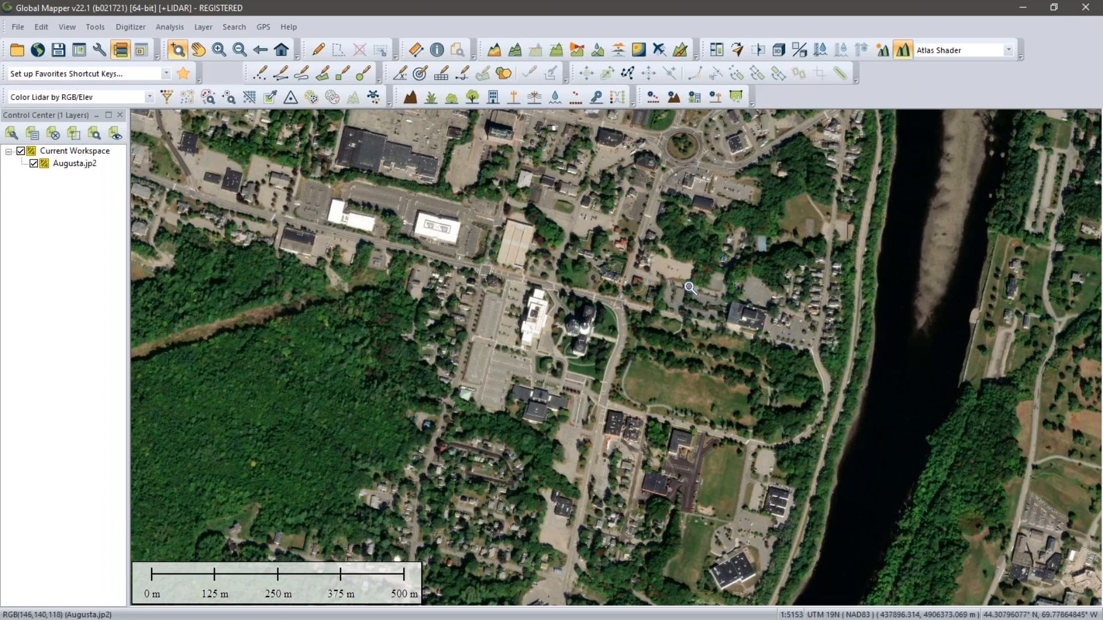
Examine the individual image pixels on the domed building's roof in the Augusta imagery and return to the wider area
click(575, 330)
click(574, 329)
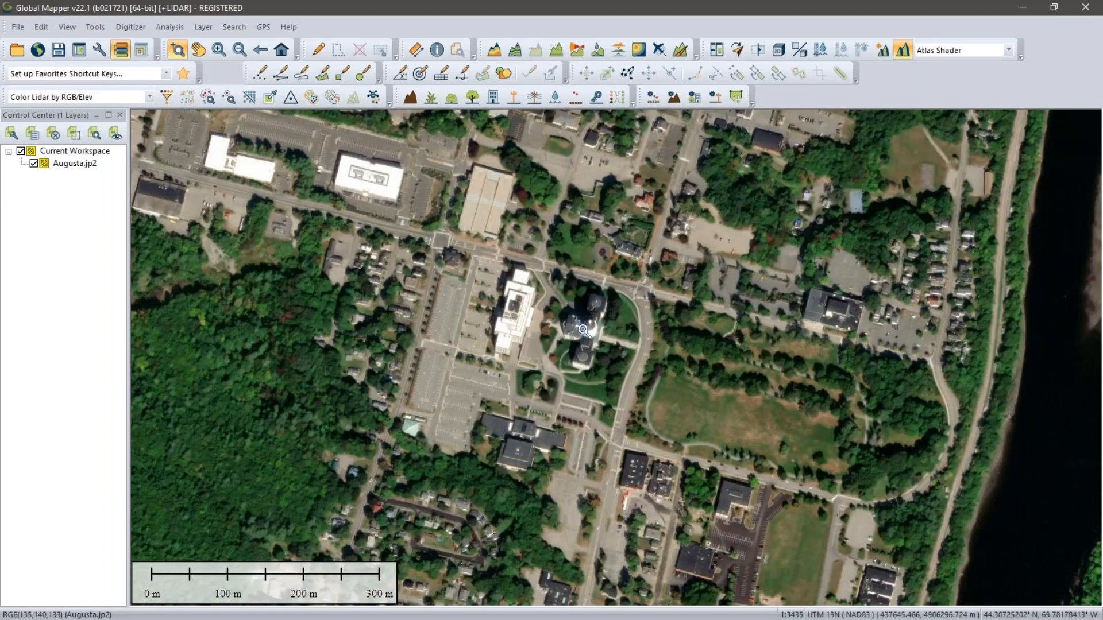
click(590, 326)
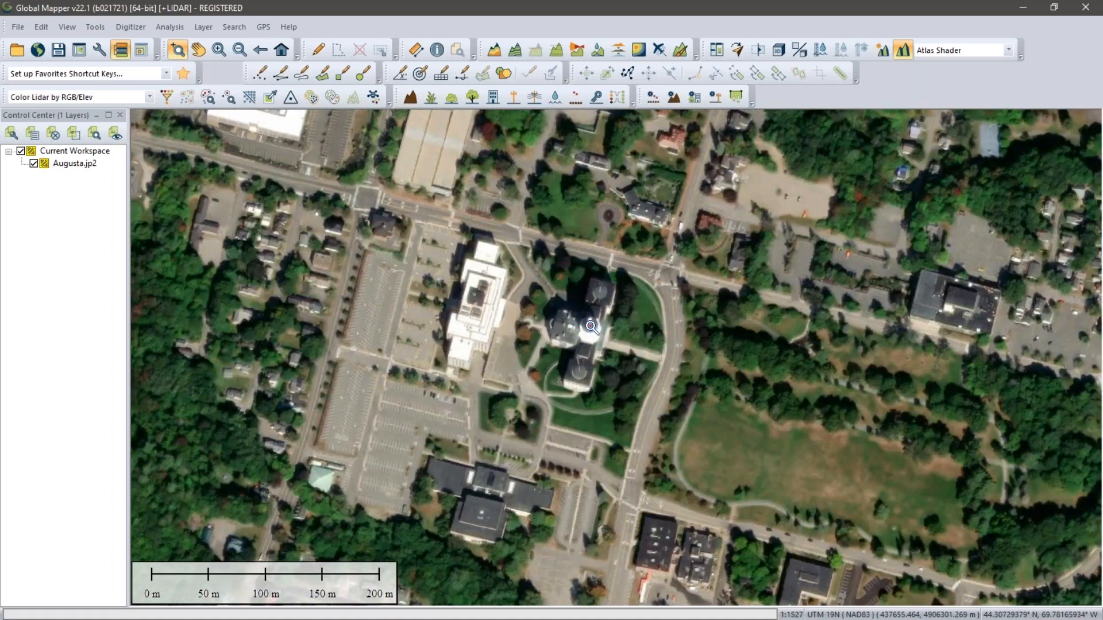
click(592, 327)
scroll(593, 322, up, 3)
scroll(594, 315, up, 4)
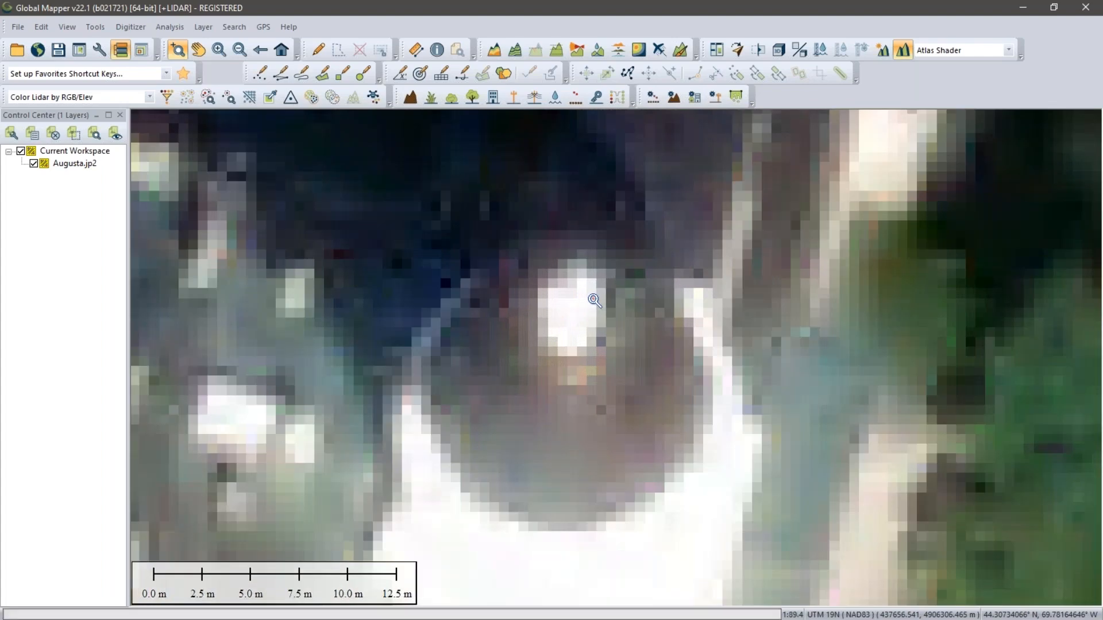
scroll(594, 300, up, 1)
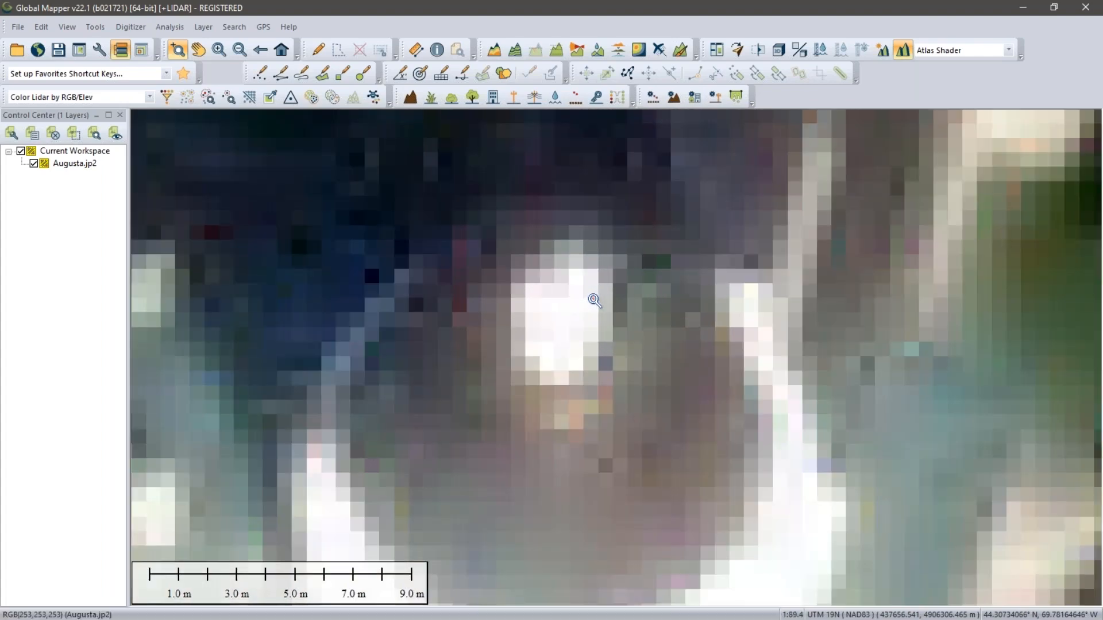
scroll(584, 306, up, 1)
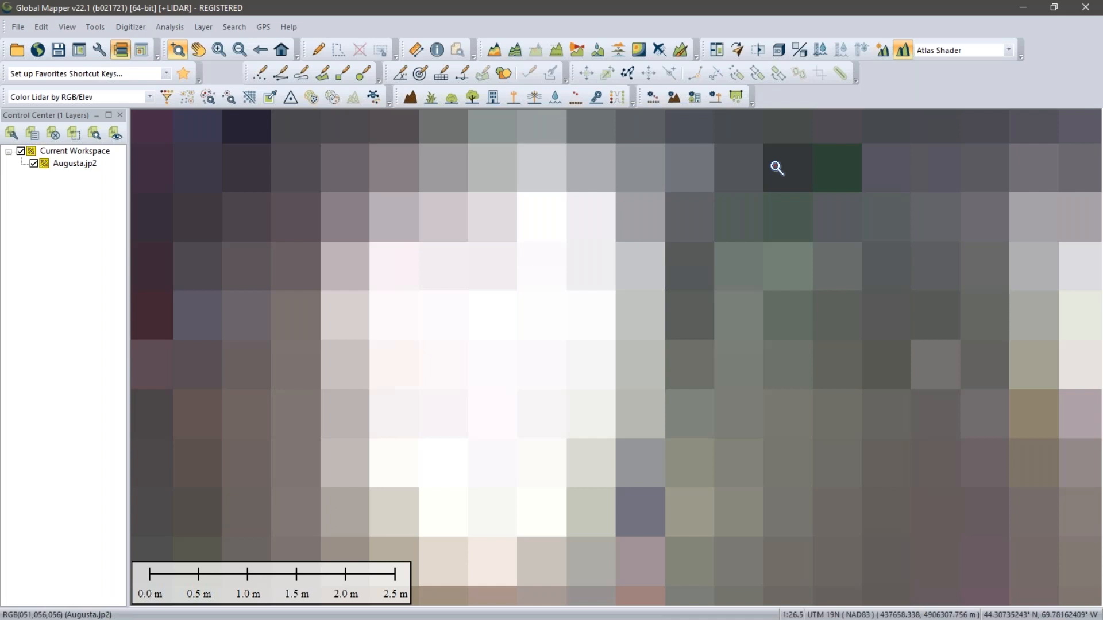
scroll(716, 294, down, 2)
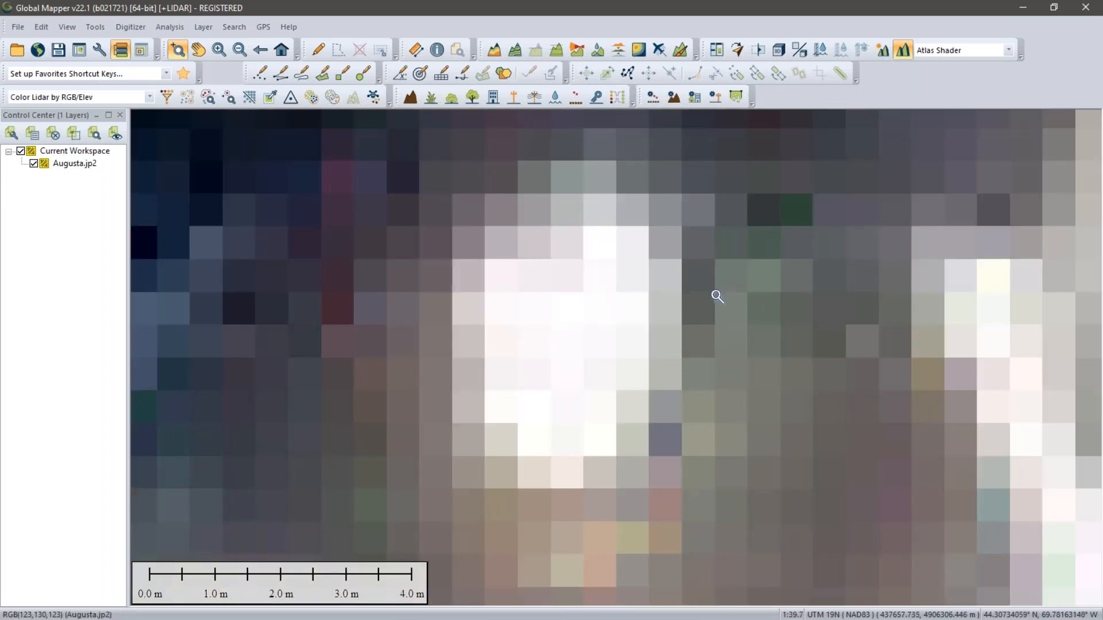
scroll(706, 297, down, 4)
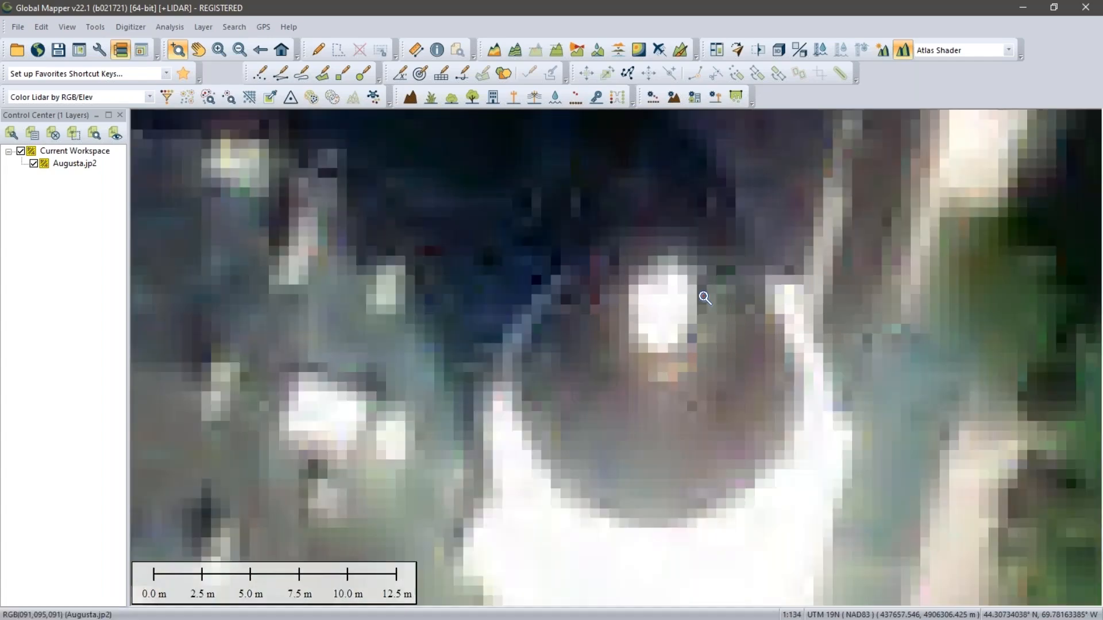
scroll(715, 295, down, 5)
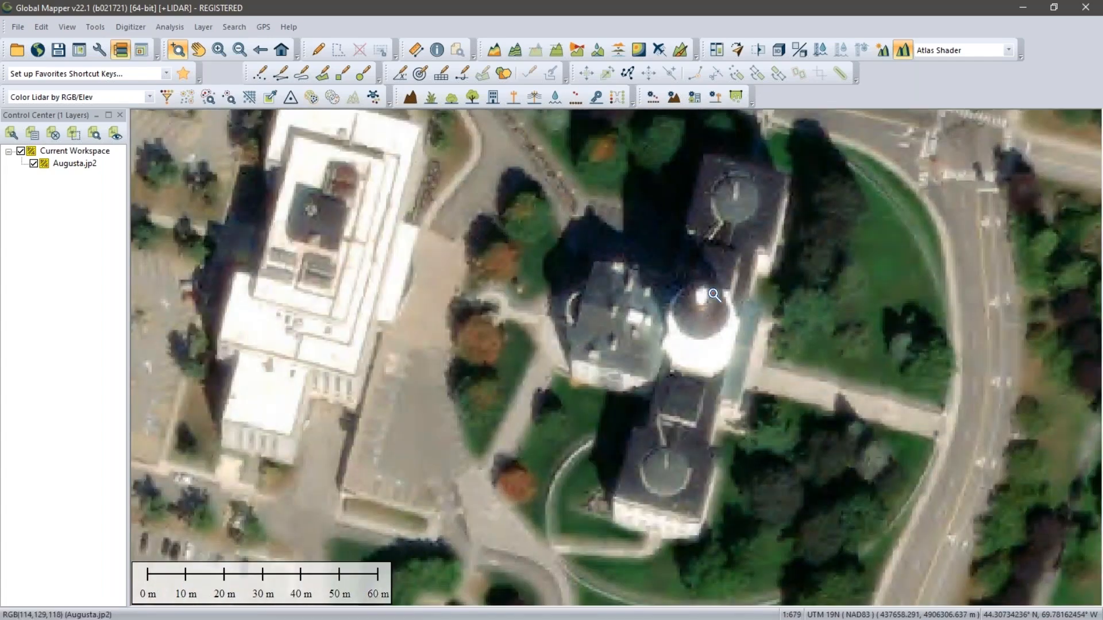
scroll(715, 295, down, 2)
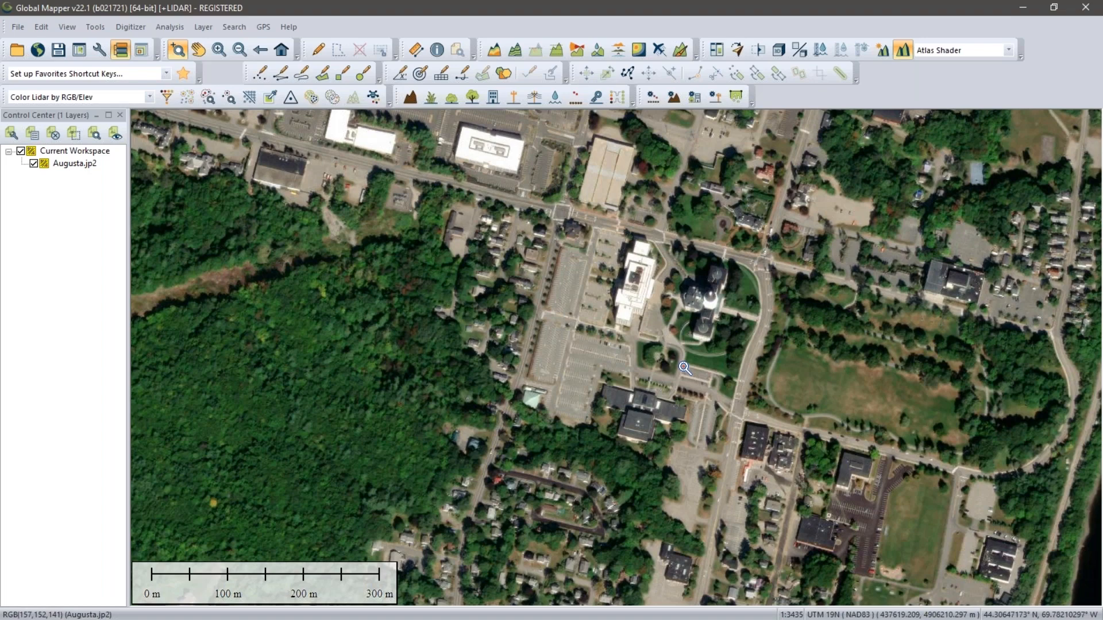
Browse the online data source categories, including the Land Cover sources, and leave without connecting to any of them
click(38, 50)
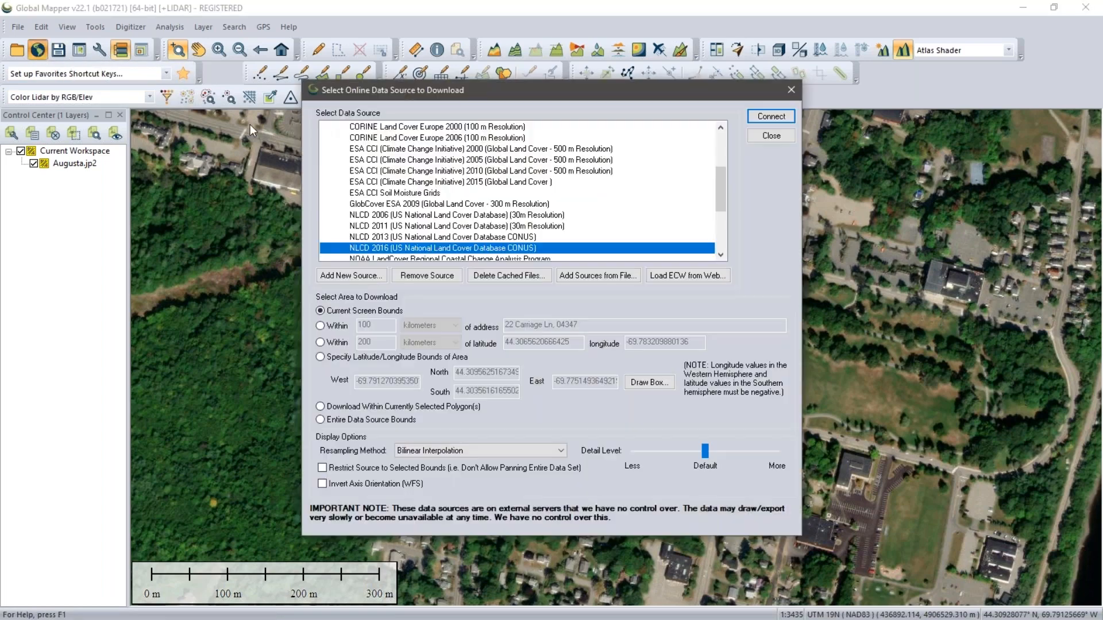
scroll(356, 162, up, 1)
click(338, 149)
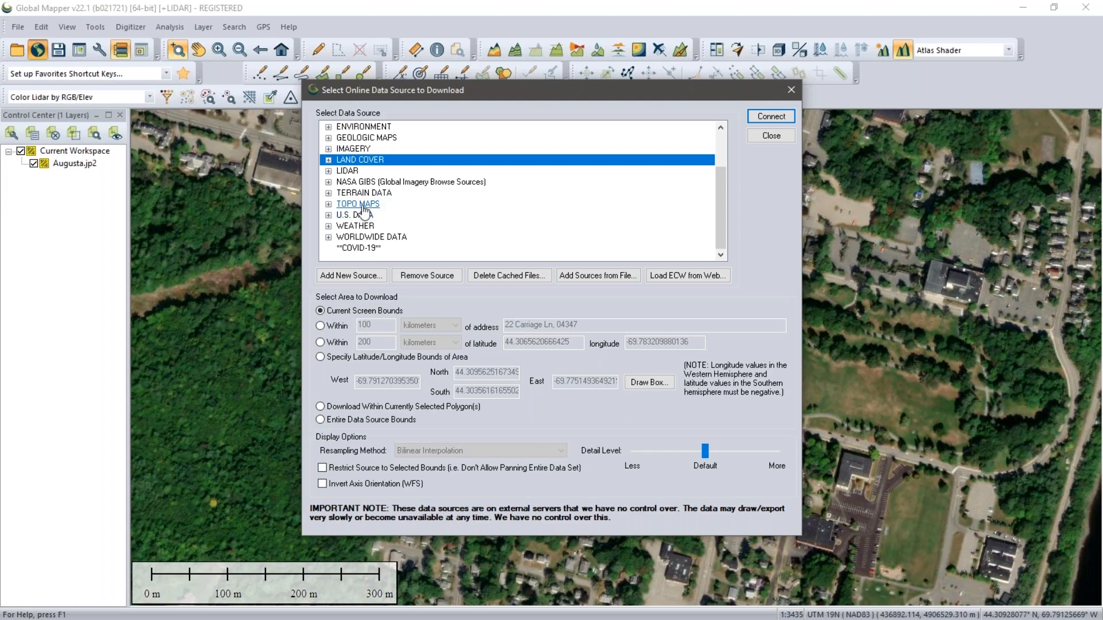
click(328, 160)
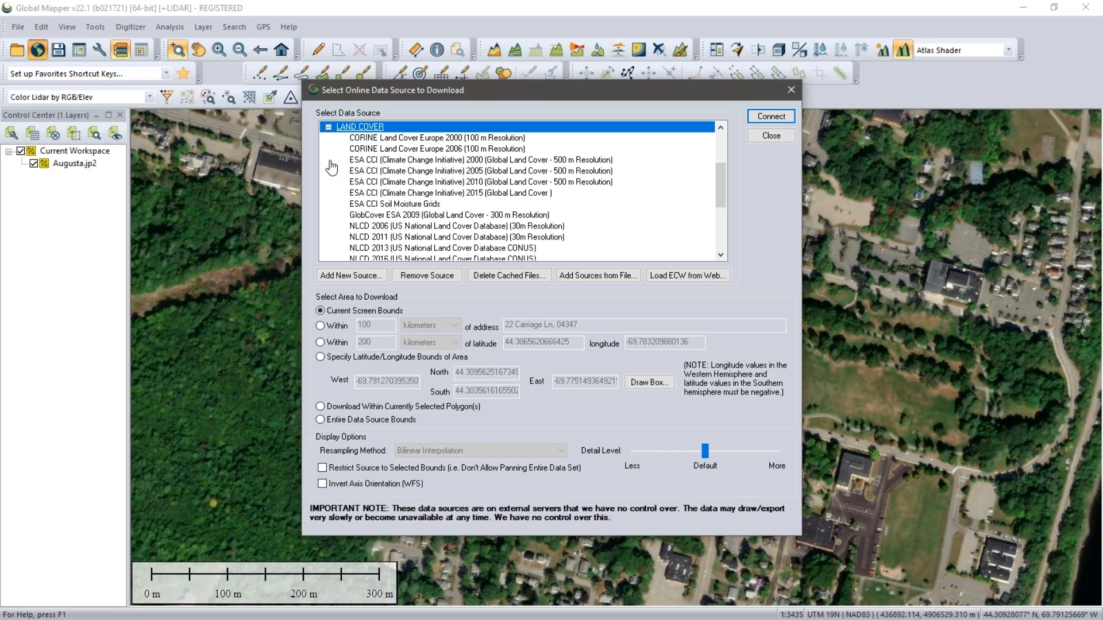
click(328, 128)
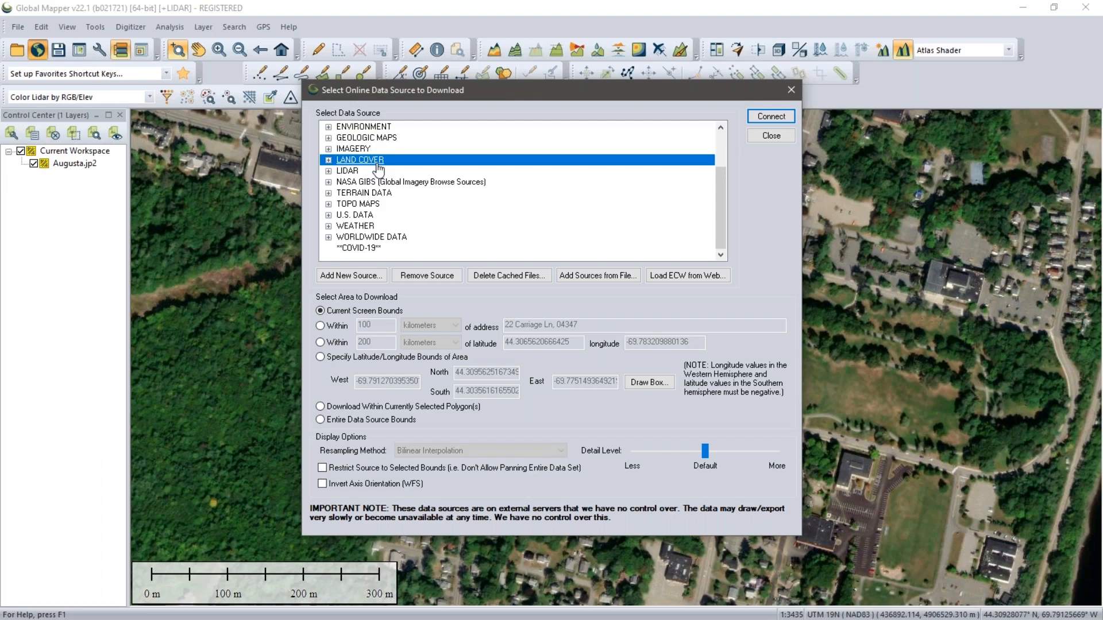
click(759, 136)
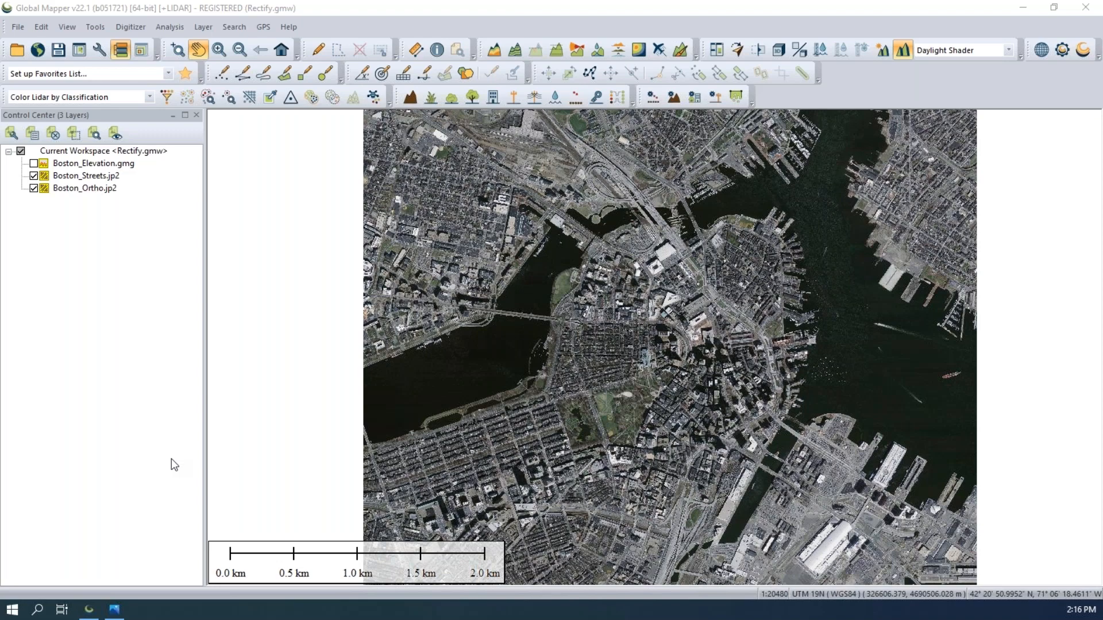
View the scanned historical map Boston_1842.jpg in Photos and close it again
click(116, 610)
click(115, 611)
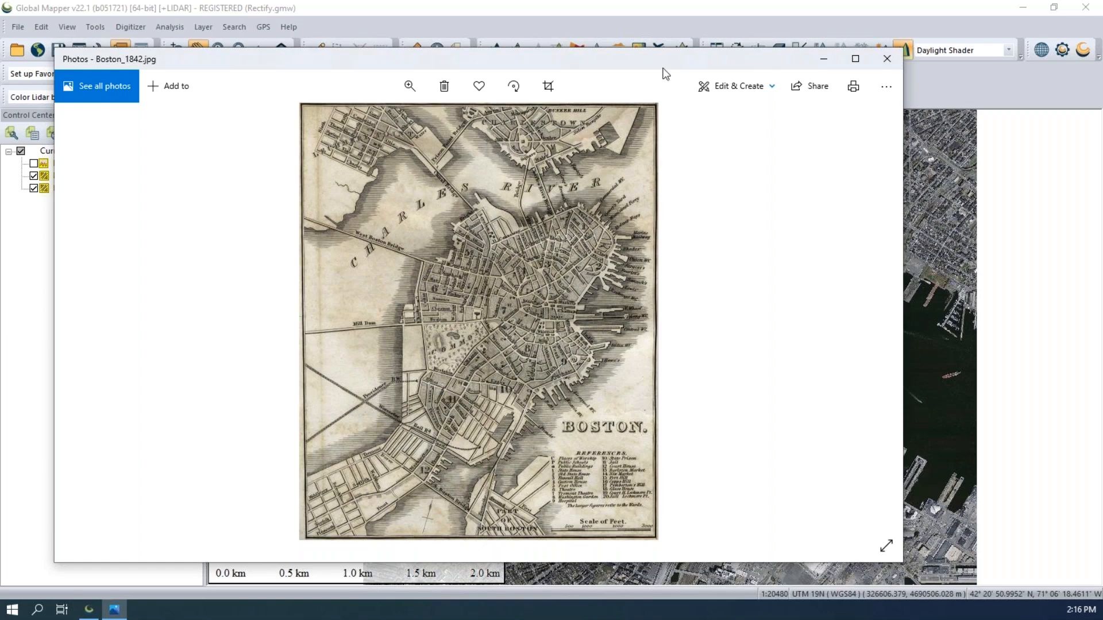
click(883, 66)
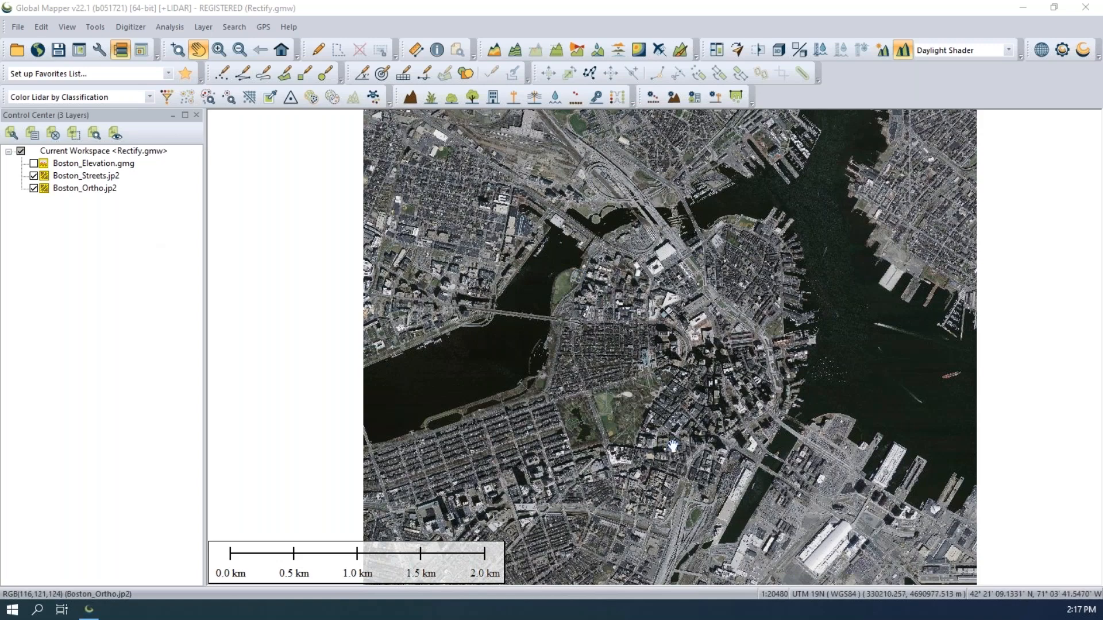
Hide the Boston_Ortho.jp2 layer and open Boston_1842.jpg from the Boston_Data folder with manual rectification
click(33, 192)
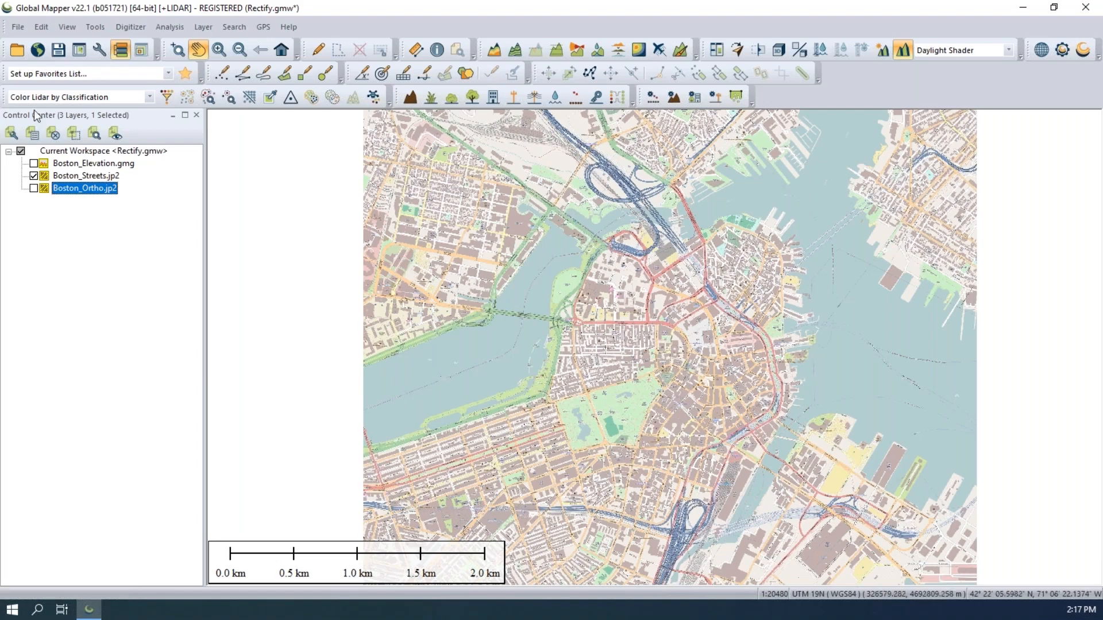
click(17, 50)
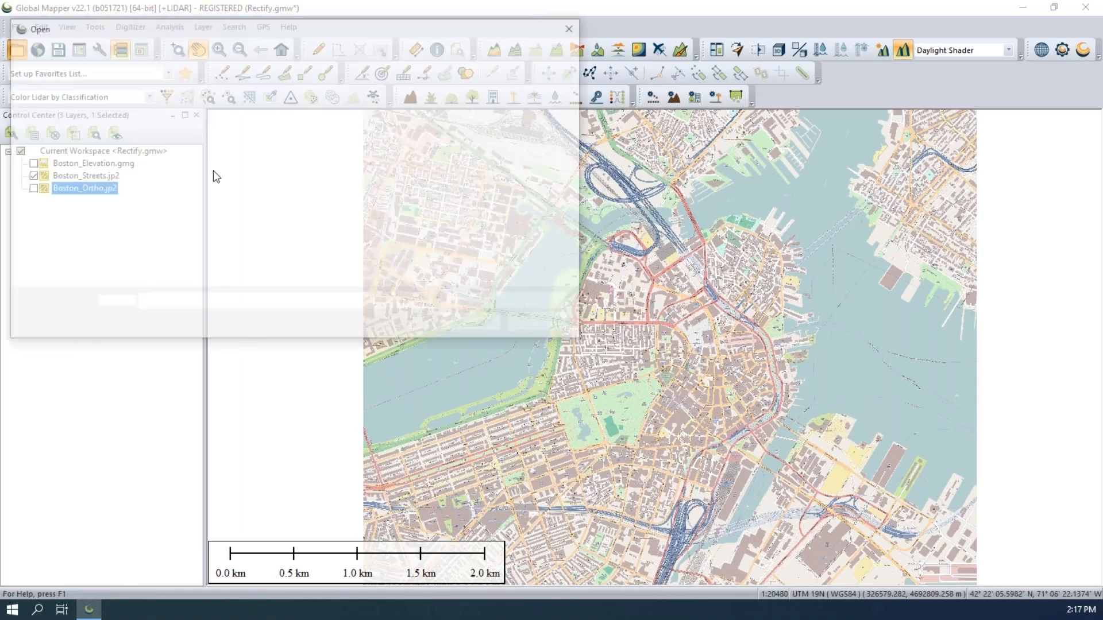
double_click(196, 131)
click(198, 132)
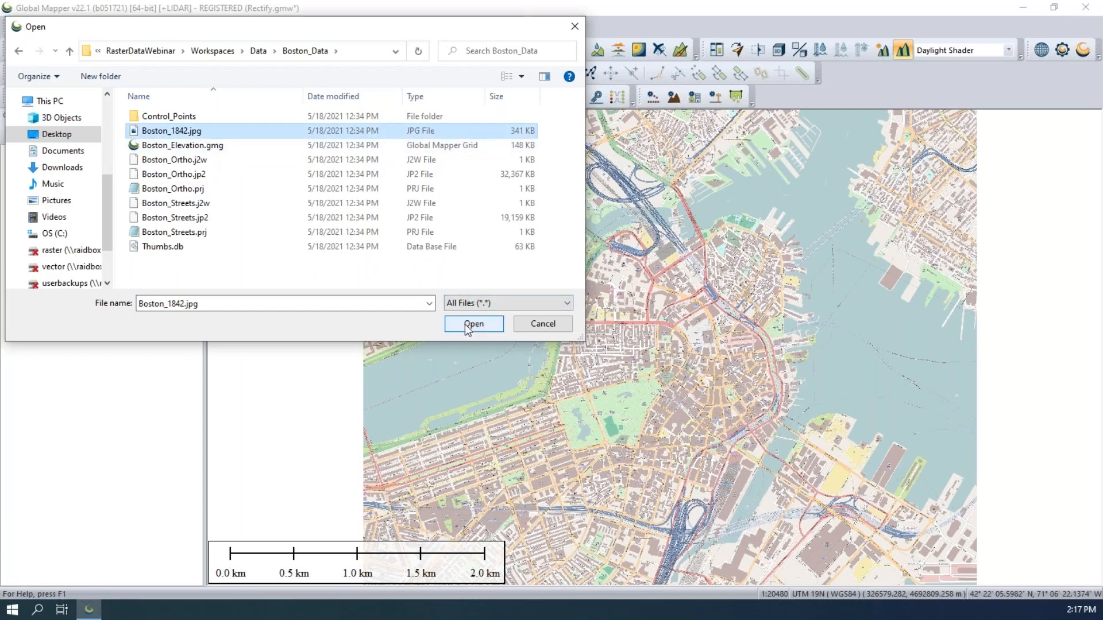
click(472, 324)
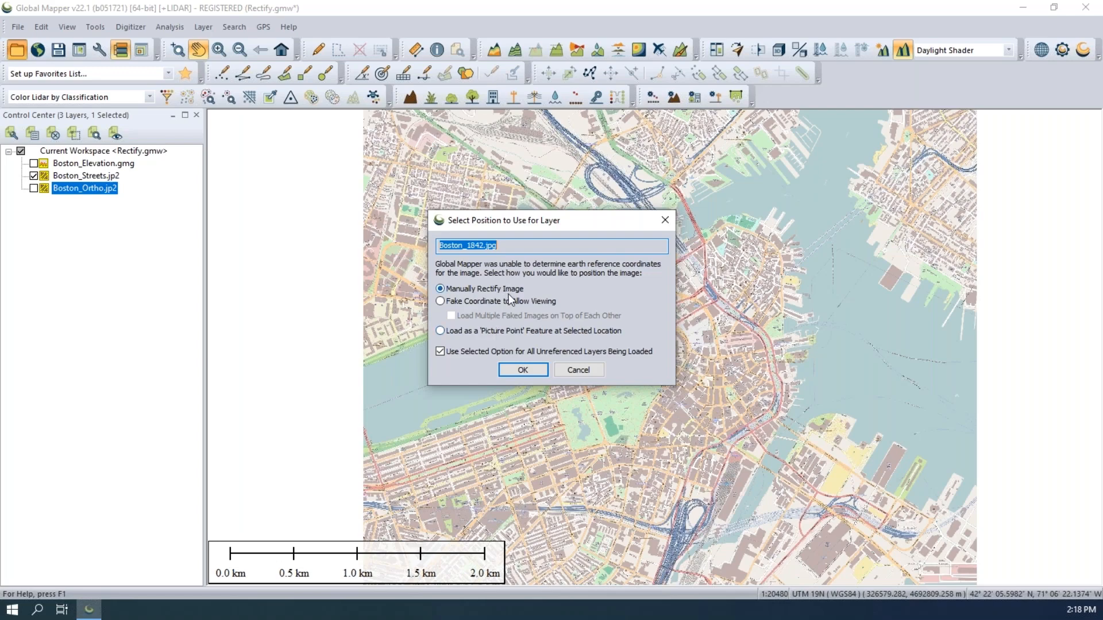
click(523, 371)
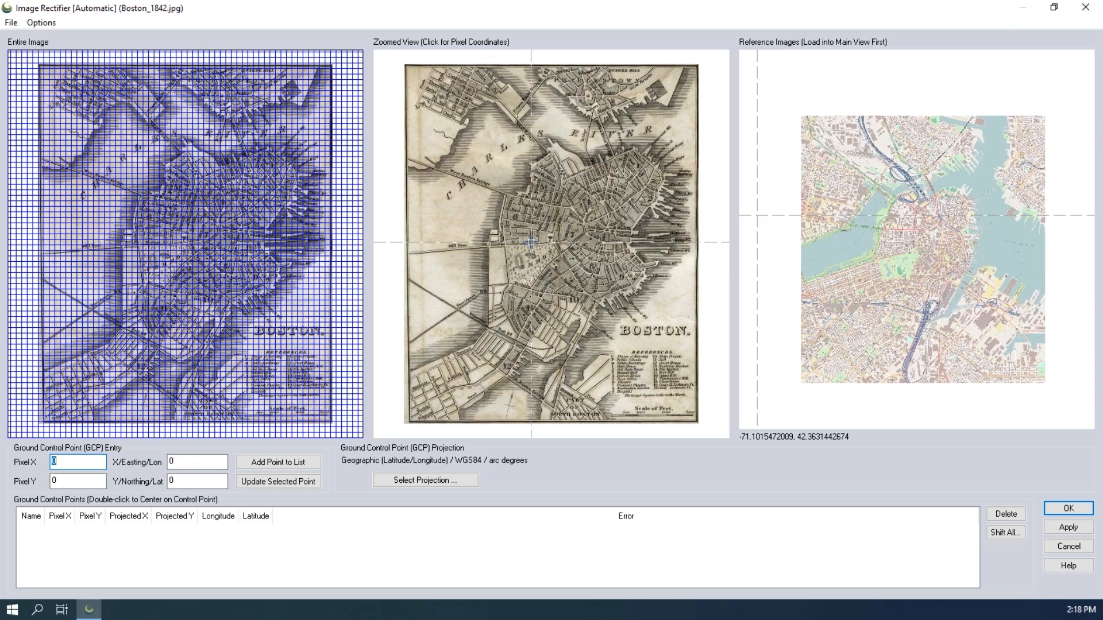
Pick the Common's corner below Beacon on the scanned map and its match at Beacon Street and Charles Street on the reference map
scroll(529, 242, up, 1)
scroll(510, 251, up, 1)
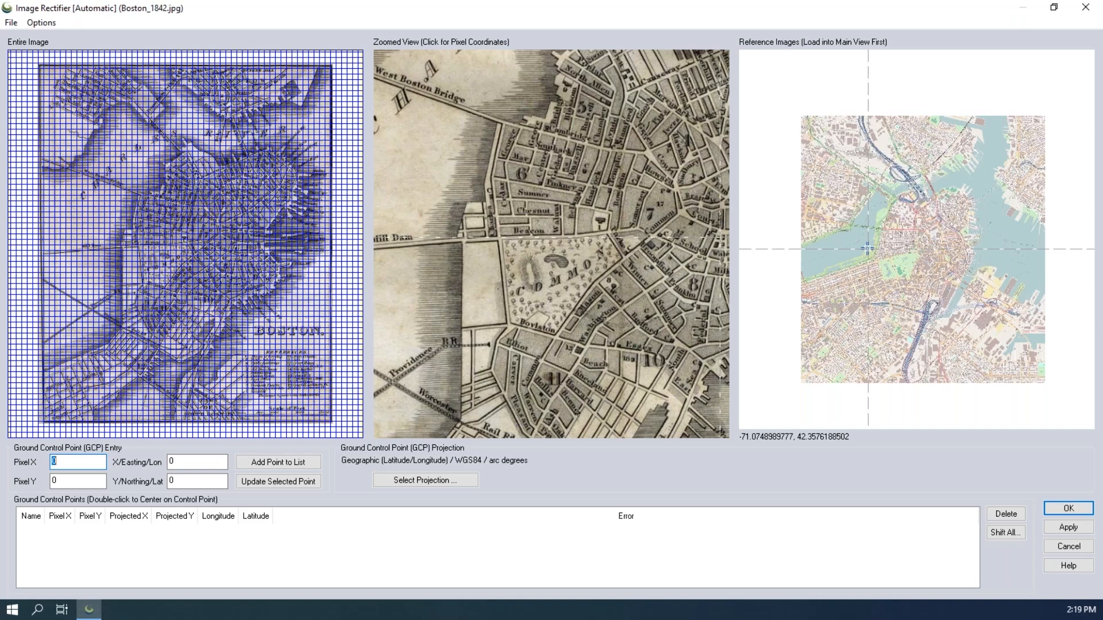
scroll(888, 269, up, 1)
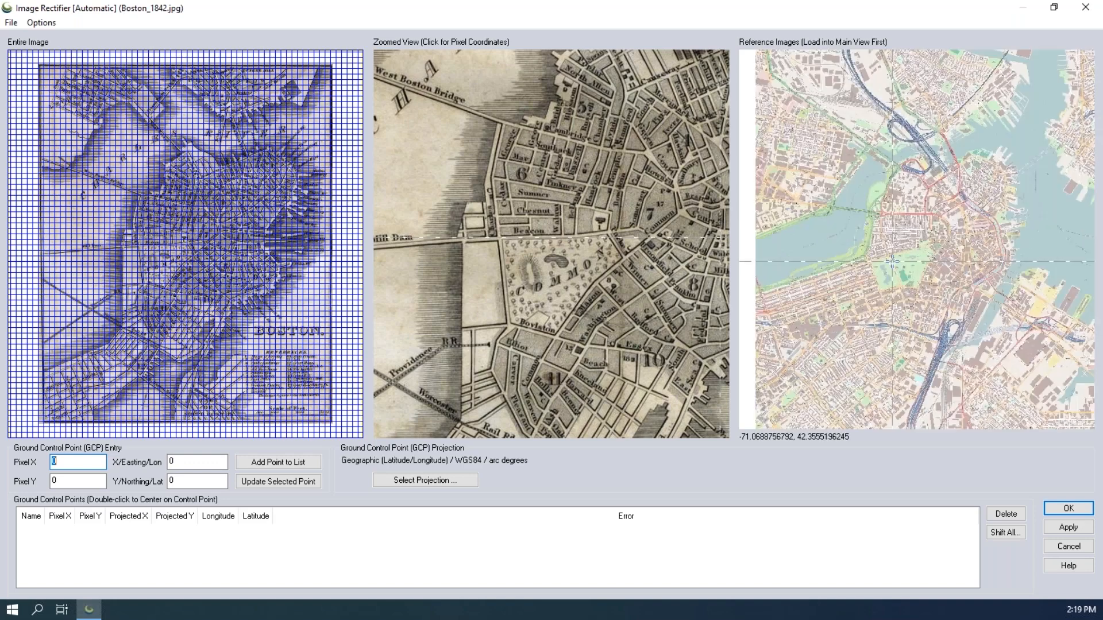
scroll(908, 260, up, 1)
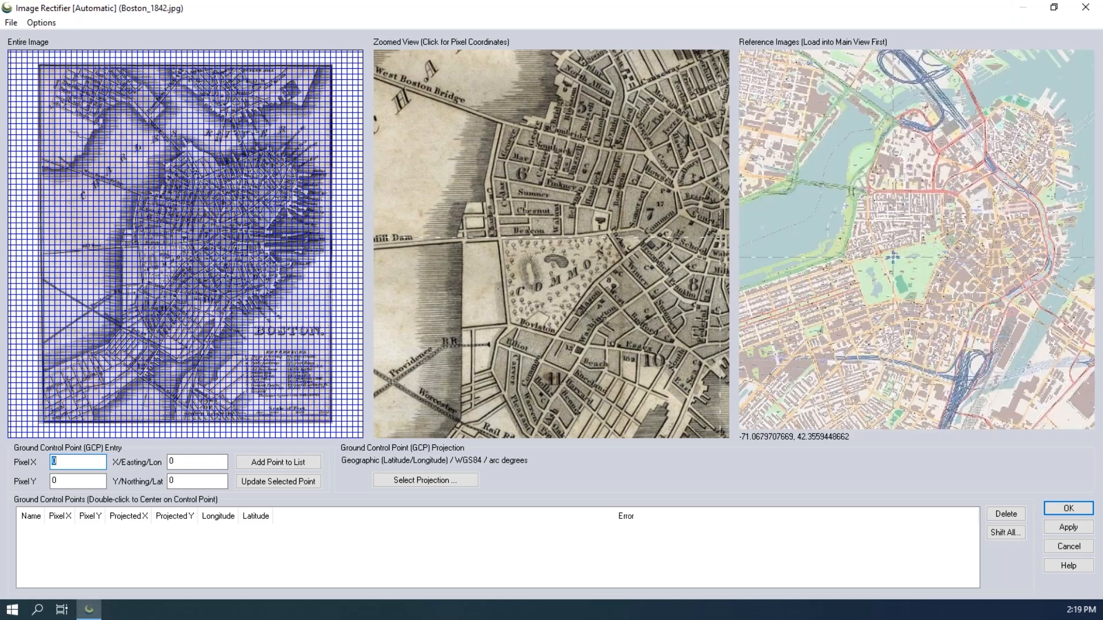
scroll(893, 256, up, 1)
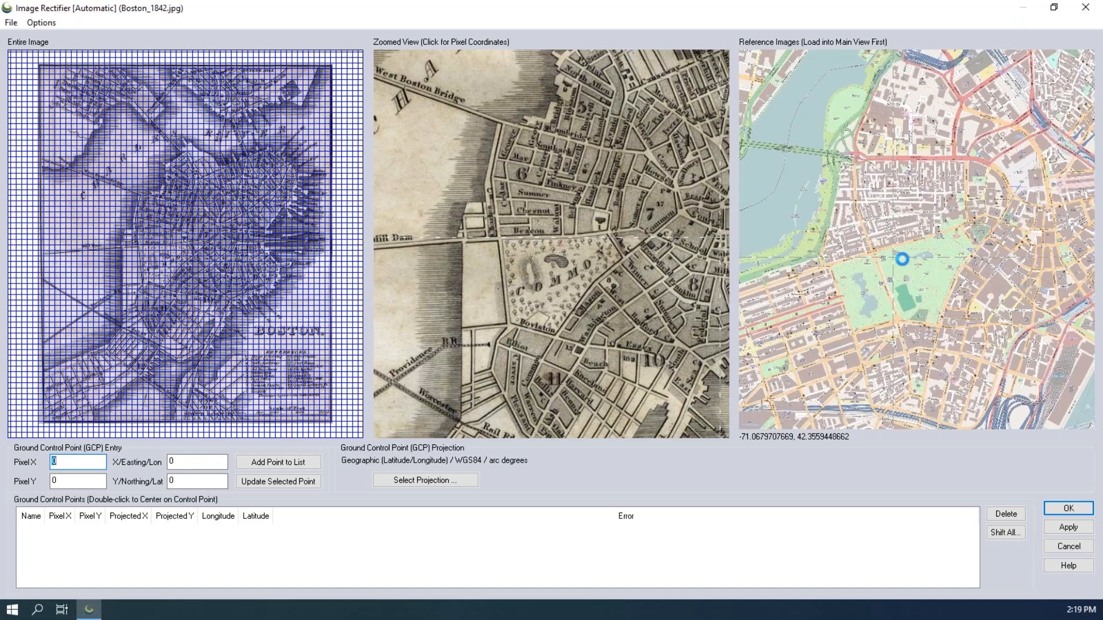
scroll(902, 260, up, 1)
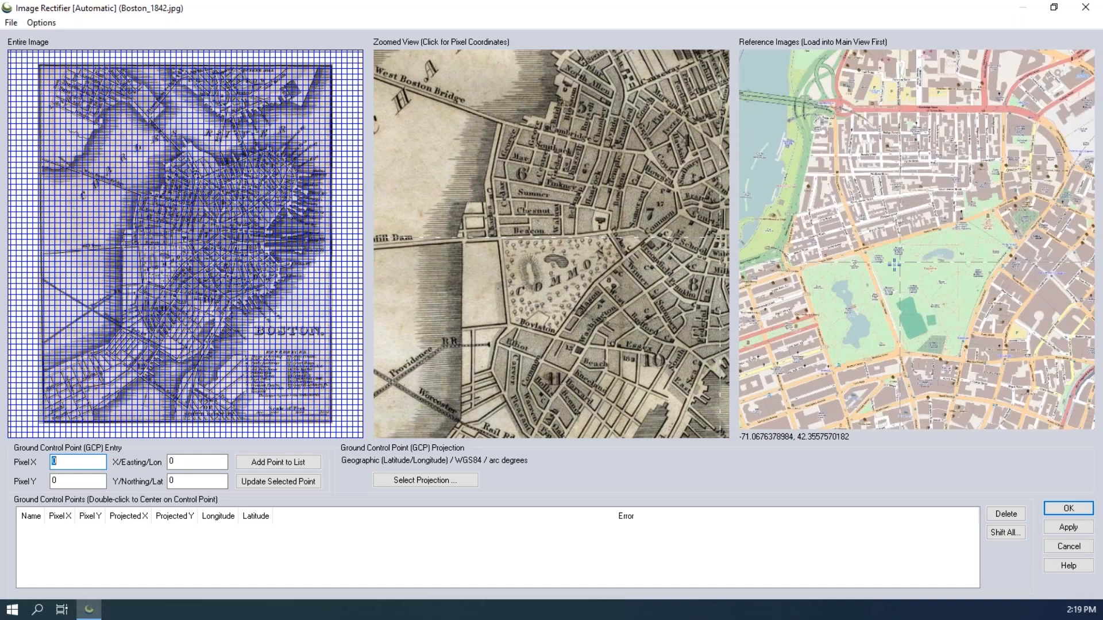
scroll(490, 249, up, 1)
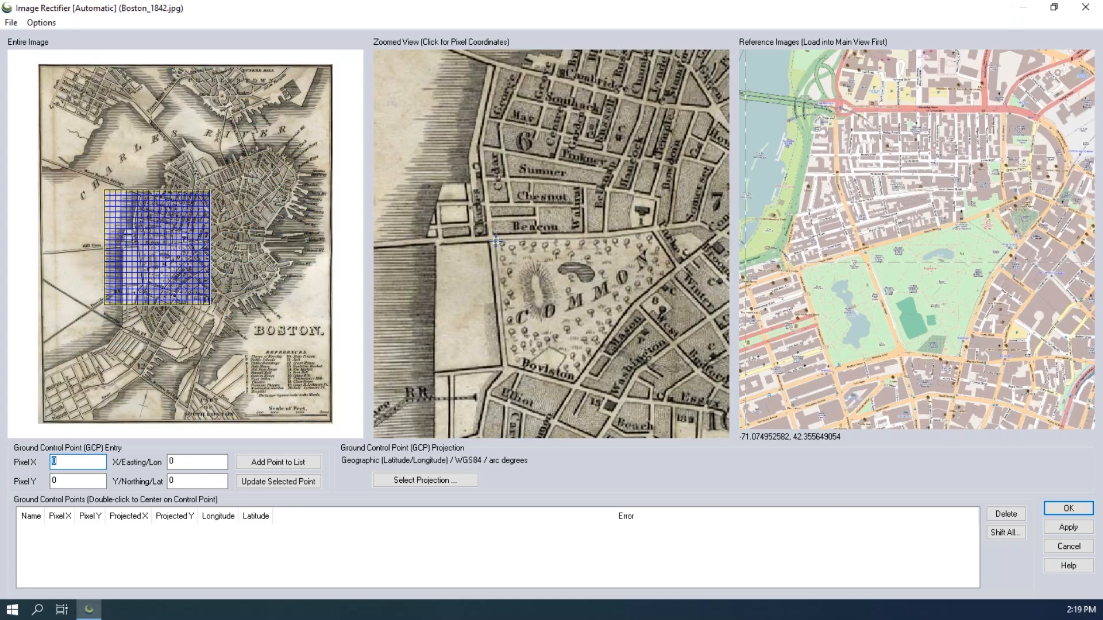
click(496, 241)
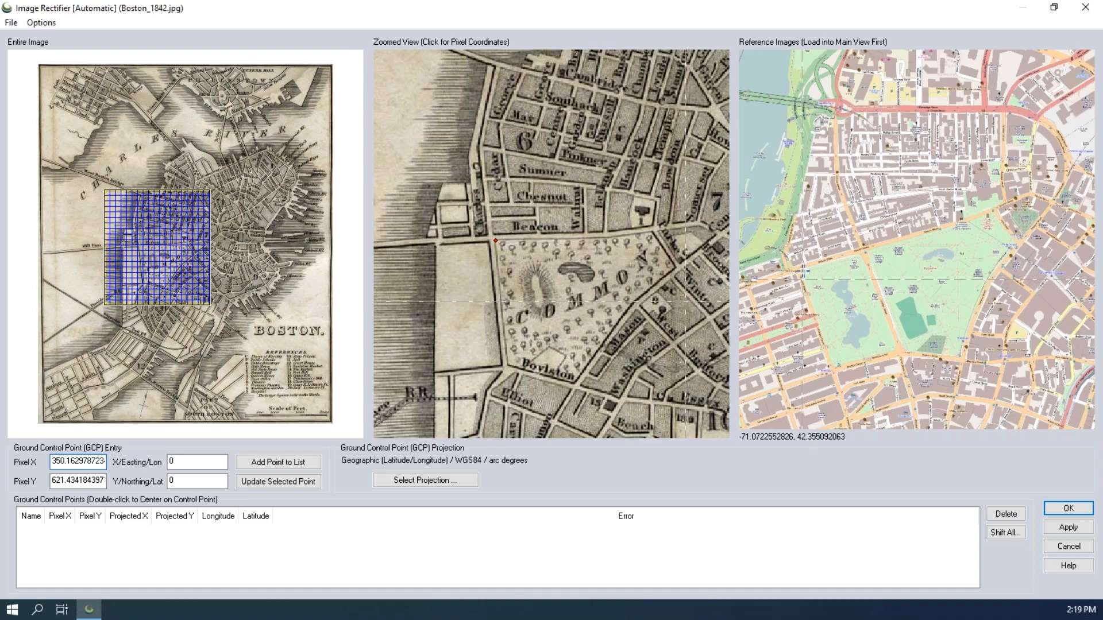
scroll(804, 273, up, 2)
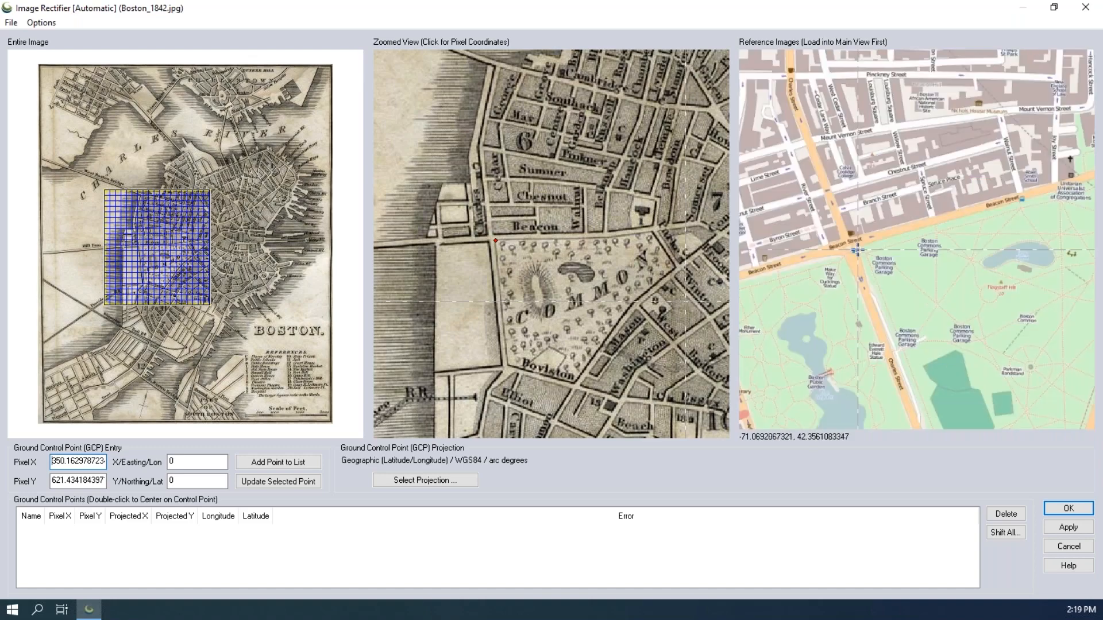
click(858, 251)
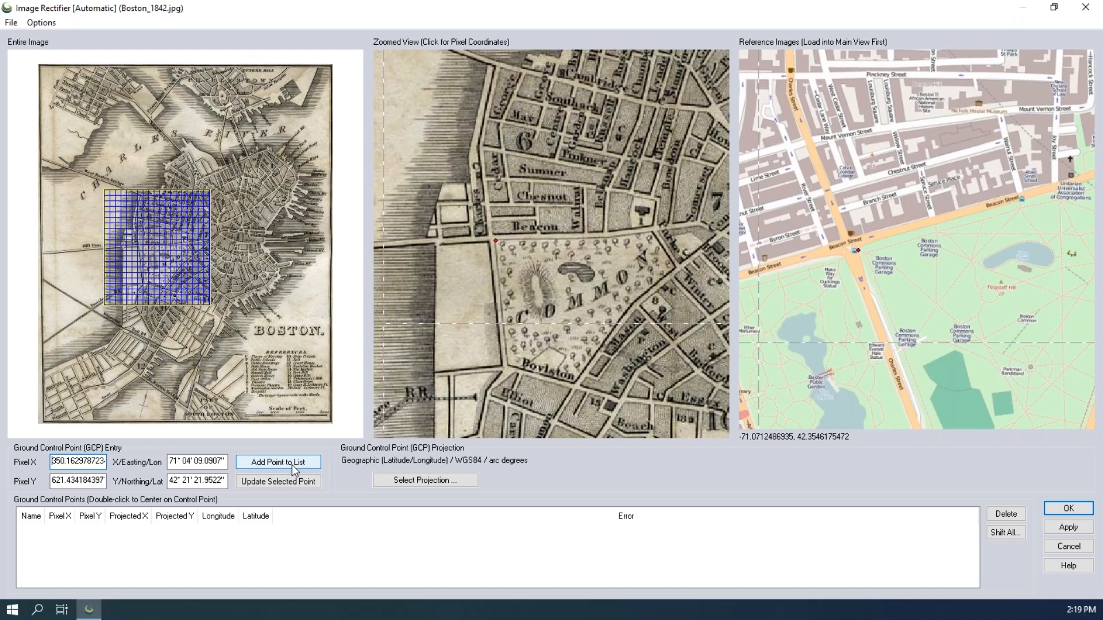
Load the ground control points from Boston_1842.gcp in the Control_Points folder and look through the point list
click(13, 23)
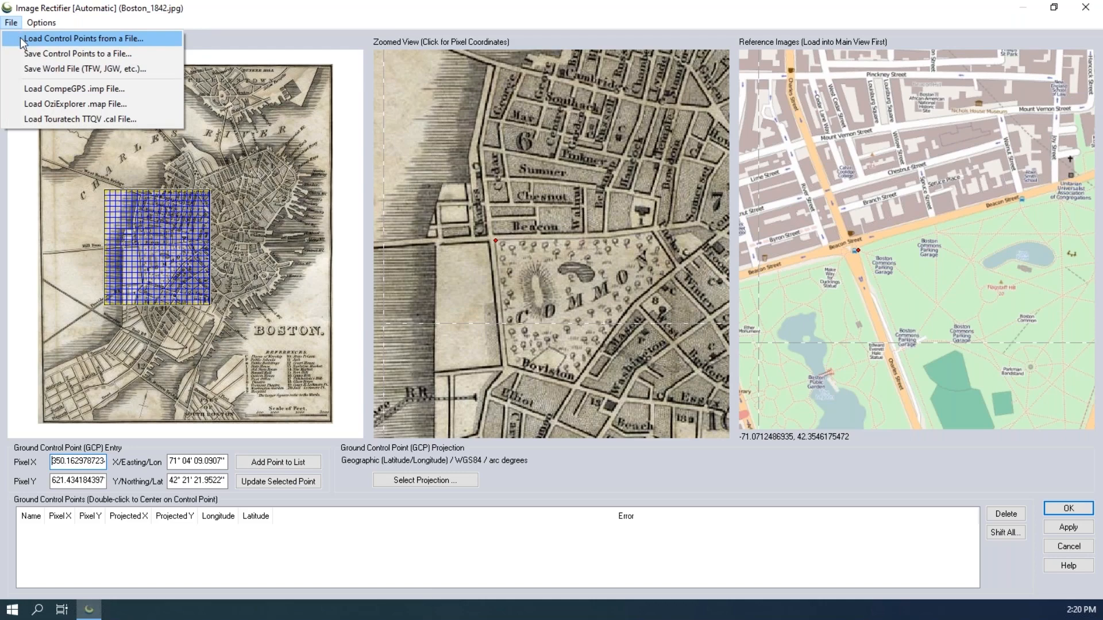
click(22, 40)
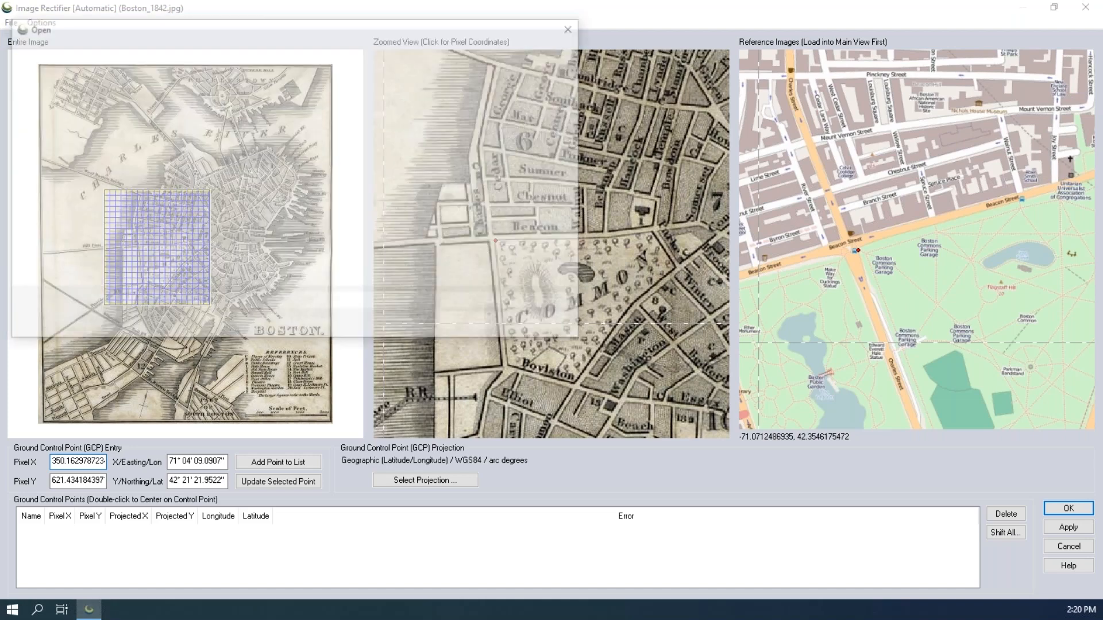
double_click(212, 119)
click(212, 117)
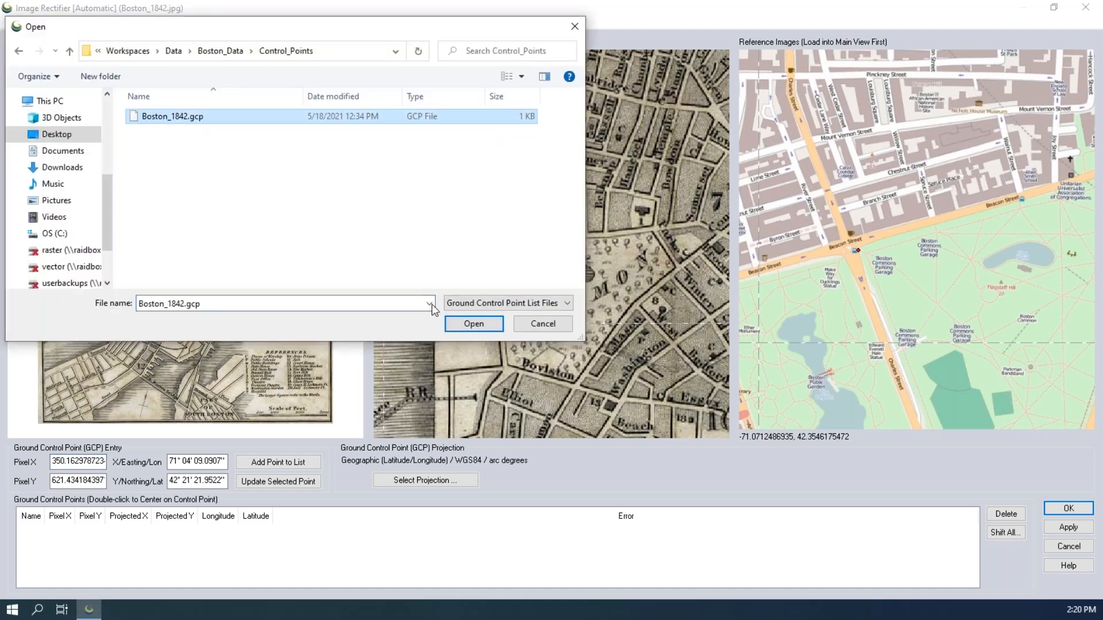
click(474, 324)
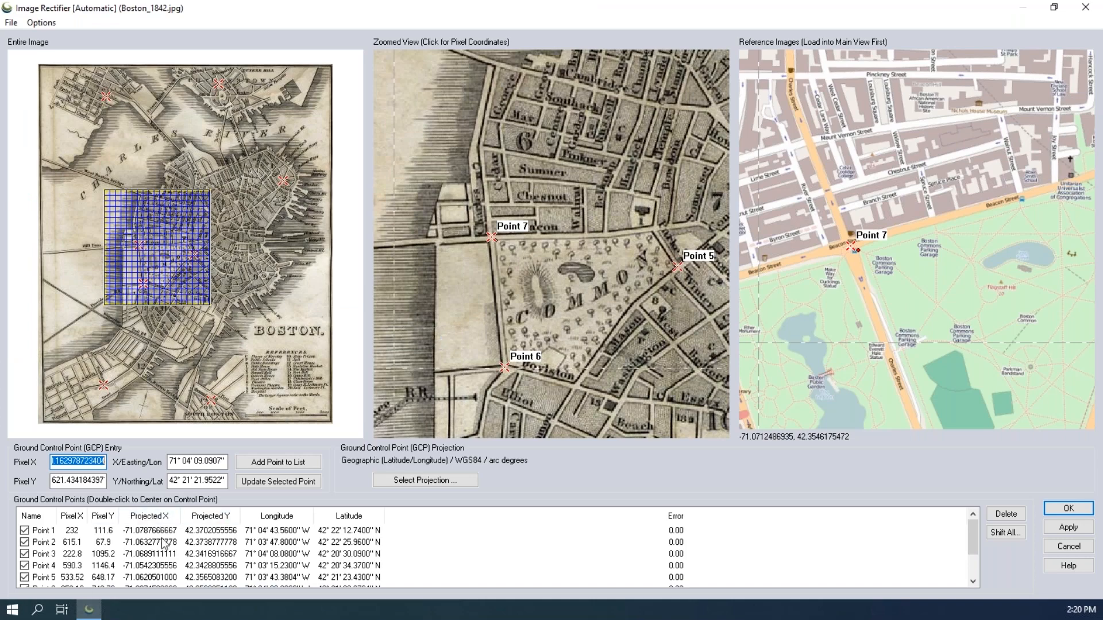
scroll(187, 564, down, 2)
scroll(187, 564, up, 2)
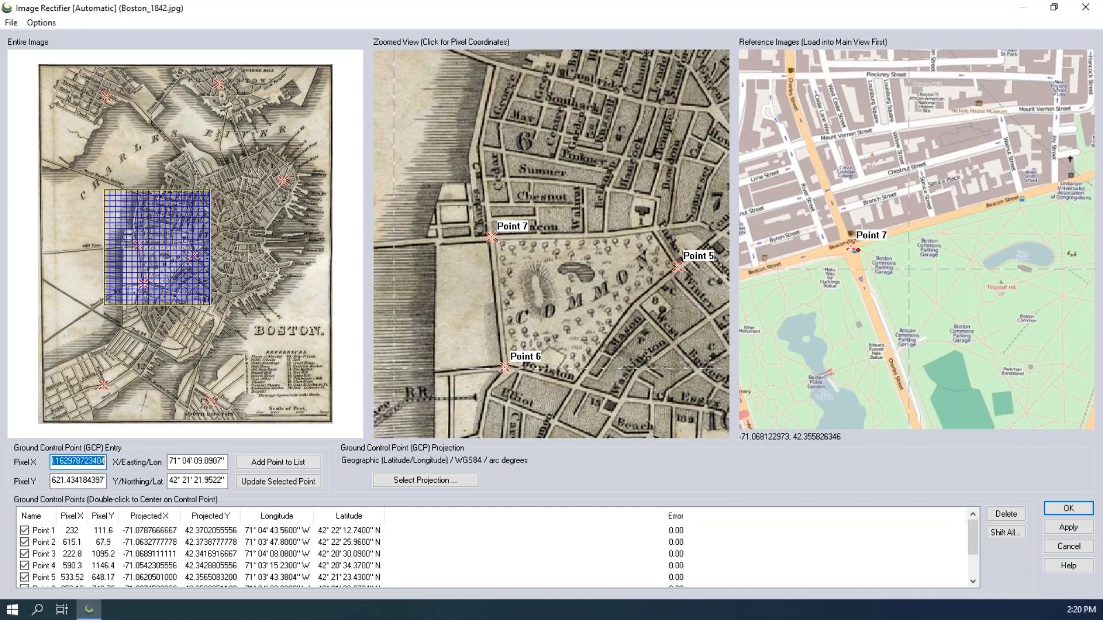
Examine the control points across the scanned and reference maps, along with the pixel and latitude/longitude entry fields
scroll(909, 269, down, 1)
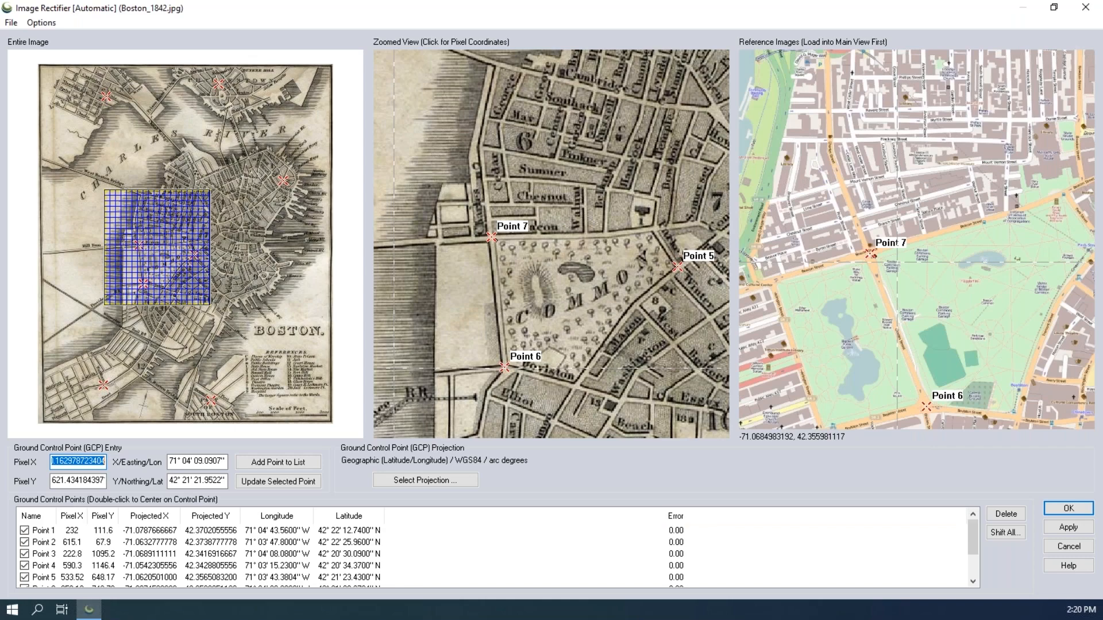
scroll(897, 263, down, 1)
scroll(586, 254, down, 2)
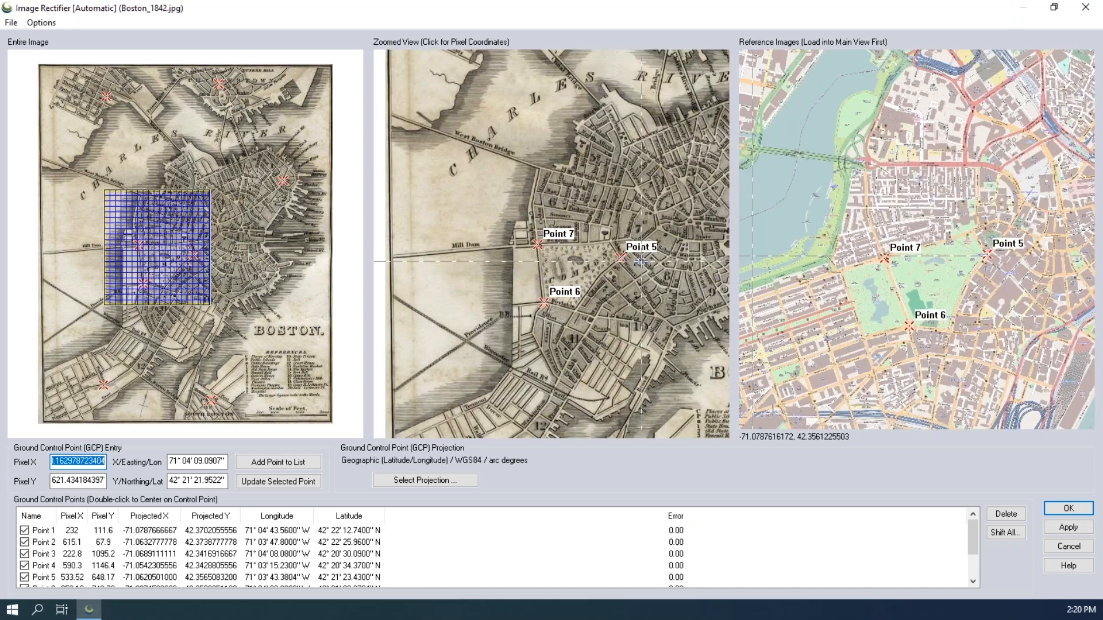
scroll(641, 262, down, 1)
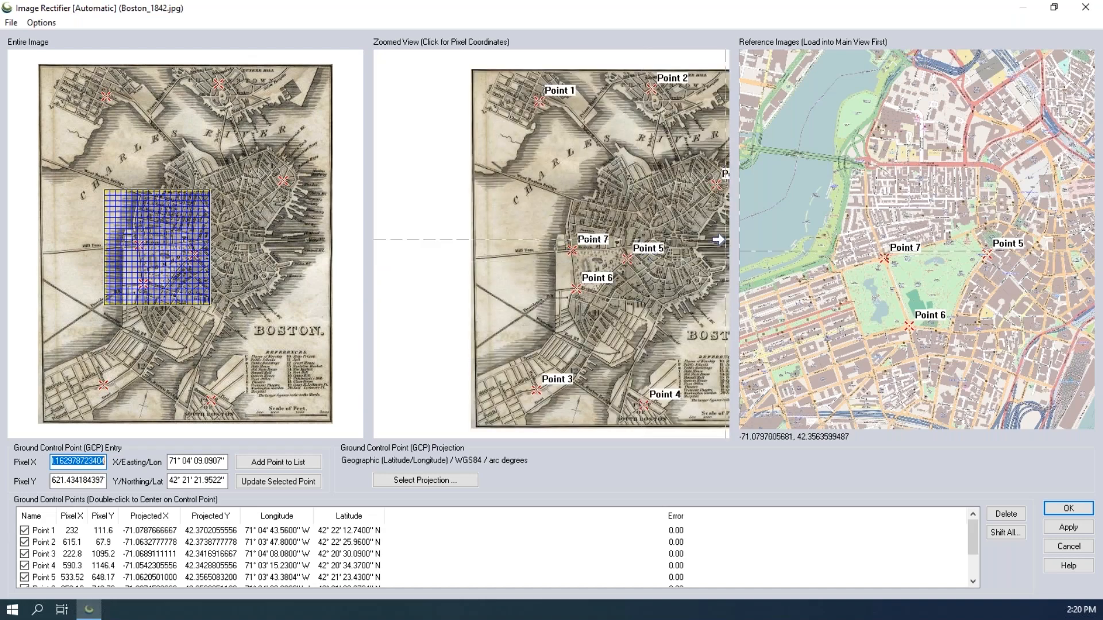
click(718, 240)
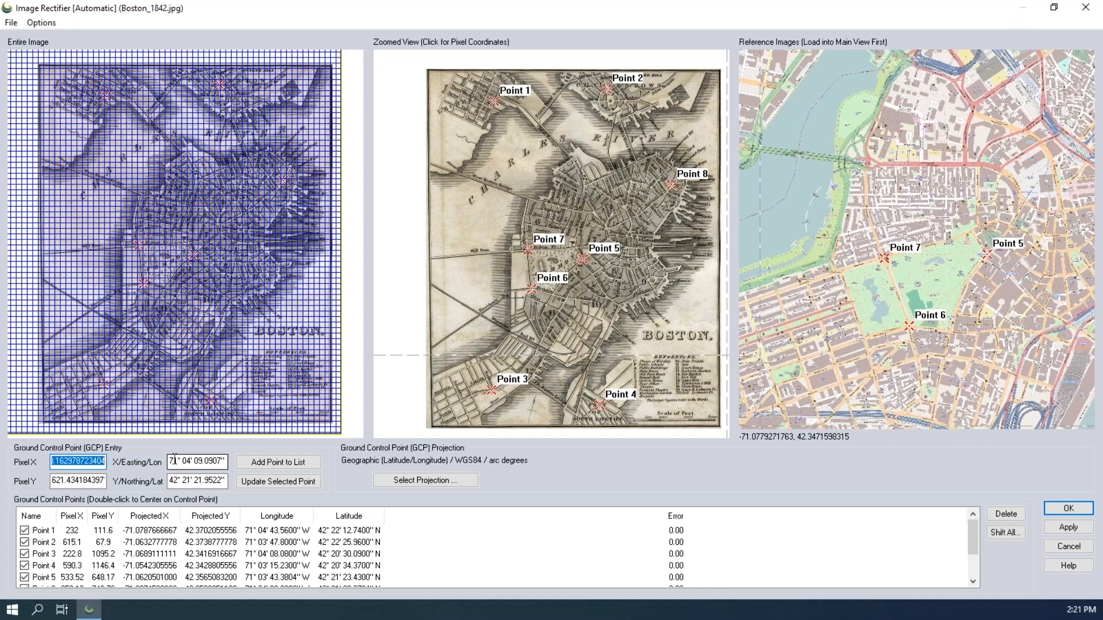
click(94, 458)
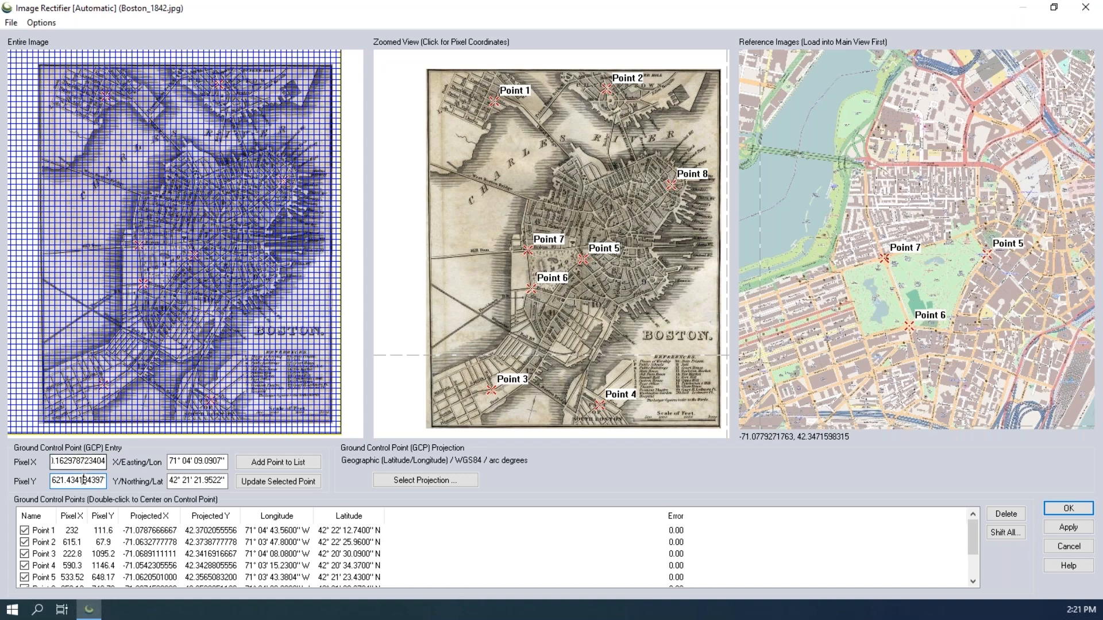
click(176, 463)
click(184, 481)
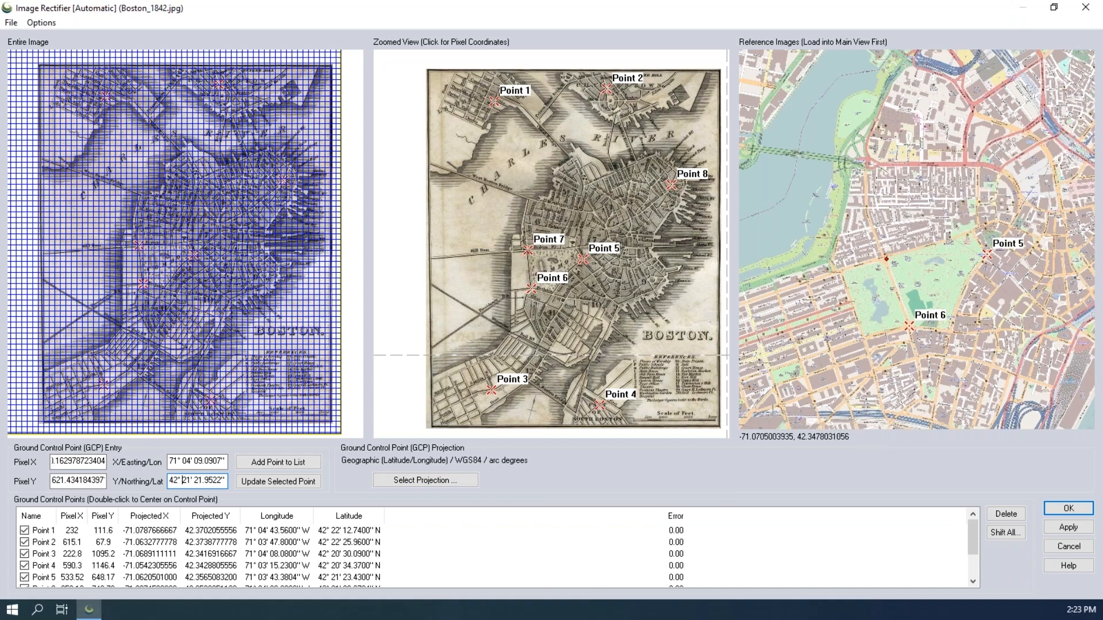
Finish the rectification with the loaded control points so Boston_1842.jpg is placed over the street map
click(884, 259)
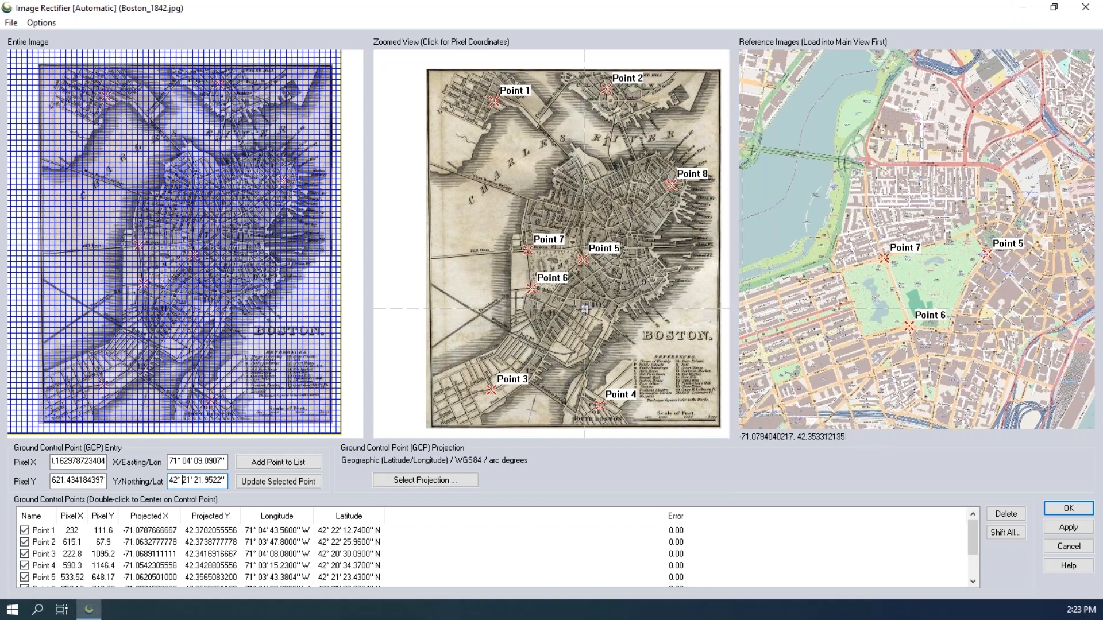
click(1070, 509)
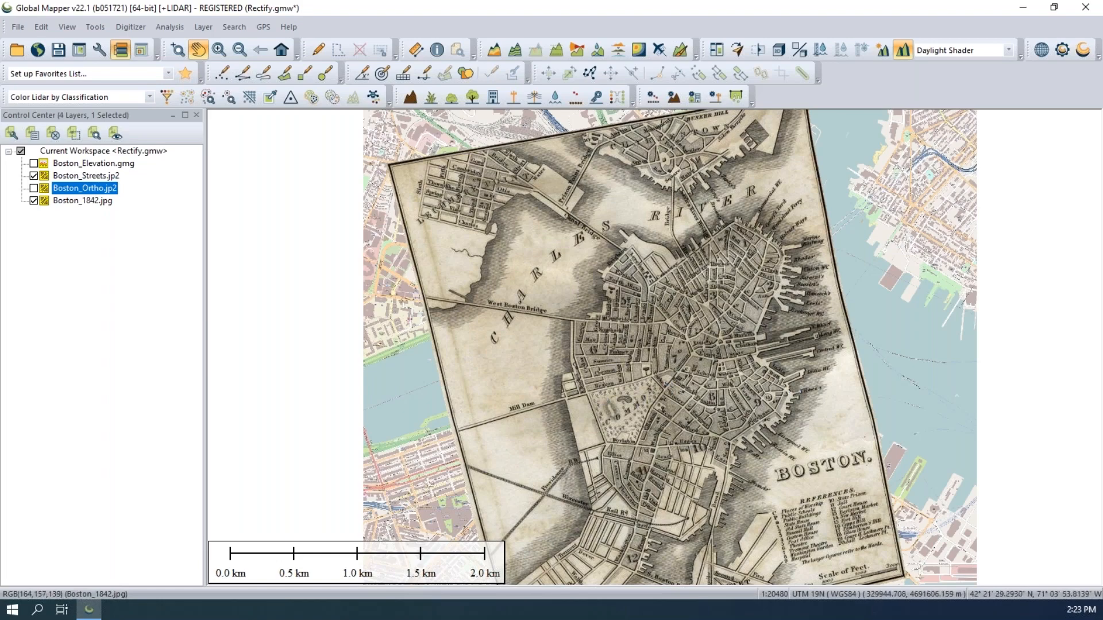
drag(631, 362, 615, 341)
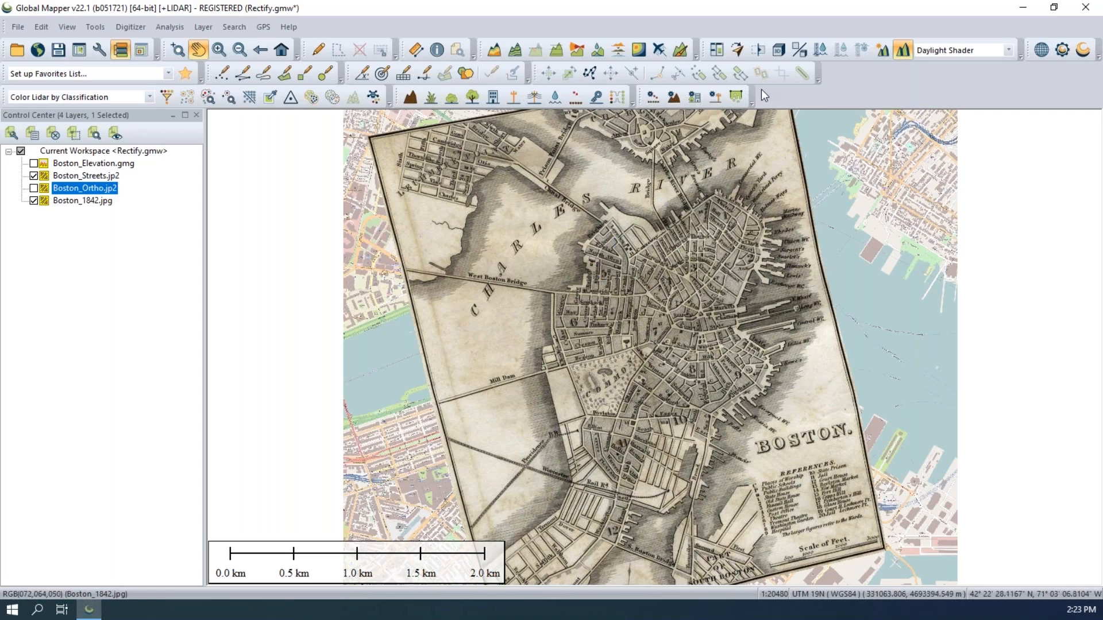
Compare Boston_1842.jpg with the street map beneath it using the Image Swipe tool on the Boston_1842.jpg layer
click(757, 54)
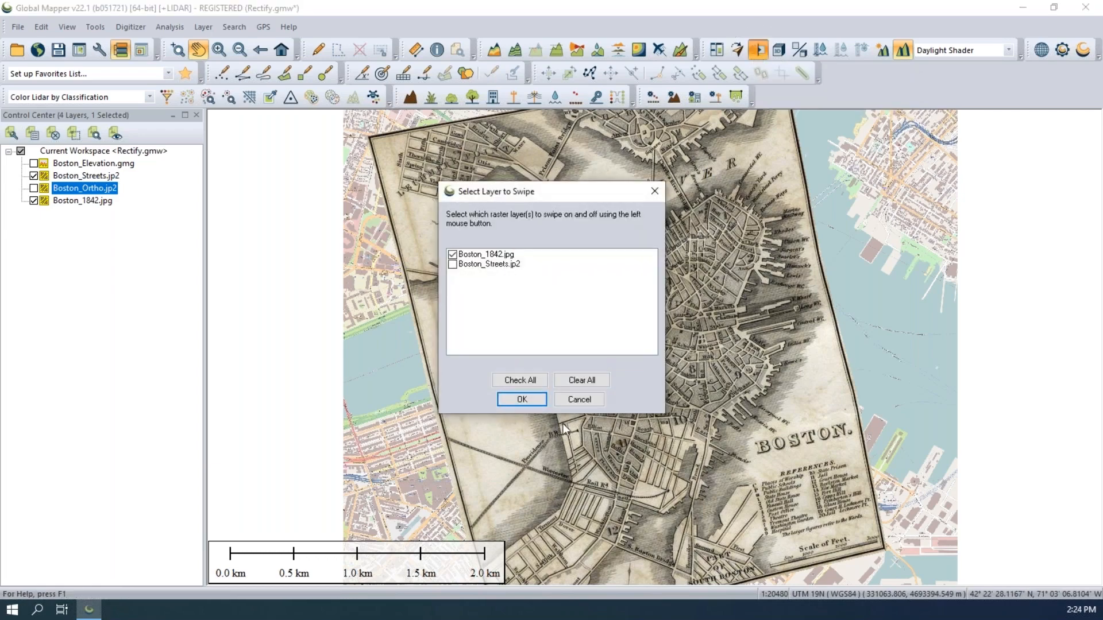
click(520, 400)
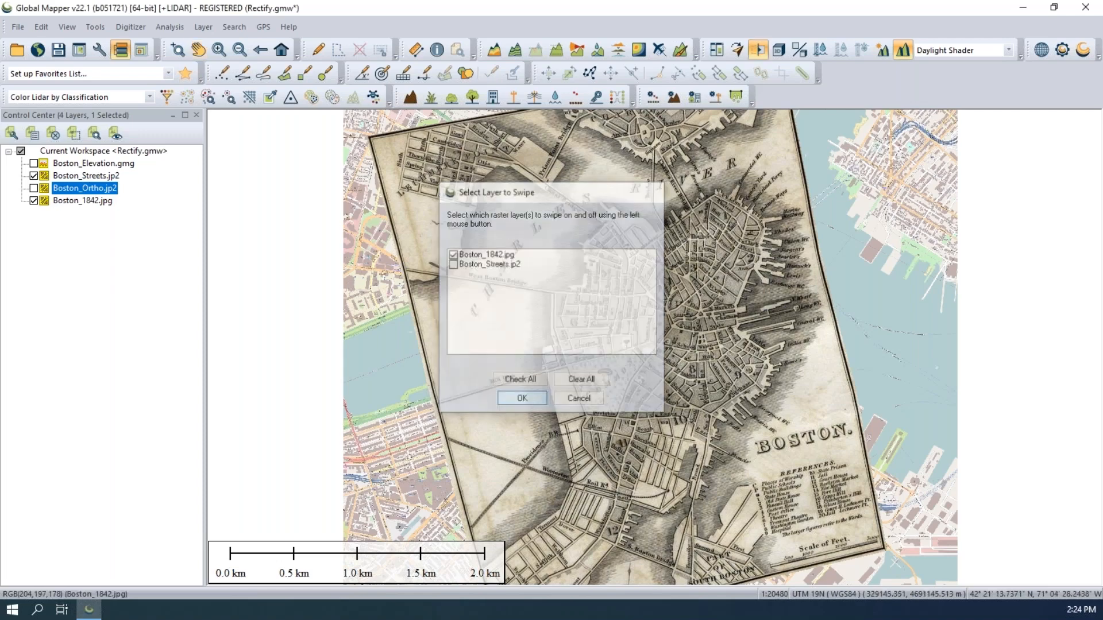
drag(495, 401, 653, 384)
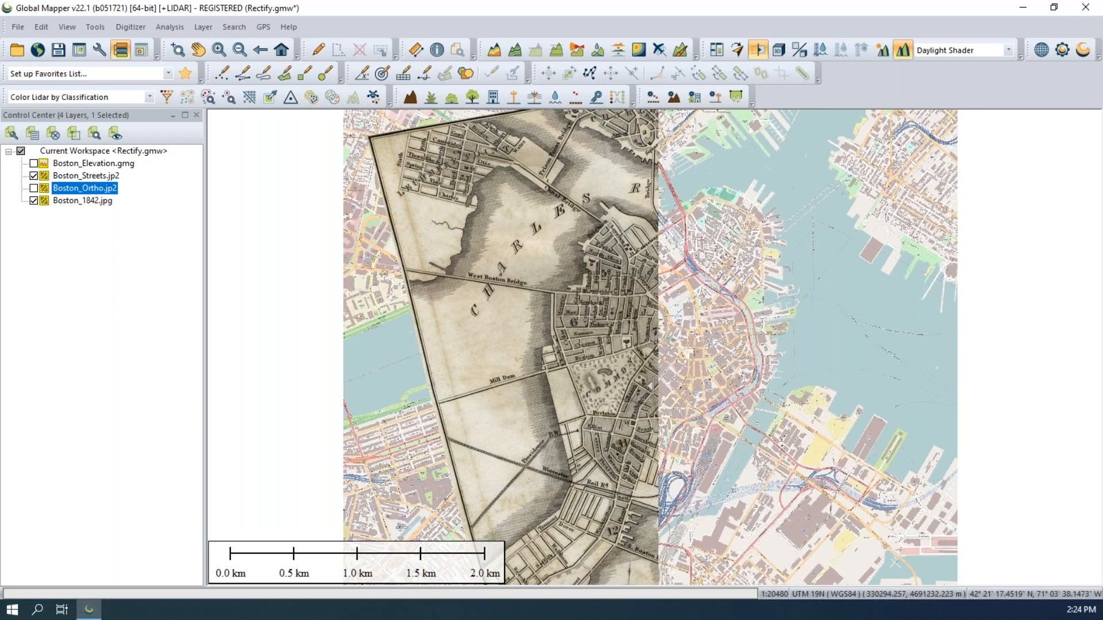
drag(658, 384, 572, 388)
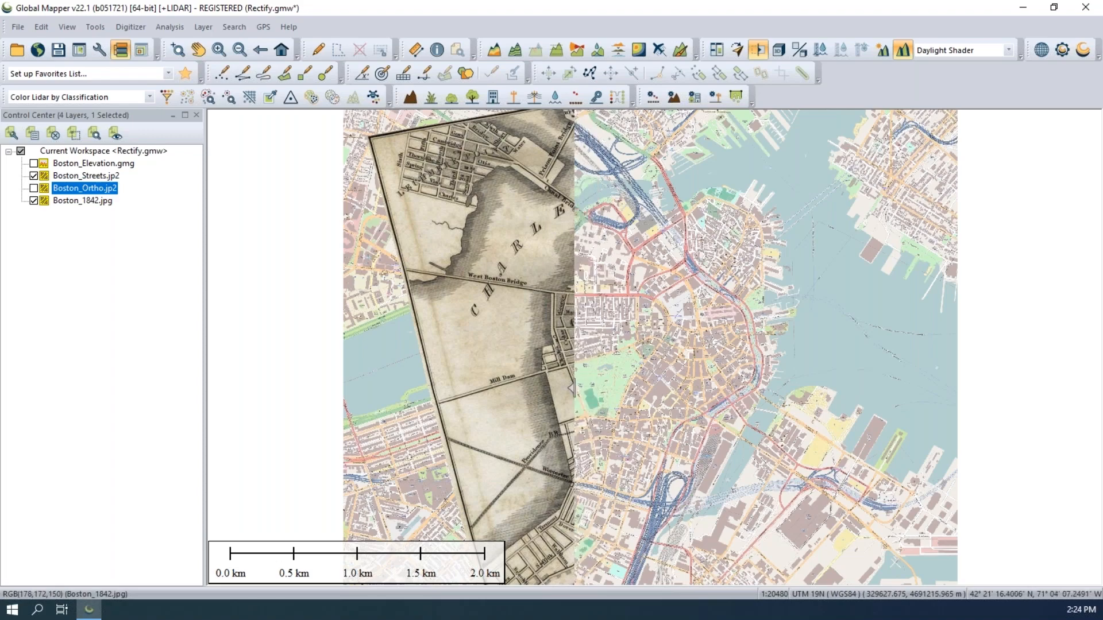
drag(572, 389, 779, 387)
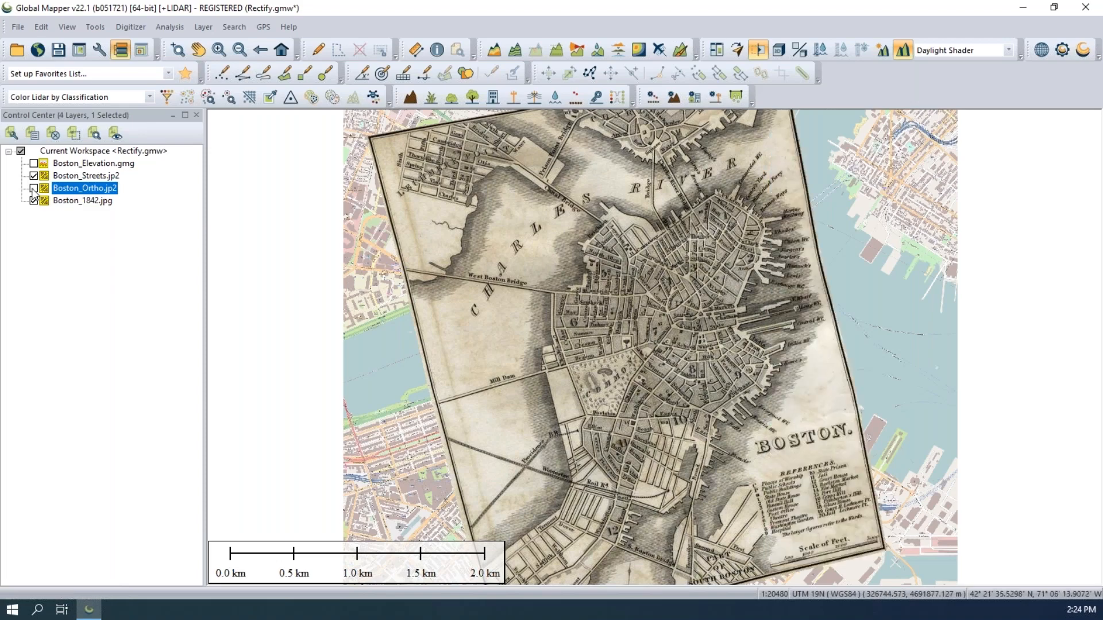
Show the Boston_Ortho.jp2 layer and swipe the 1842 map across it to compare the old shoreline with the aerial imagery
click(33, 189)
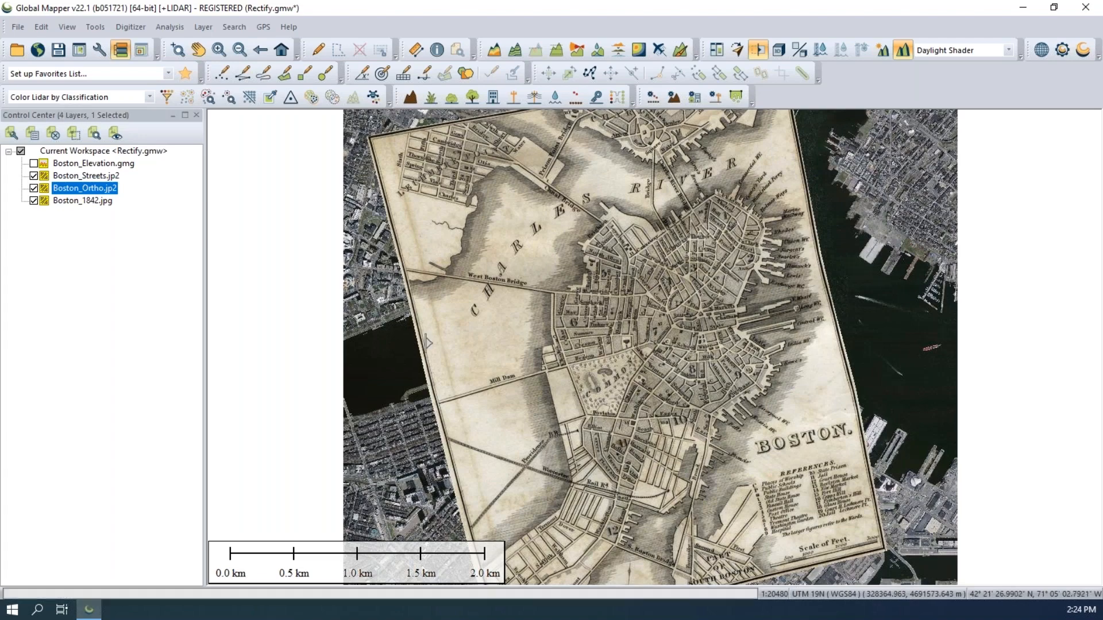
drag(428, 343, 555, 368)
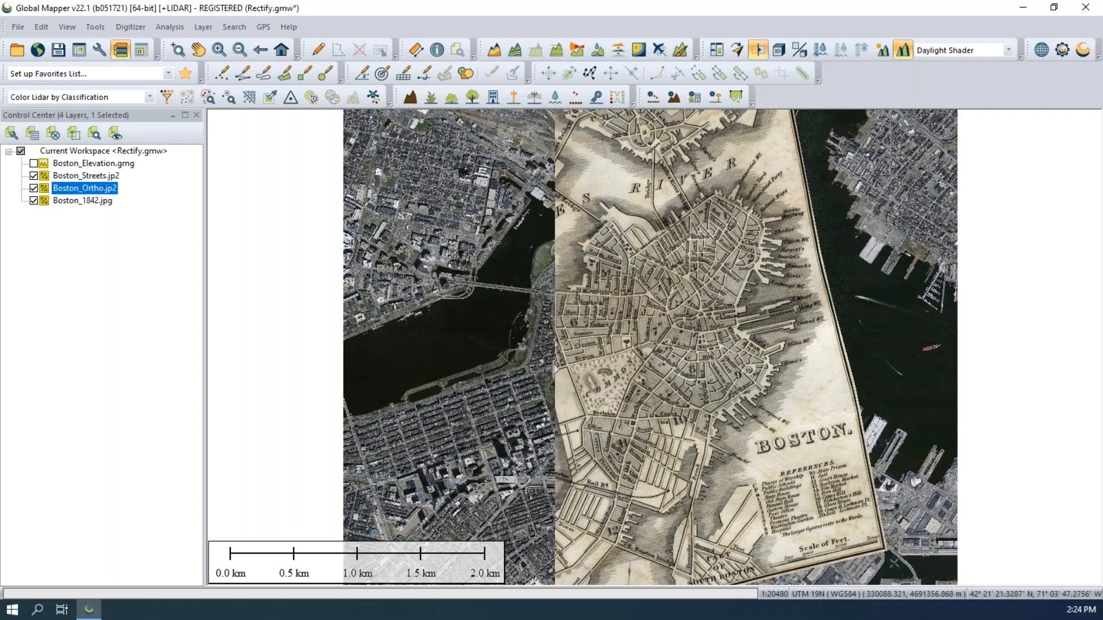
drag(555, 369, 397, 420)
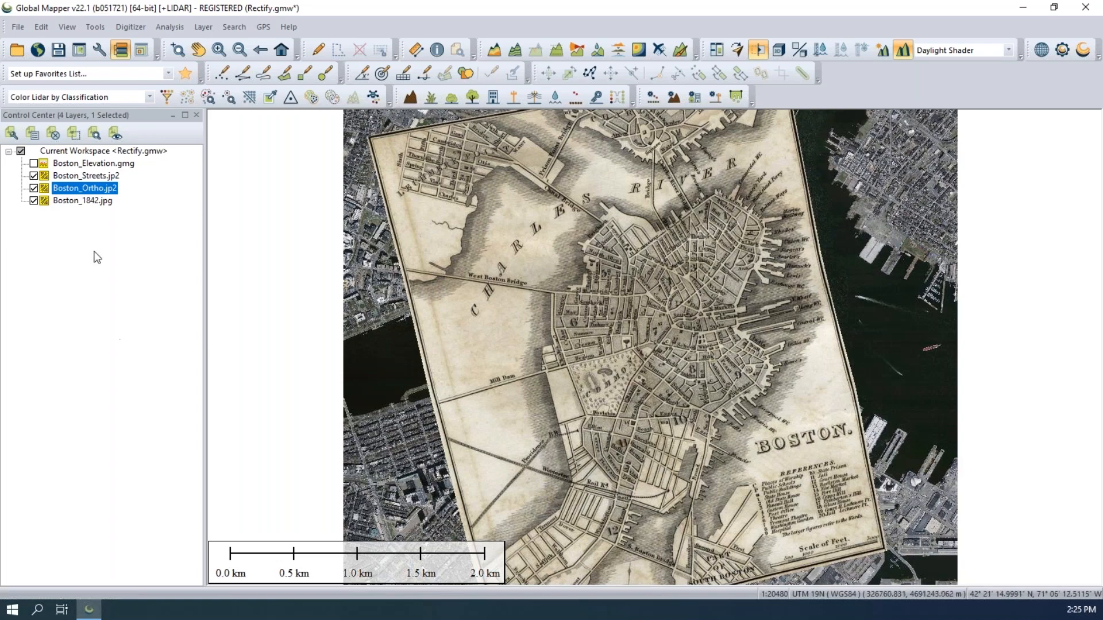
Lower the translucency of the Boston_1842.jpg layer in stages to 56.8%, applying 72.1% and 68.8% on the way
click(69, 203)
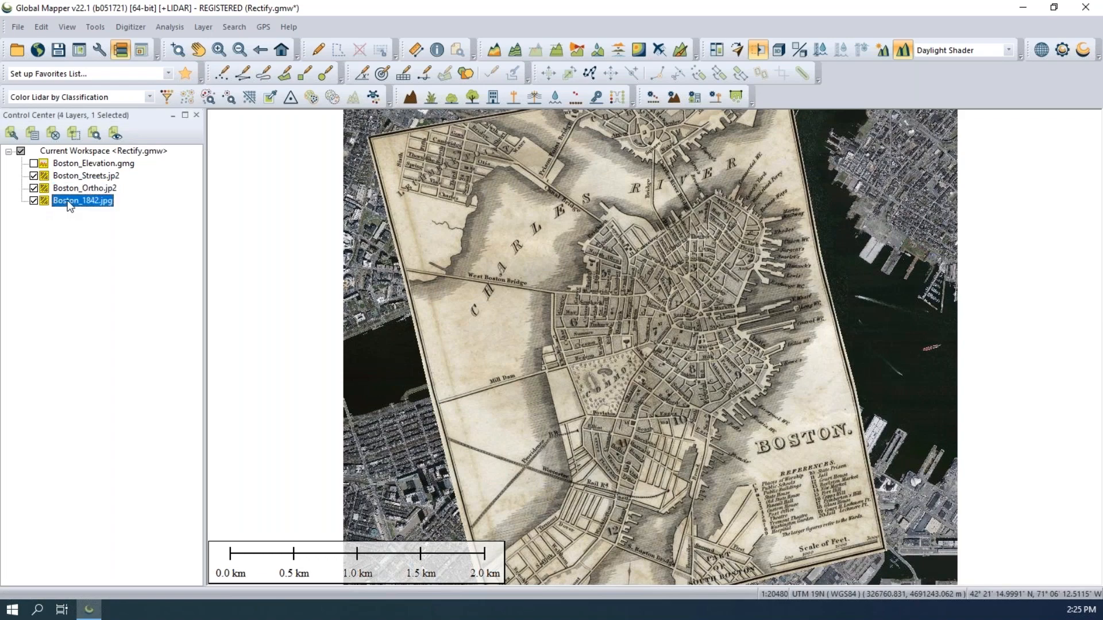
double_click(68, 201)
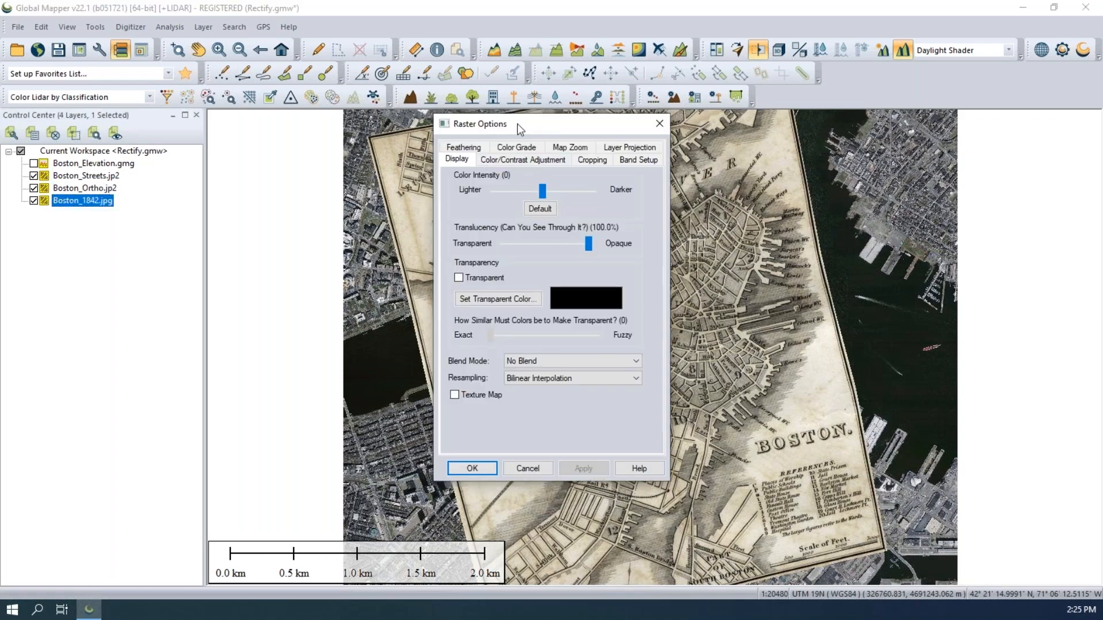
drag(499, 126, 255, 132)
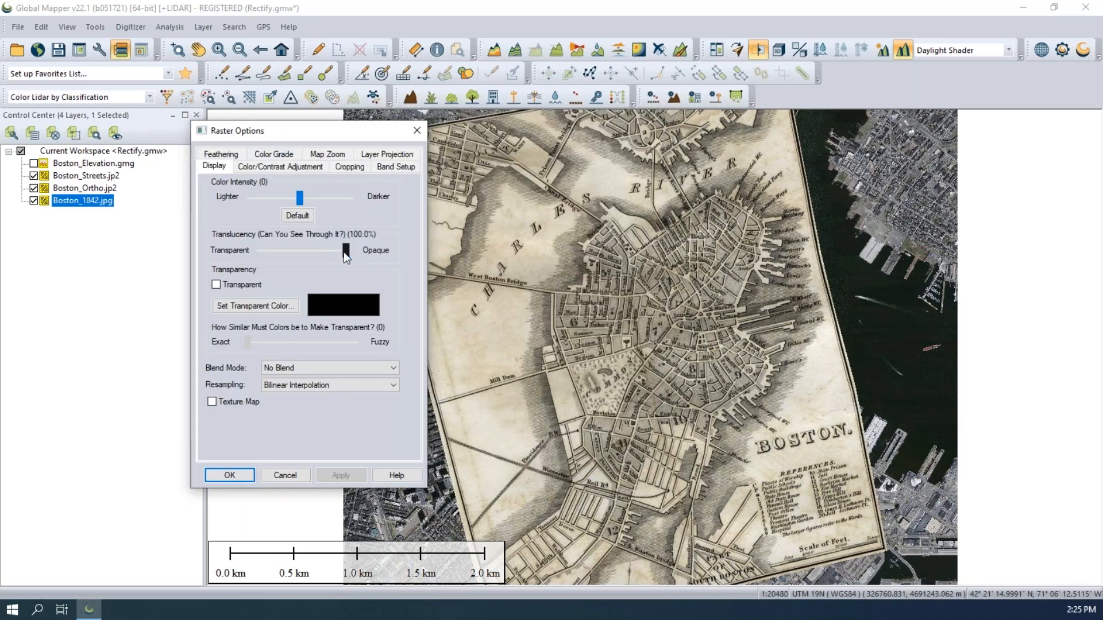
drag(344, 252, 331, 251)
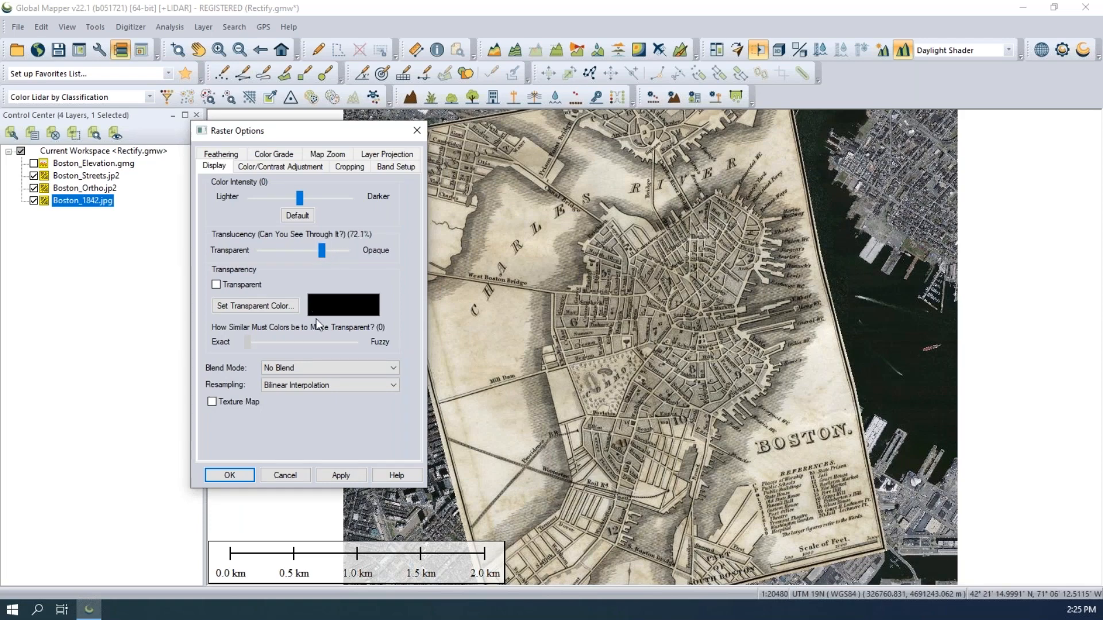
click(341, 476)
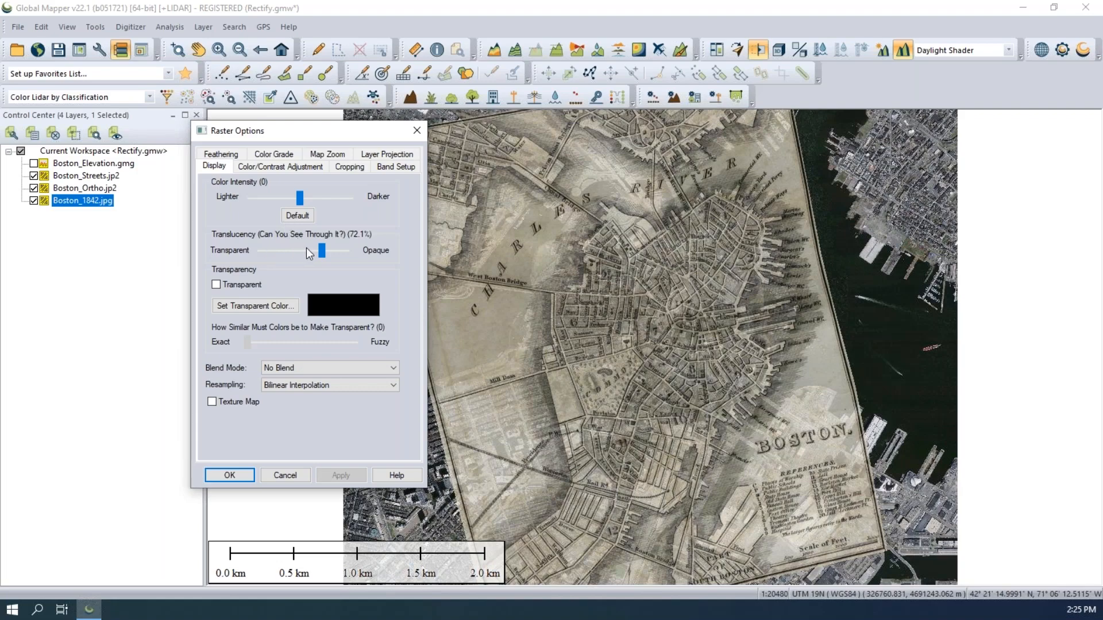
drag(319, 250, 317, 253)
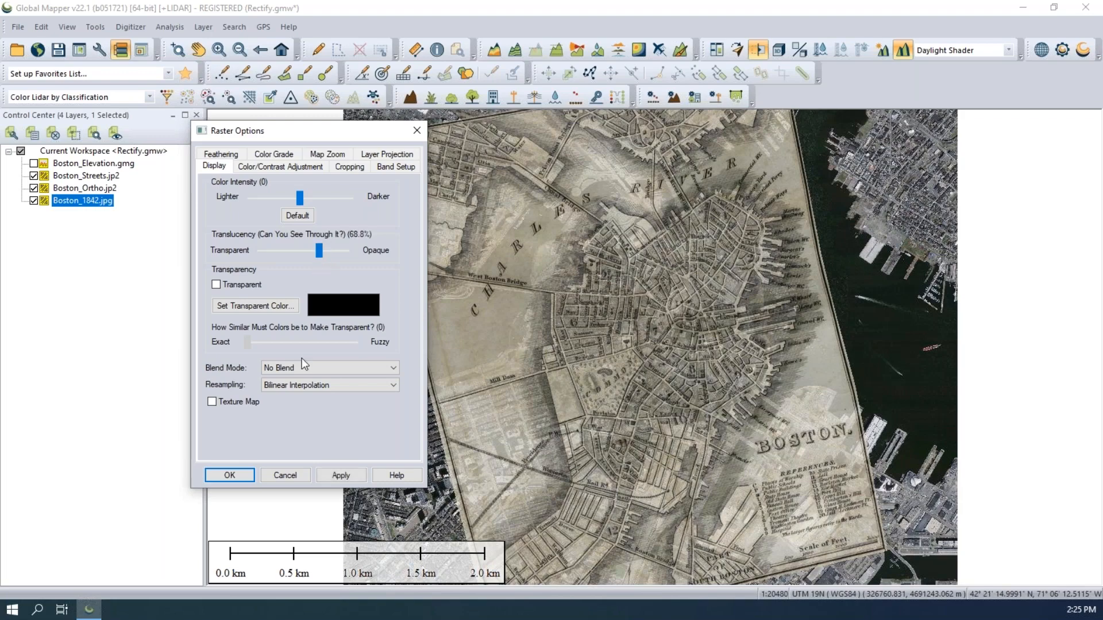
click(342, 476)
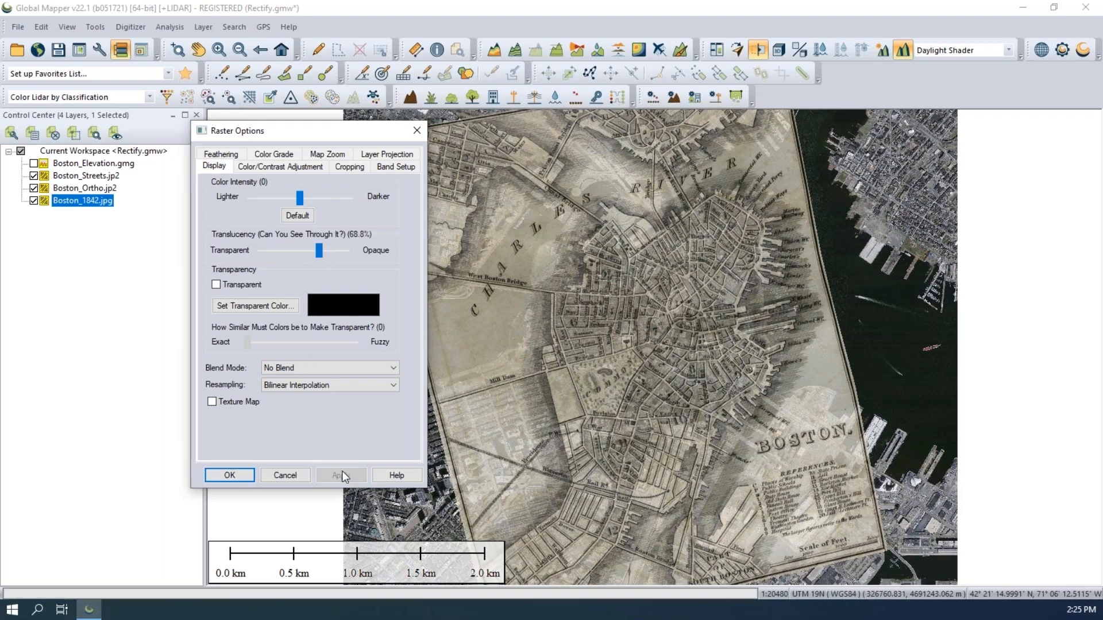
drag(320, 250, 308, 251)
click(341, 475)
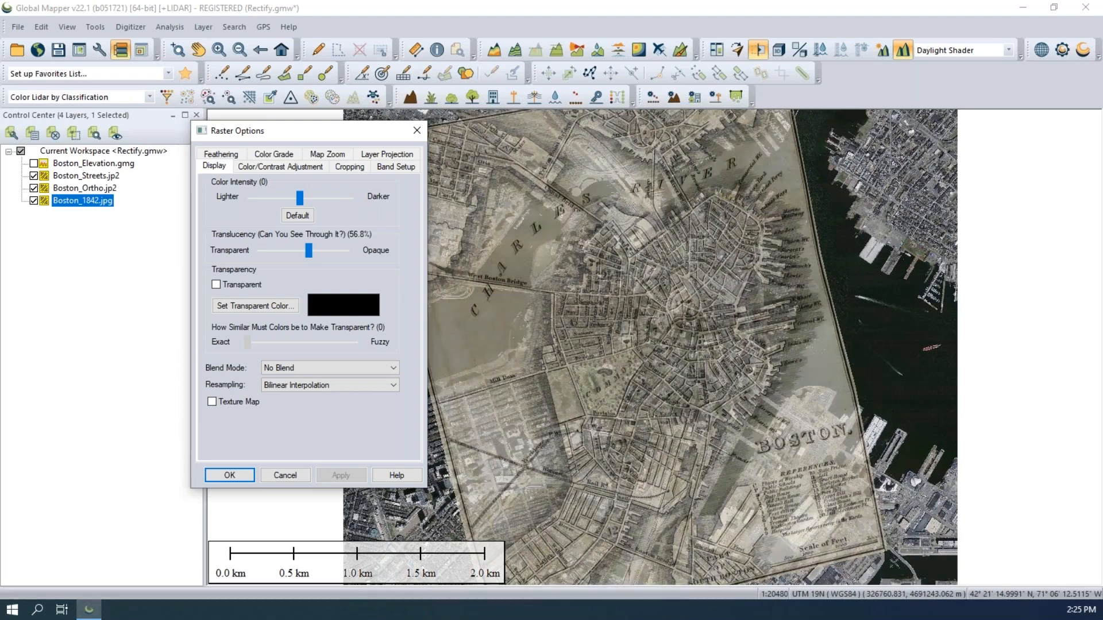
click(416, 139)
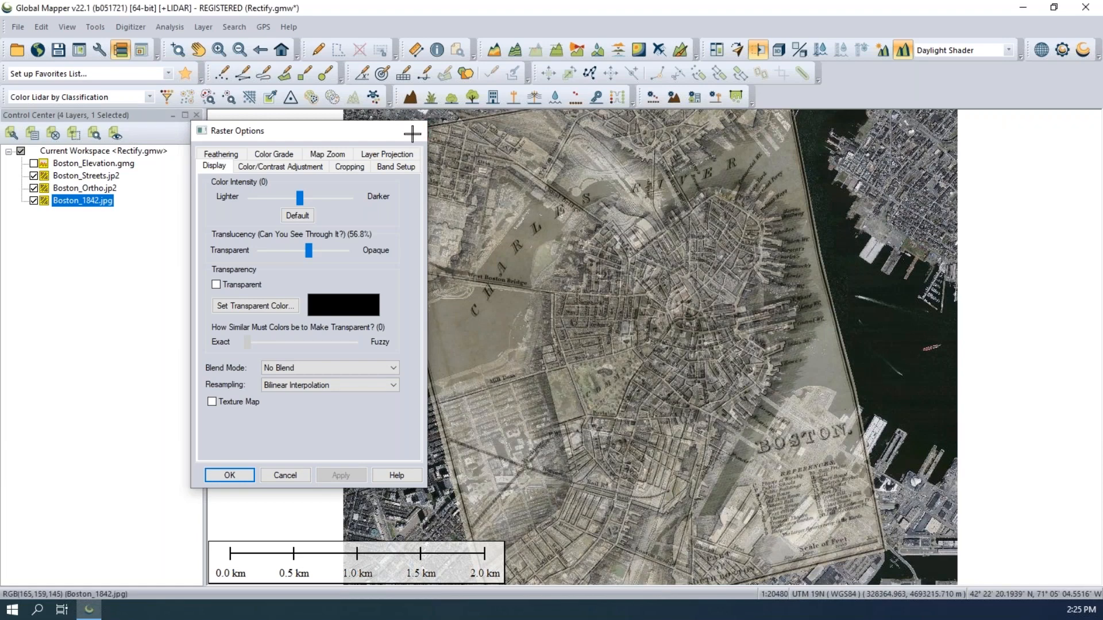
Lighten the Boston_Ortho.jp2 layer by setting its color intensity to -92
double_click(79, 189)
drag(540, 125, 255, 136)
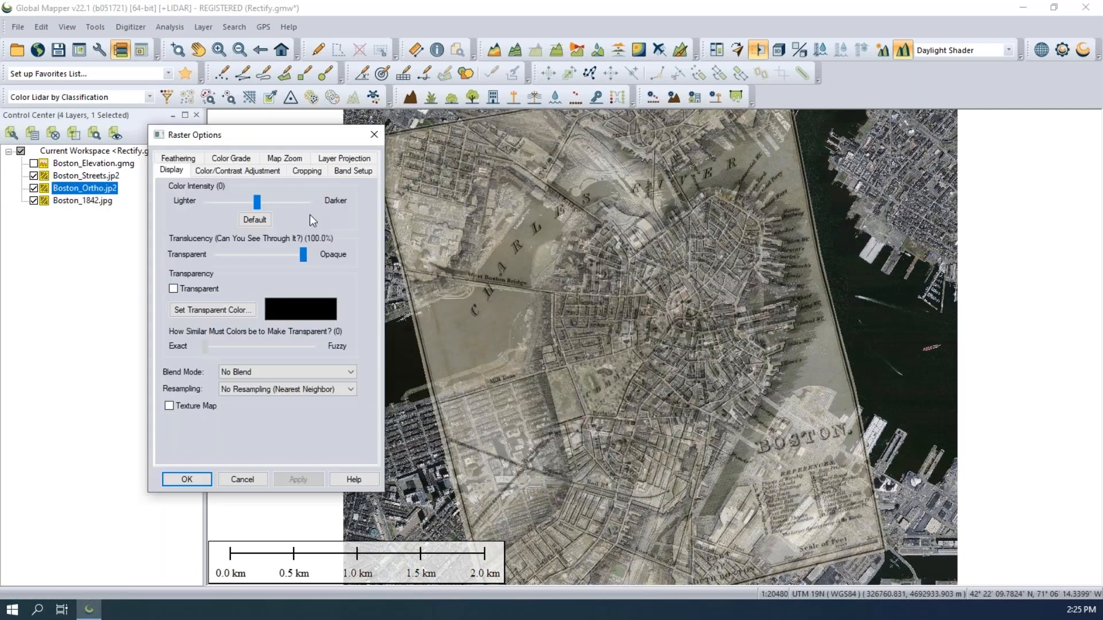
drag(257, 204, 244, 202)
click(295, 478)
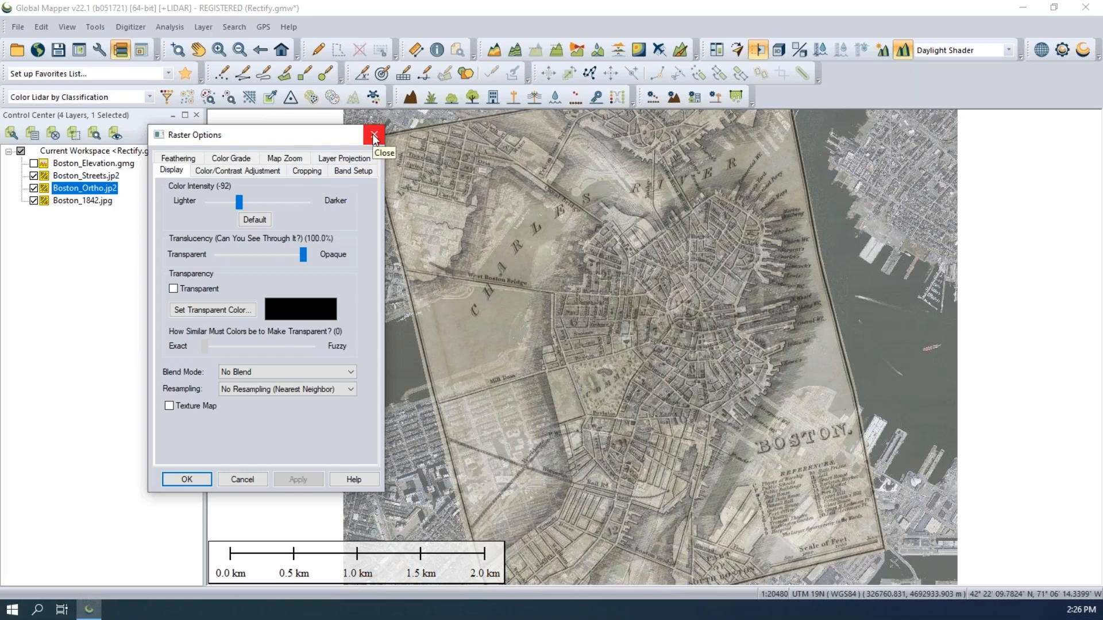
click(195, 480)
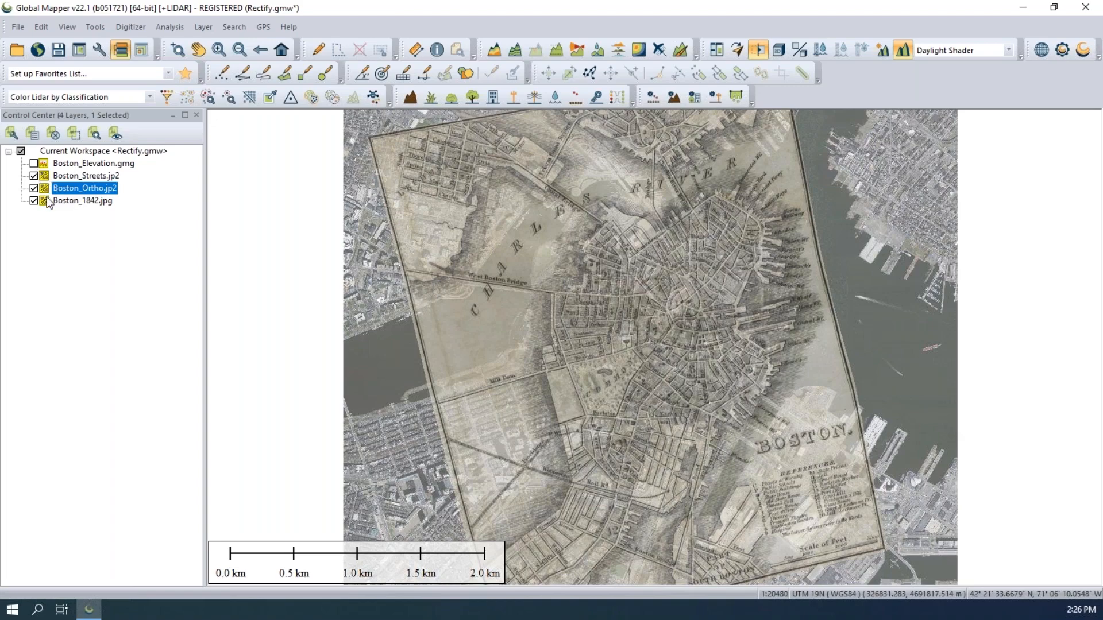
right_click(71, 202)
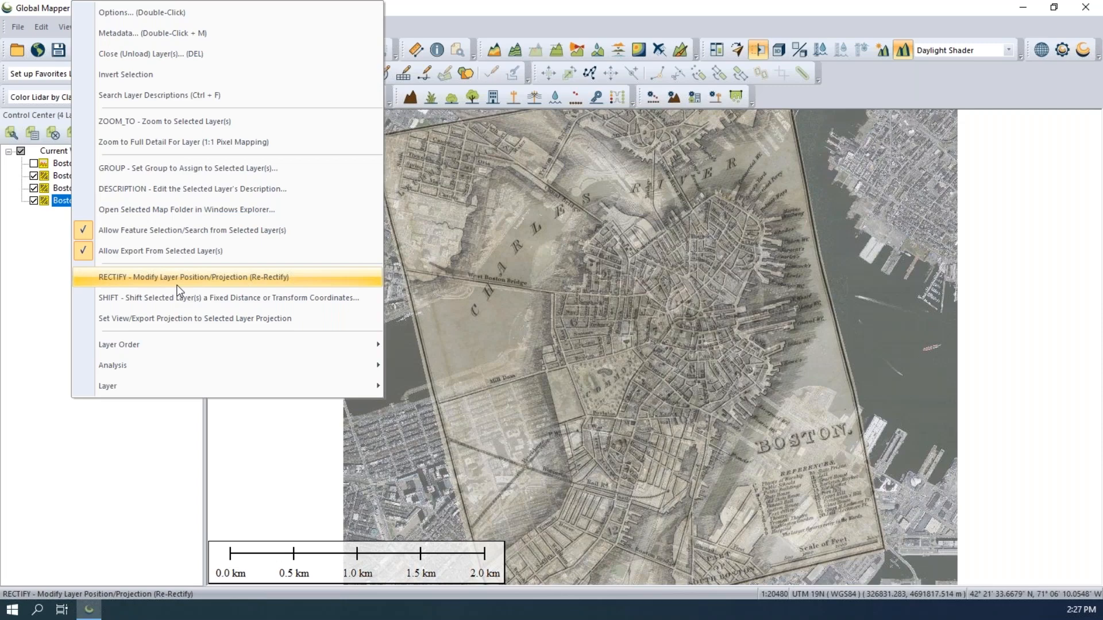
click(33, 297)
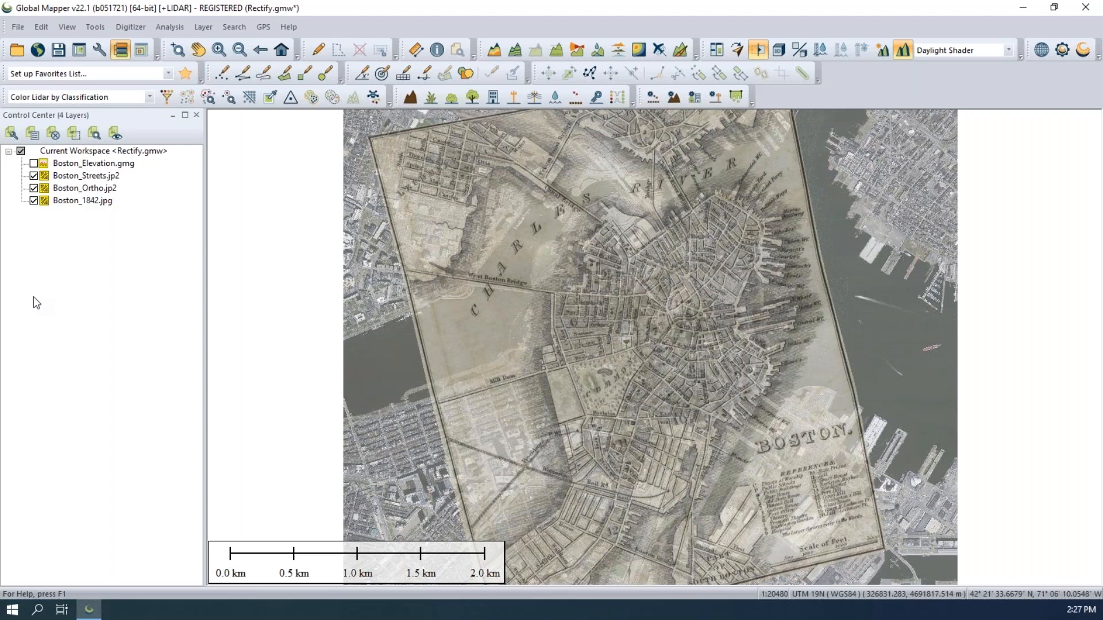
Hide the Boston_Ortho.jp2 and Boston_Streets.jp2 layers and set the translucency of Boston_1842.jpg to 90.4%
click(33, 193)
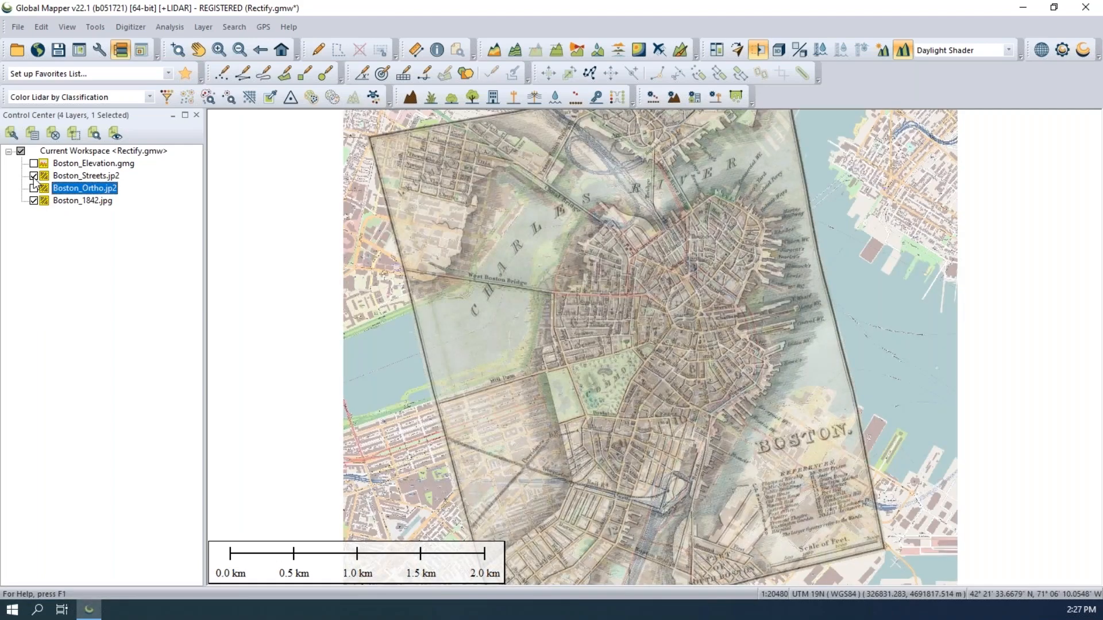
click(33, 175)
click(65, 201)
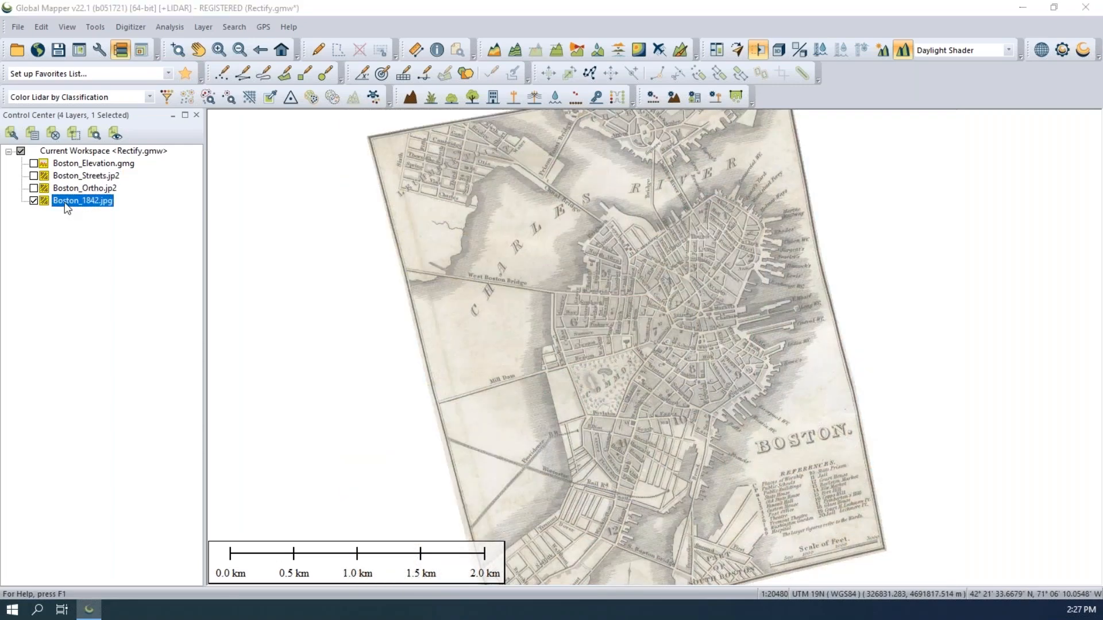
double_click(64, 202)
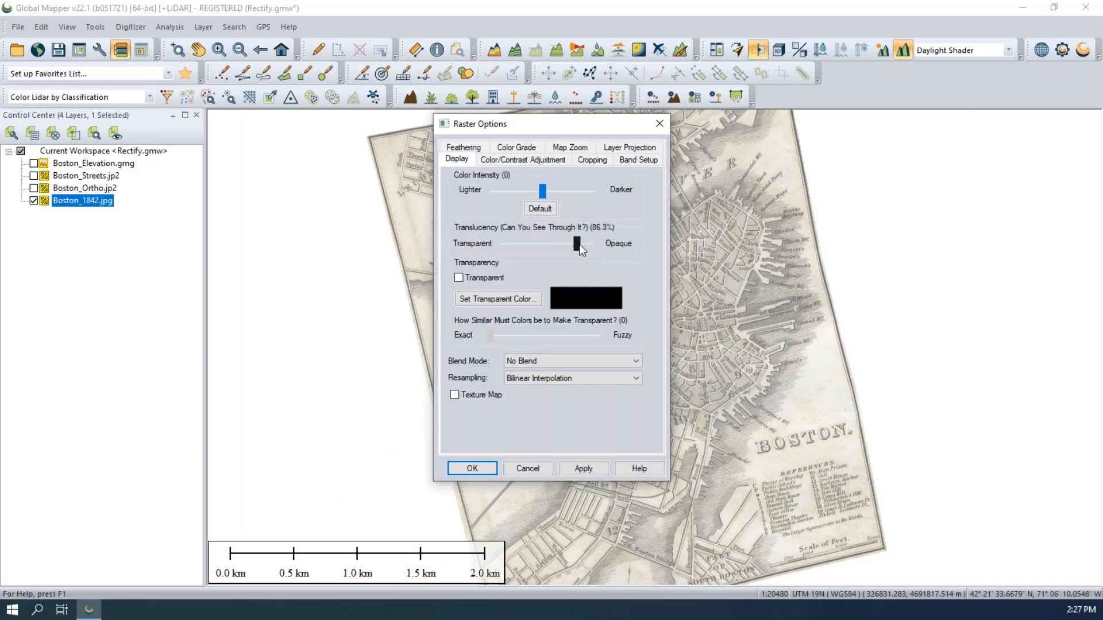
click(464, 468)
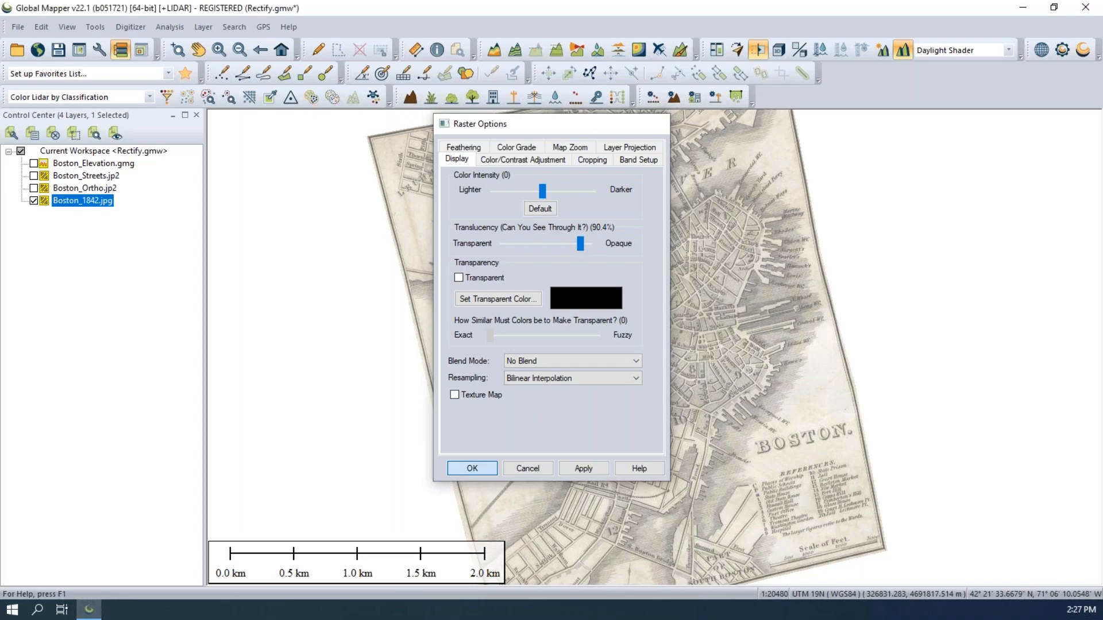
Show the Boston_Elevation.gmg layer and inspect the 1842 map draped over the terrain in 3D around Beacon Street and the Common
scroll(579, 375, up, 1)
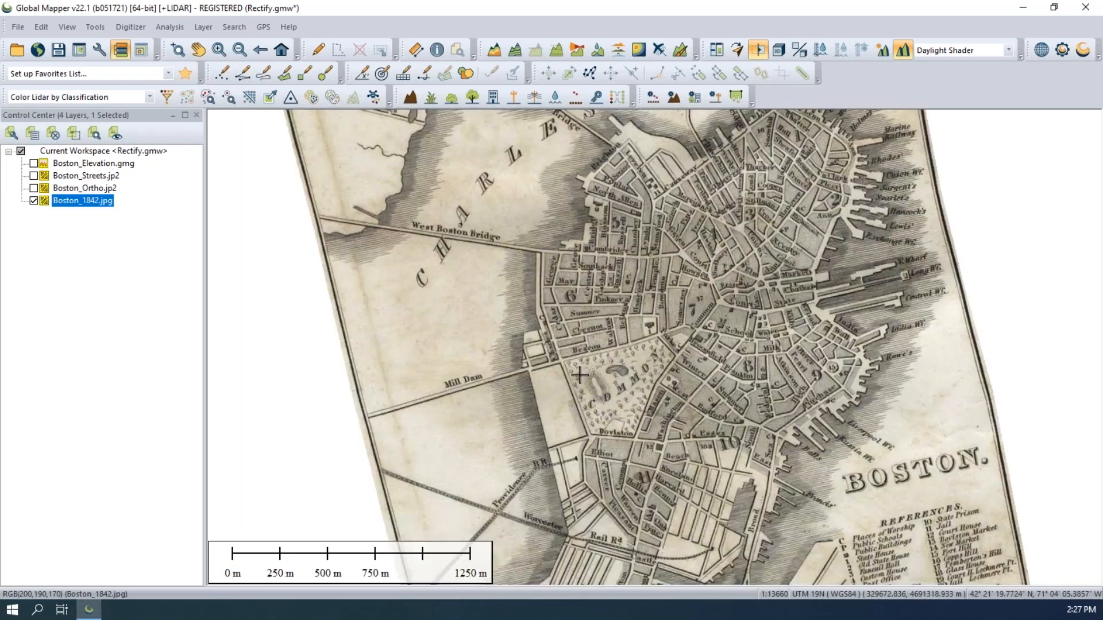
scroll(579, 375, up, 3)
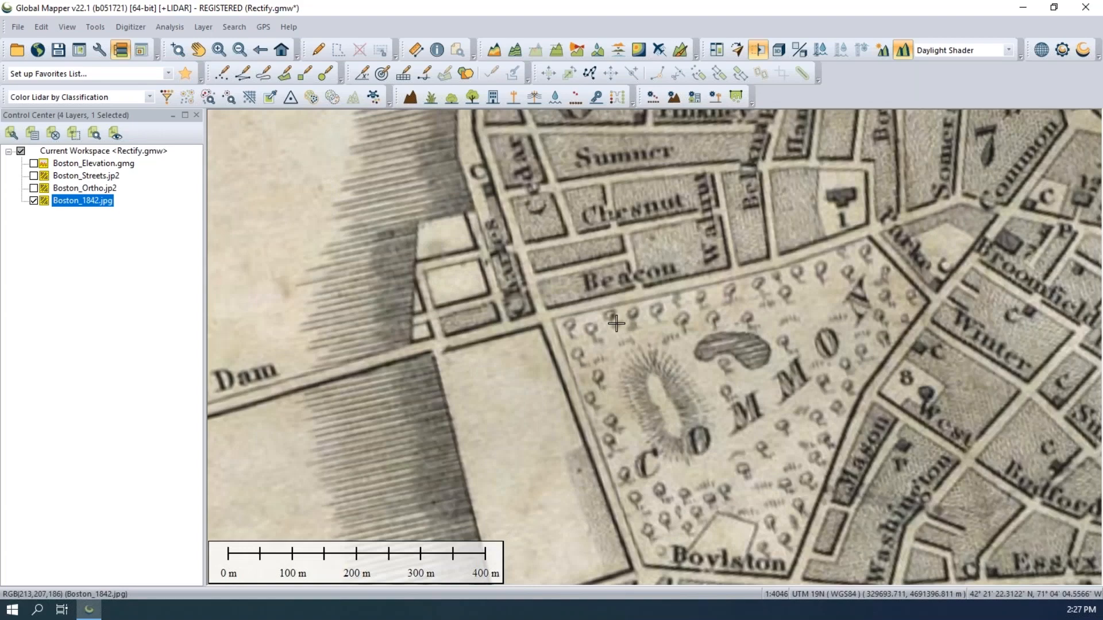
scroll(616, 323, up, 1)
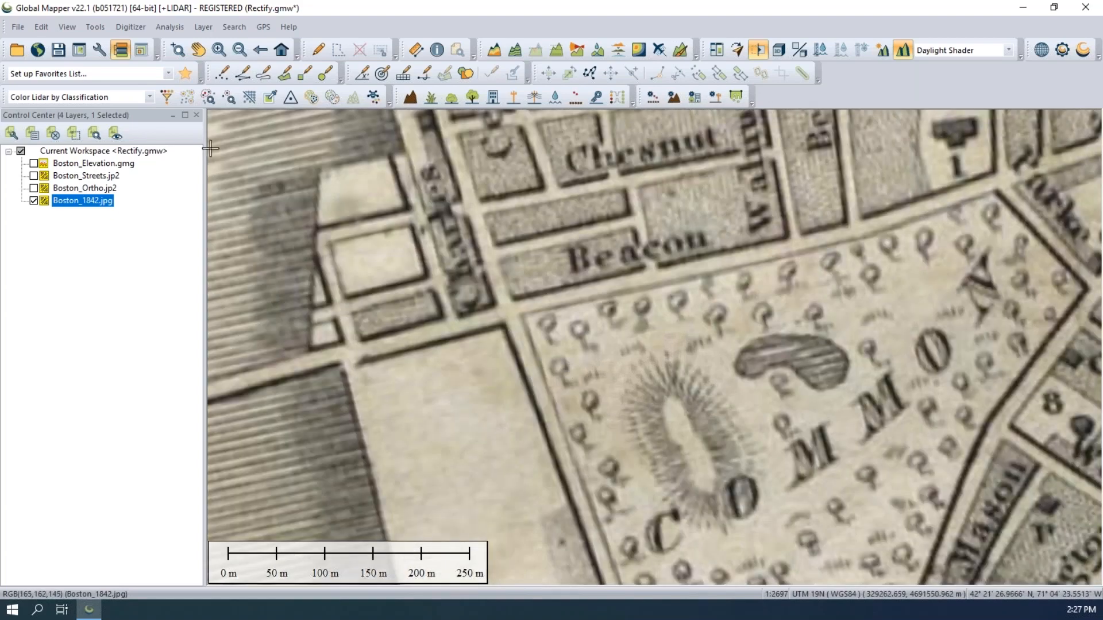
click(198, 49)
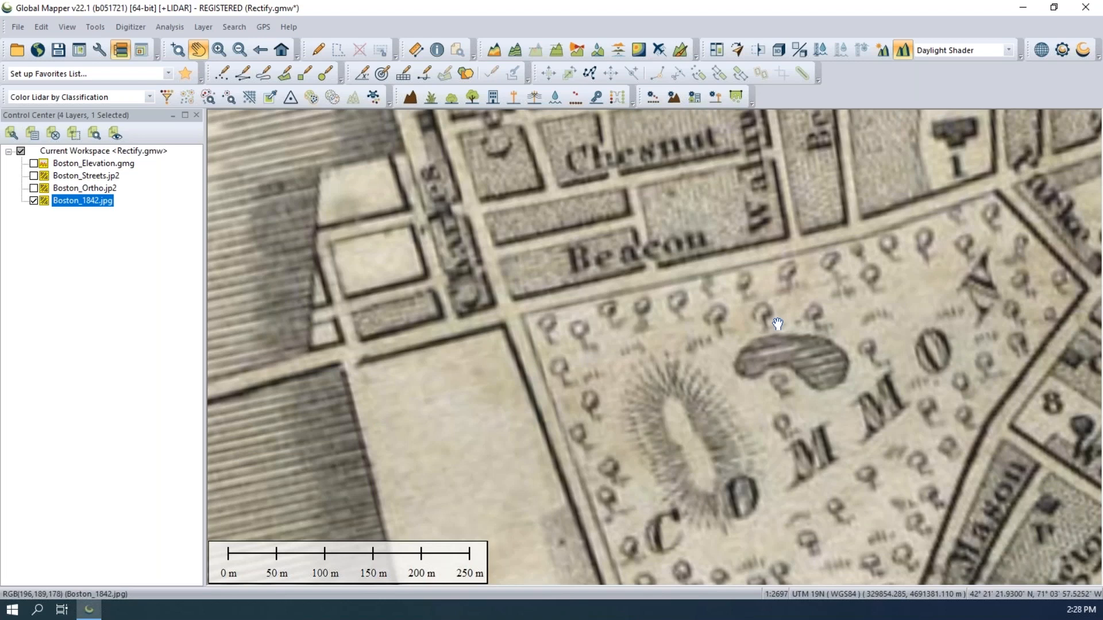
click(34, 164)
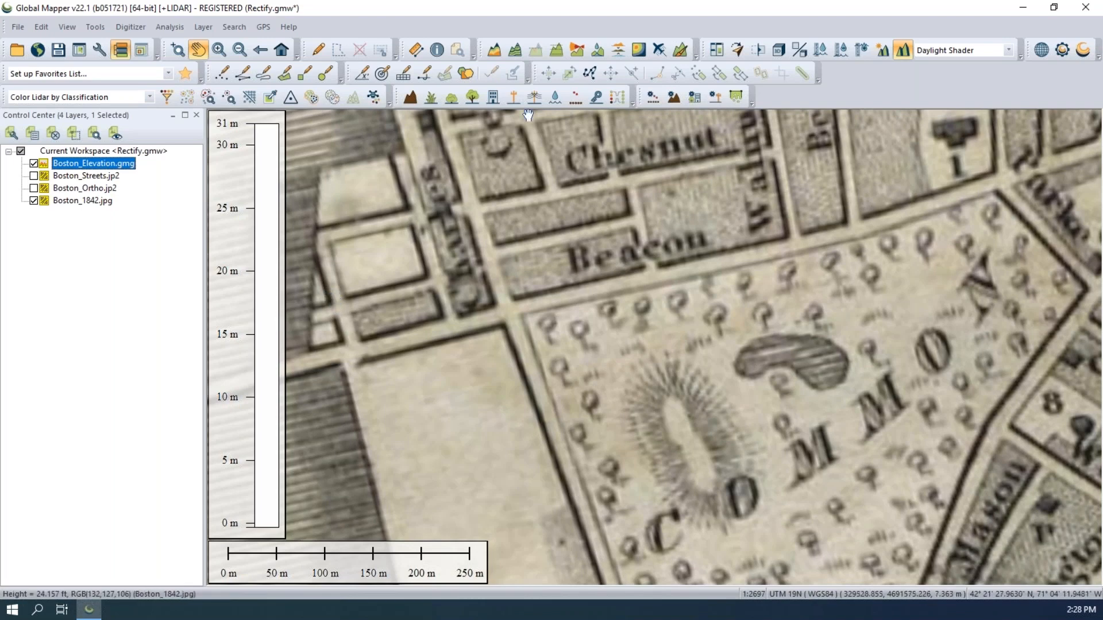
click(778, 51)
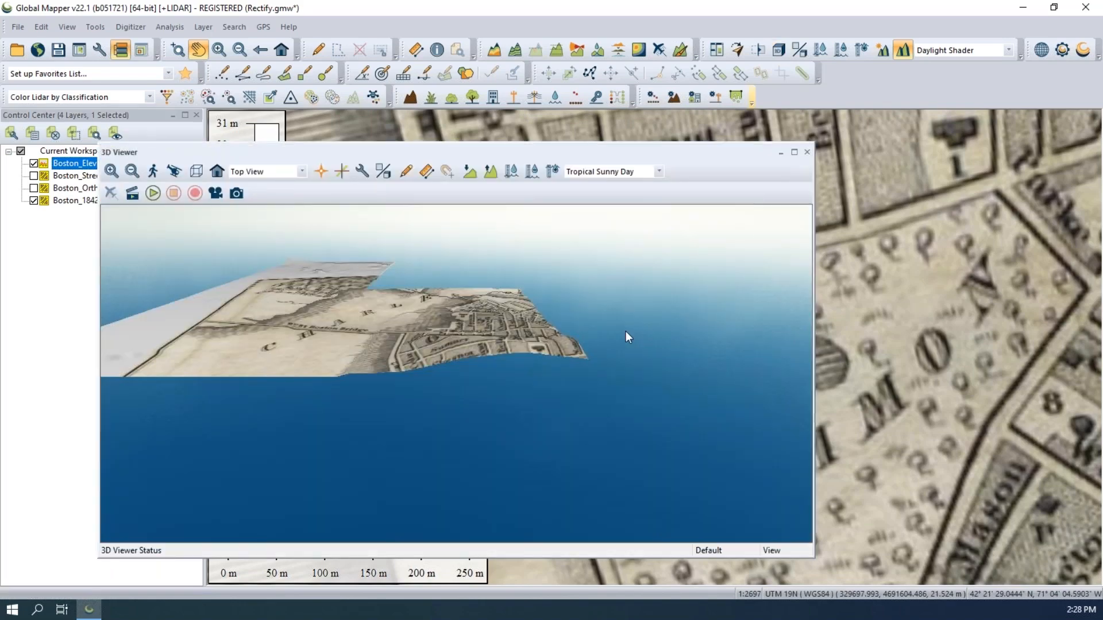
mouse_move(521, 471)
mouse_down()
mouse_move(634, 420)
mouse_move(334, 427)
mouse_move(434, 473)
mouse_move(396, 407)
mouse_move(250, 365)
mouse_up()
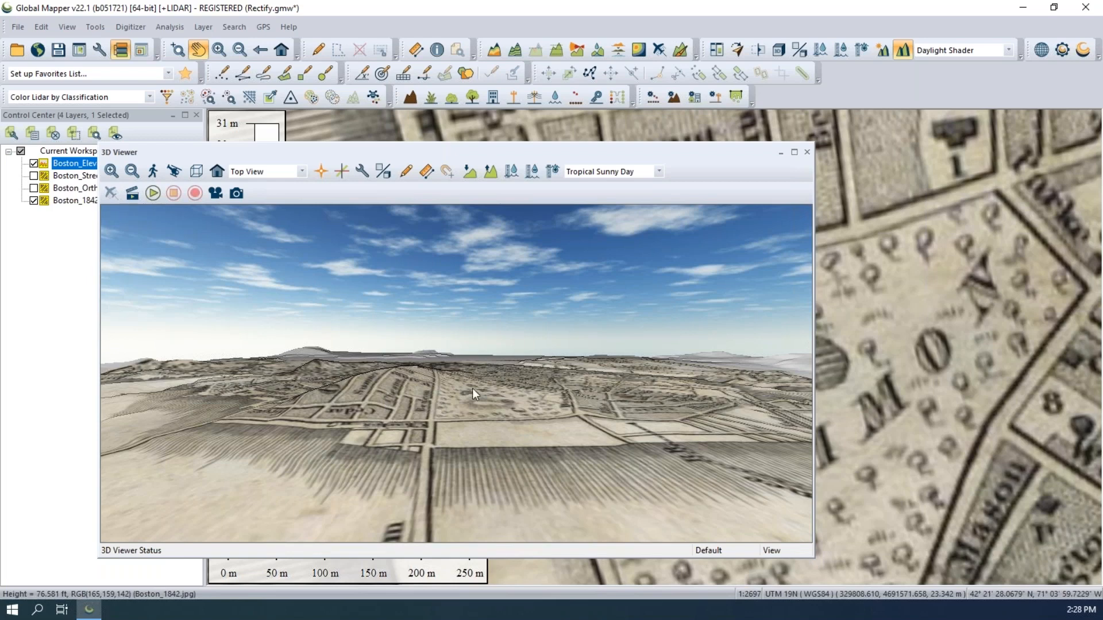
click(807, 153)
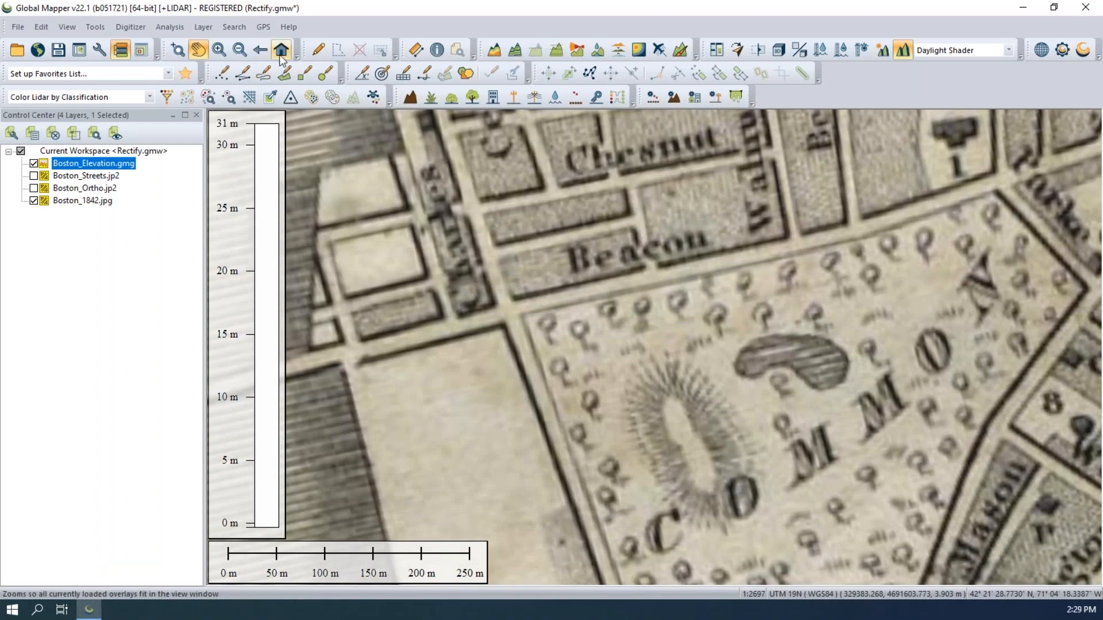
Hide the Boston_Elevation.gmg layer so only the 1842 map is displayed
scroll(439, 296, down, 2)
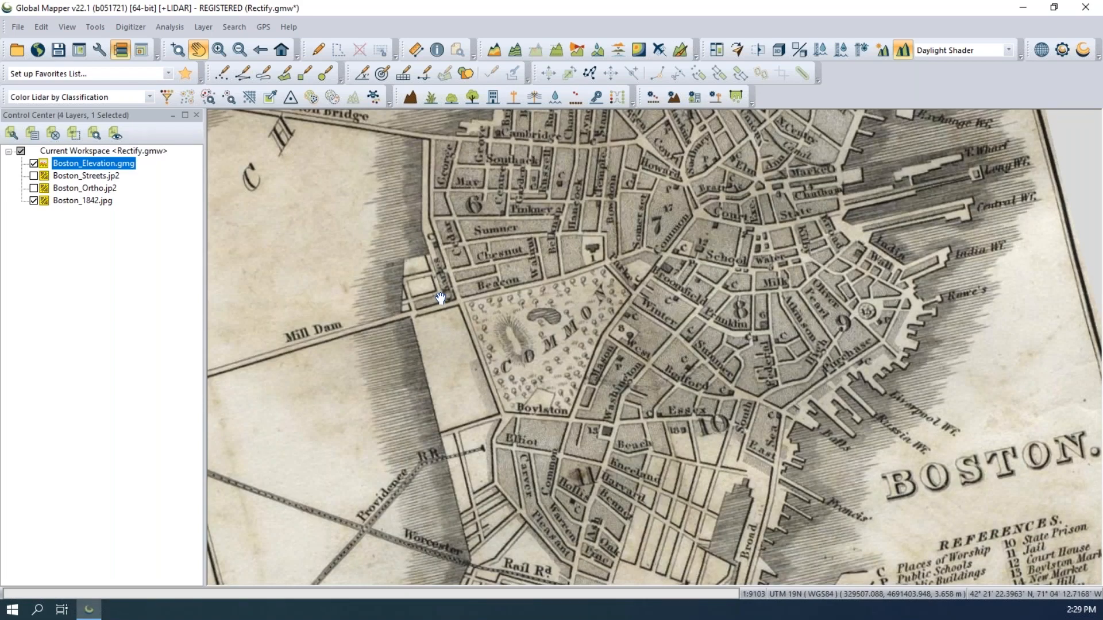
scroll(447, 280, down, 1)
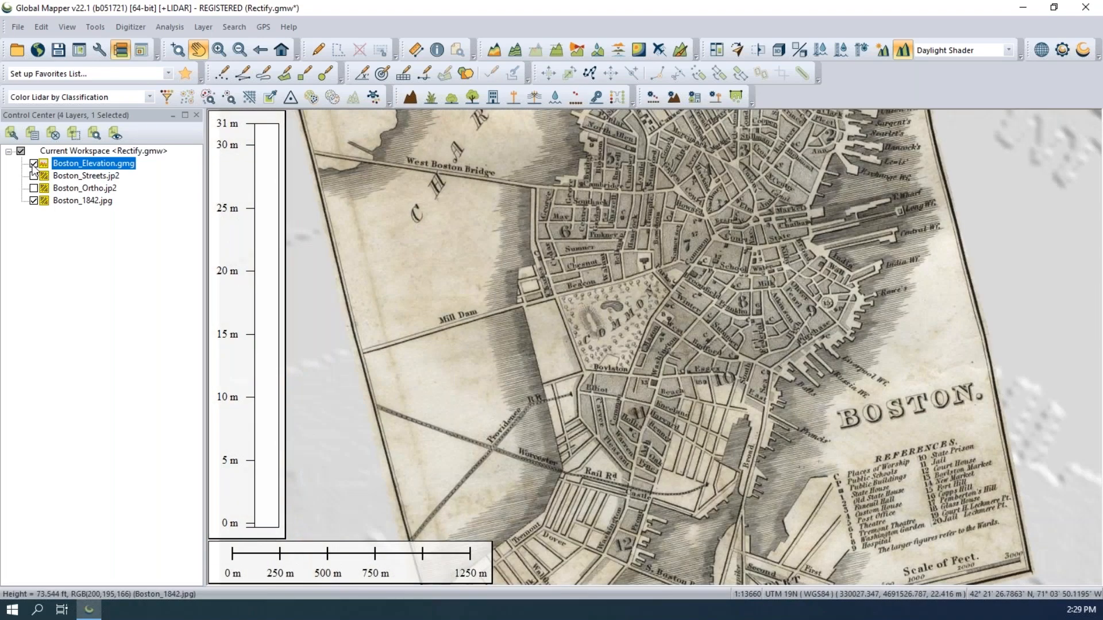
click(33, 164)
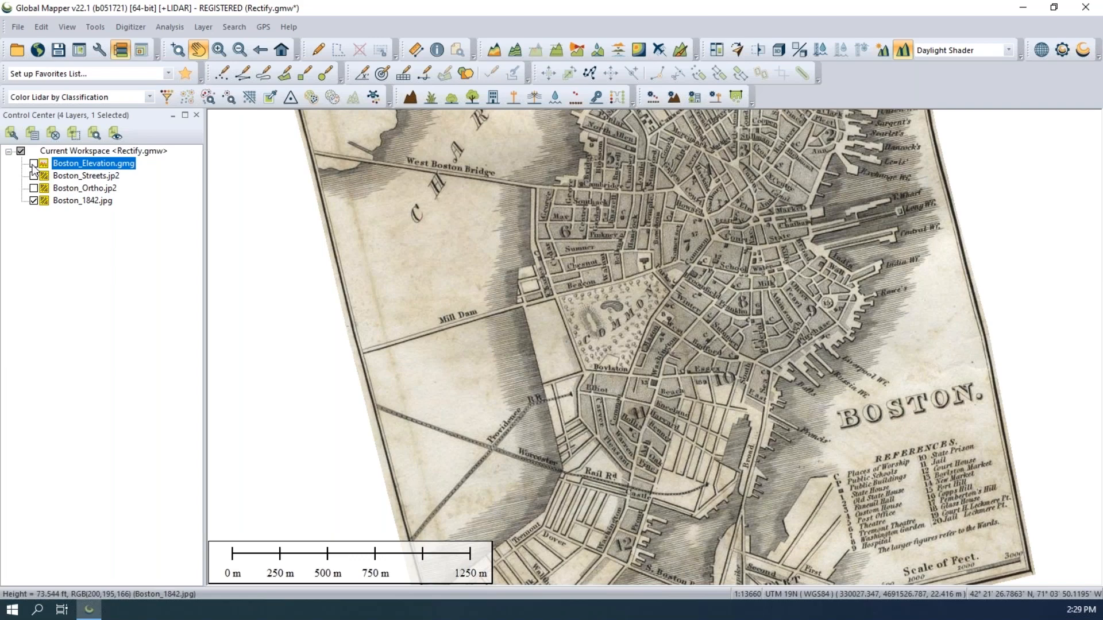
Reopen the Boston_1842.jpg layer for re-rectification and review the available rectification methods
right_click(105, 205)
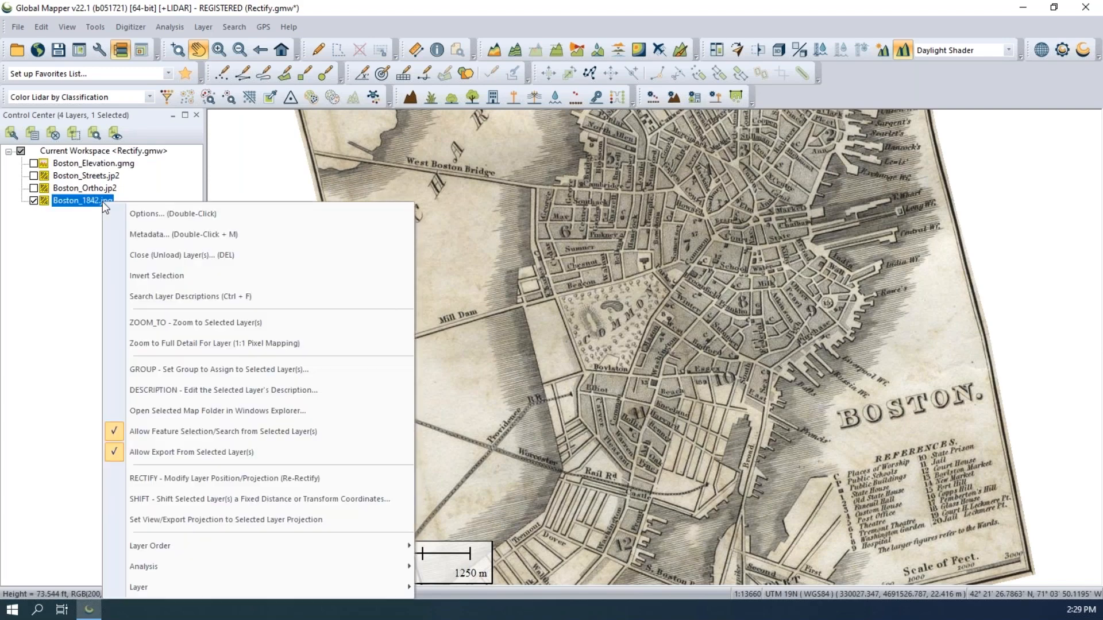
click(169, 480)
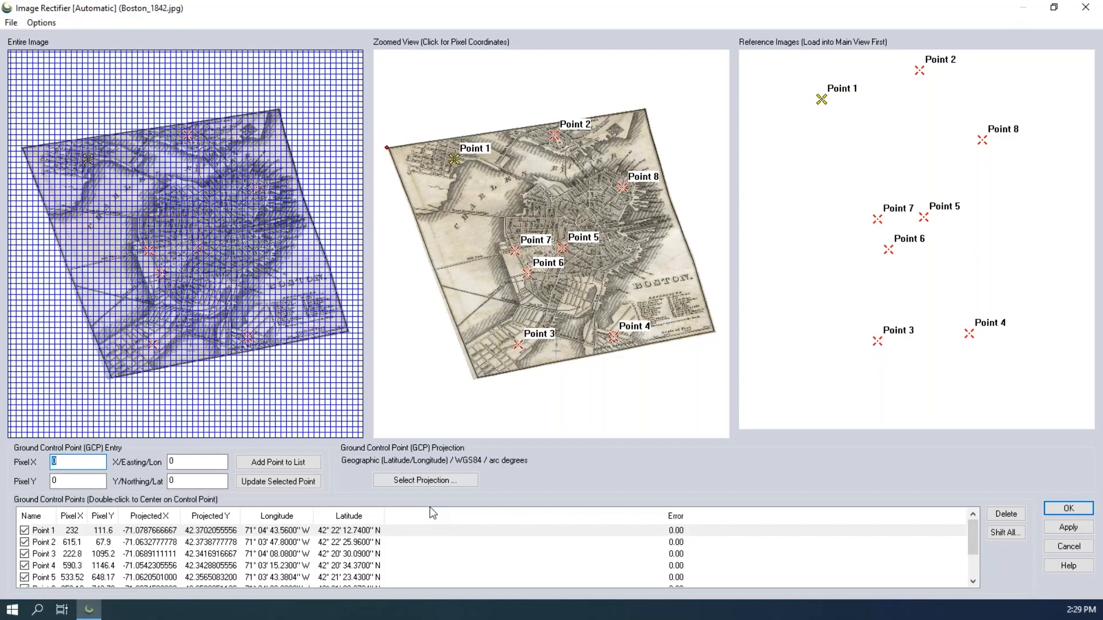
click(42, 23)
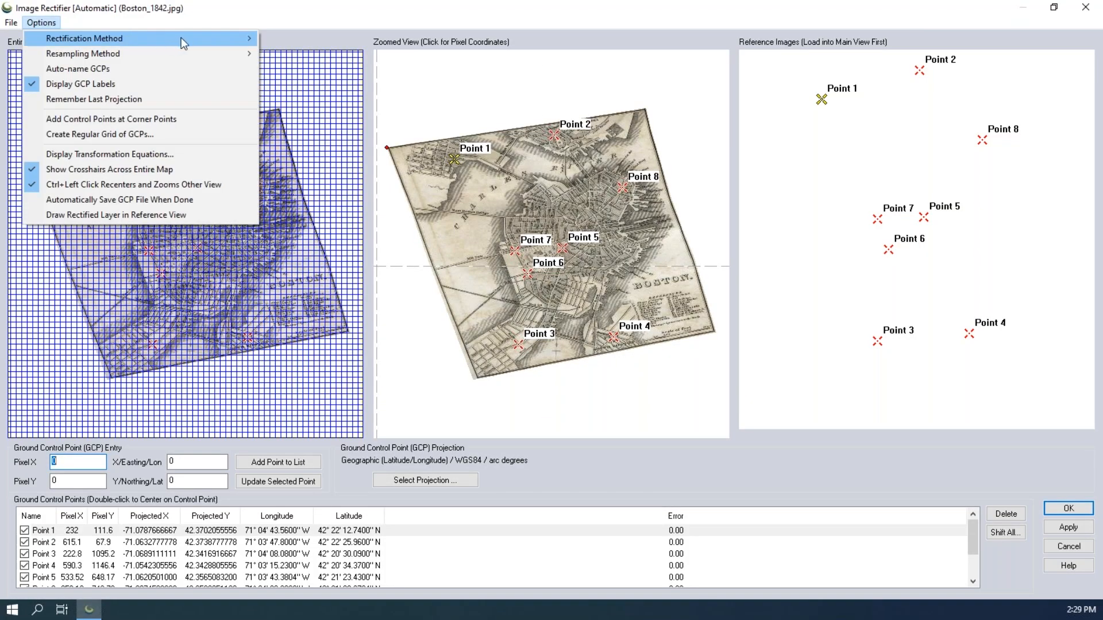
mouse_move(186, 38)
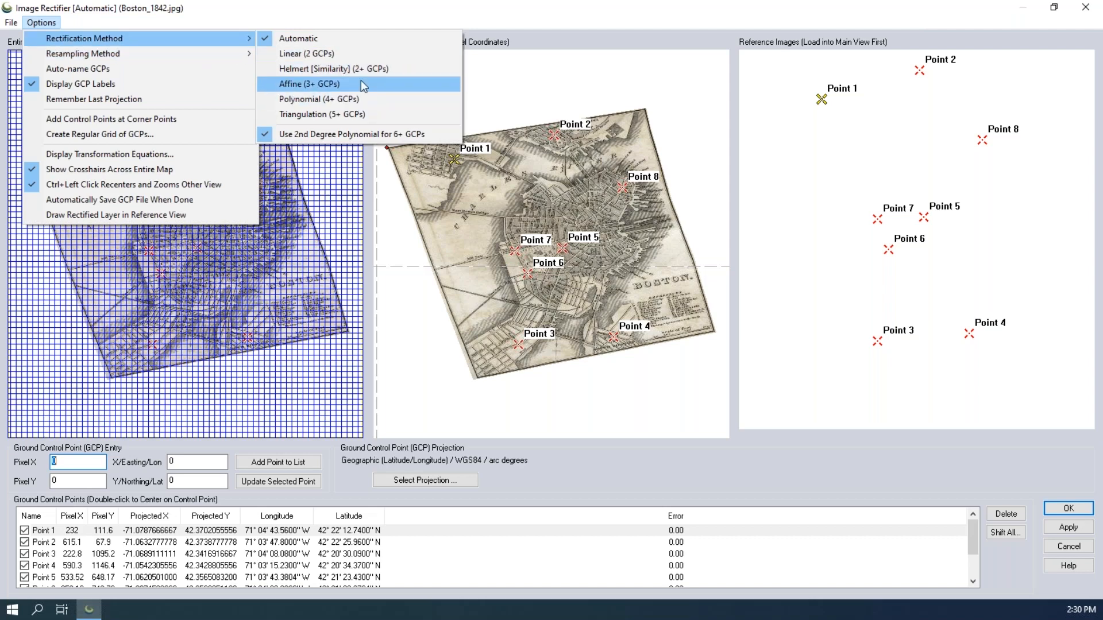
click(370, 24)
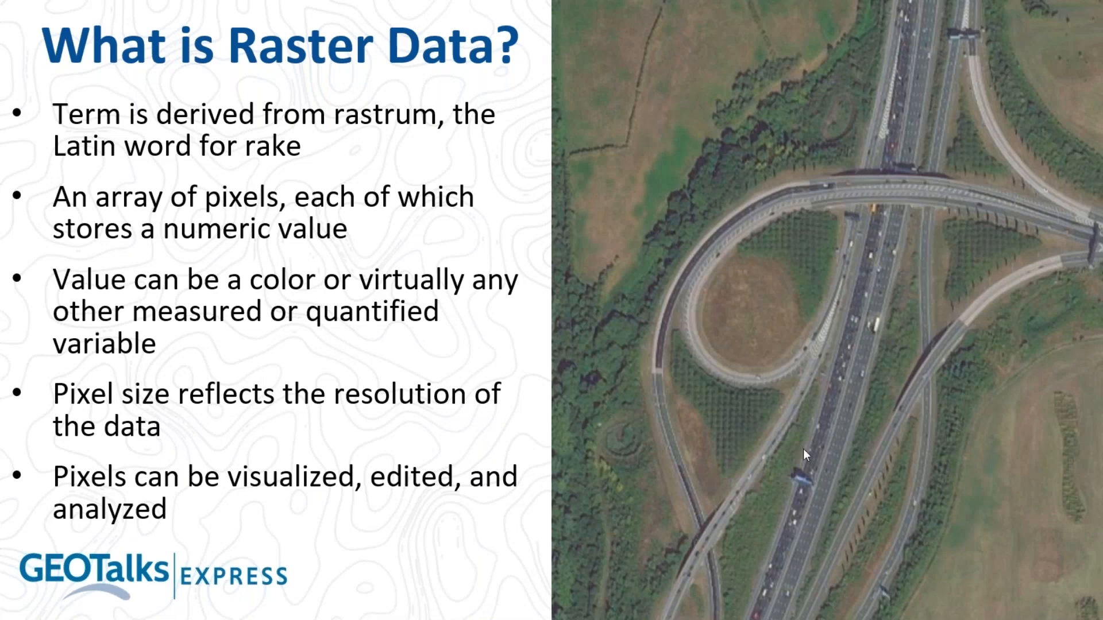
click(429, 392)
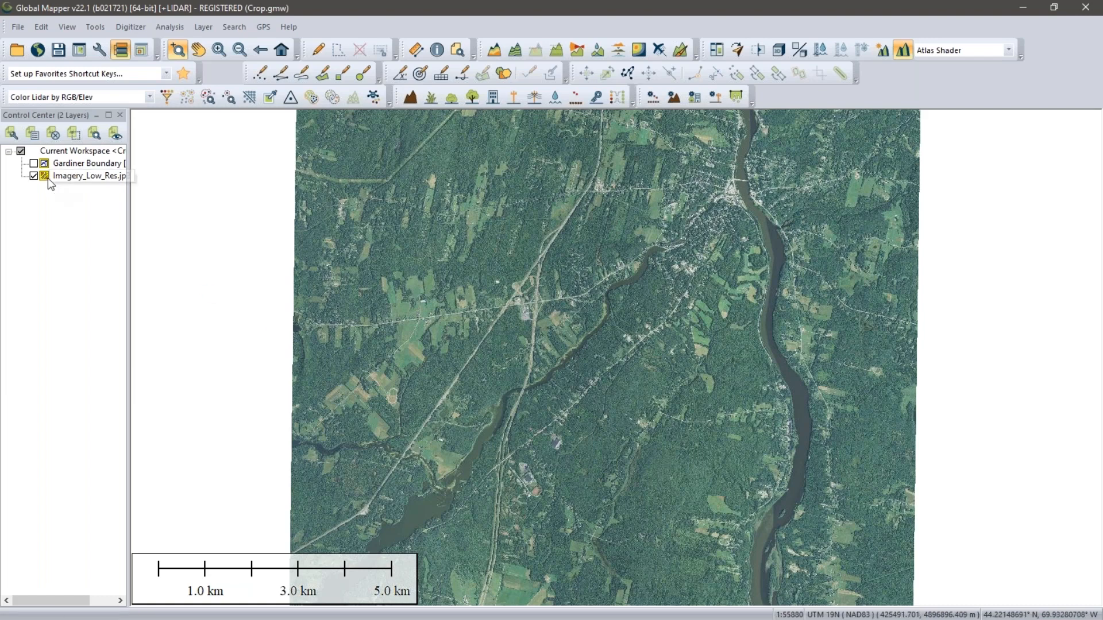
Show the Gardiner Boundary layer and select its boundary polygon over the low-resolution imagery
click(33, 163)
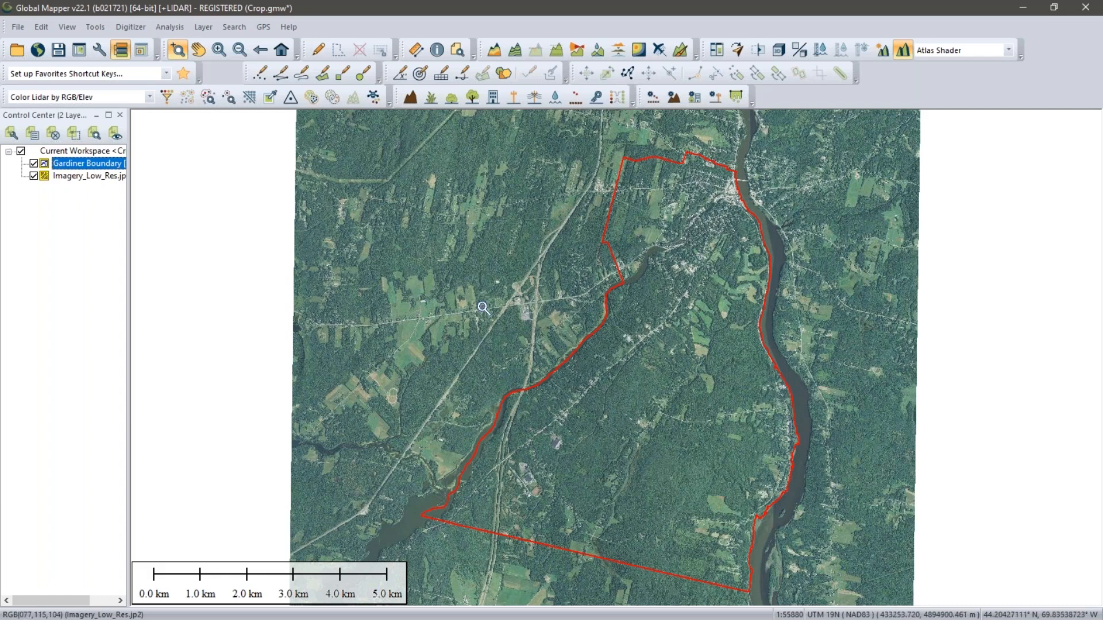
click(318, 50)
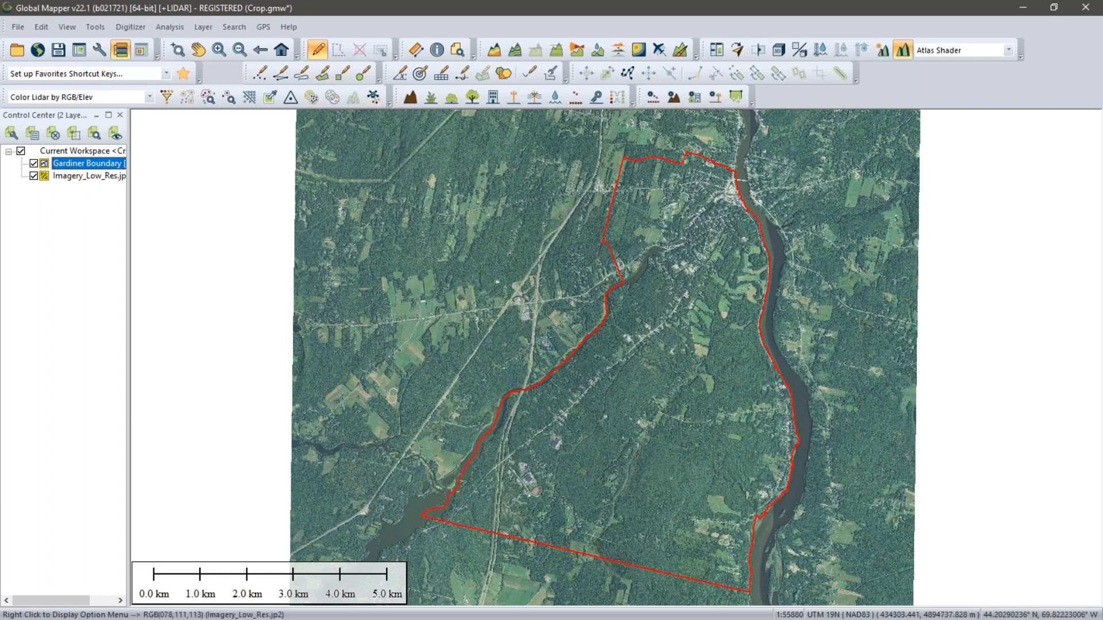
drag(554, 345, 575, 368)
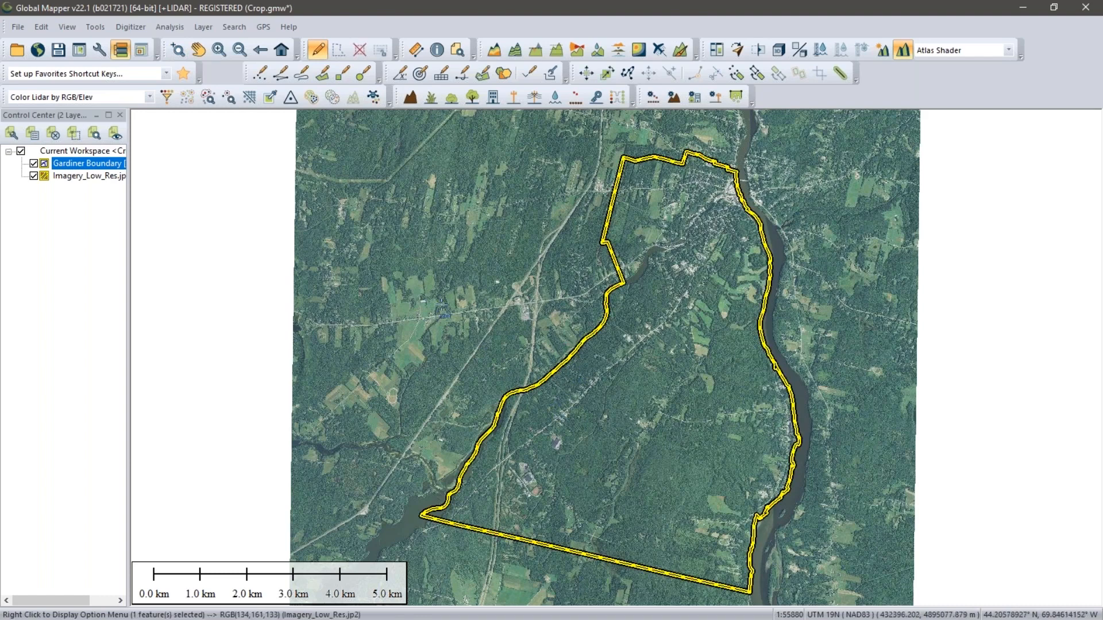
Crop the Imagery_Low_Res.jp2 layer to the currently selected Gardiner Boundary polygon
click(110, 176)
double_click(109, 175)
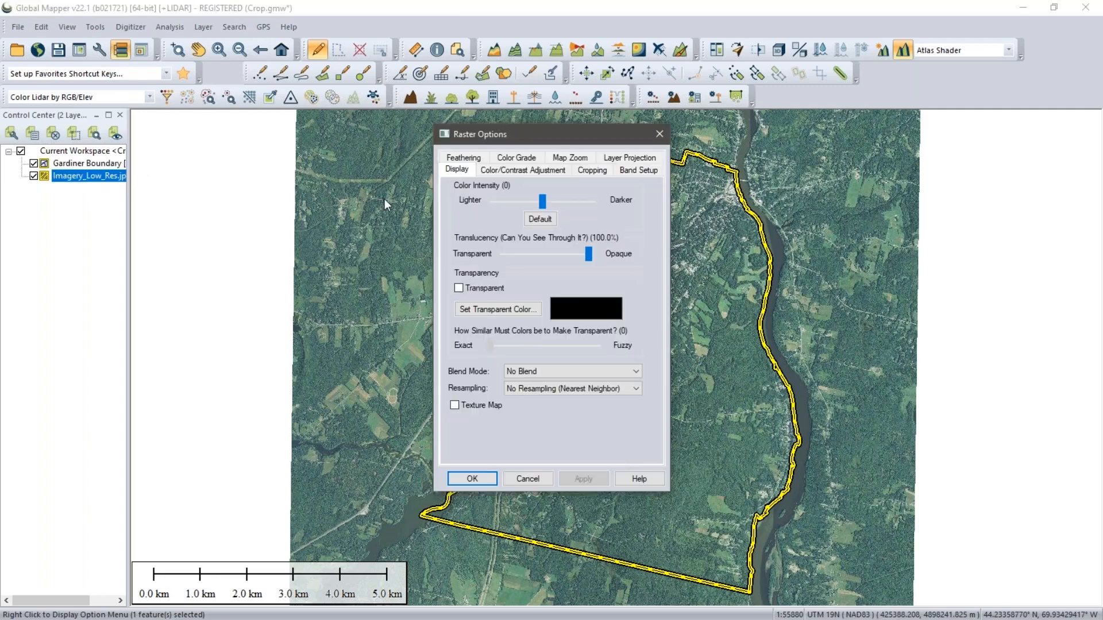
click(590, 171)
drag(574, 136, 398, 127)
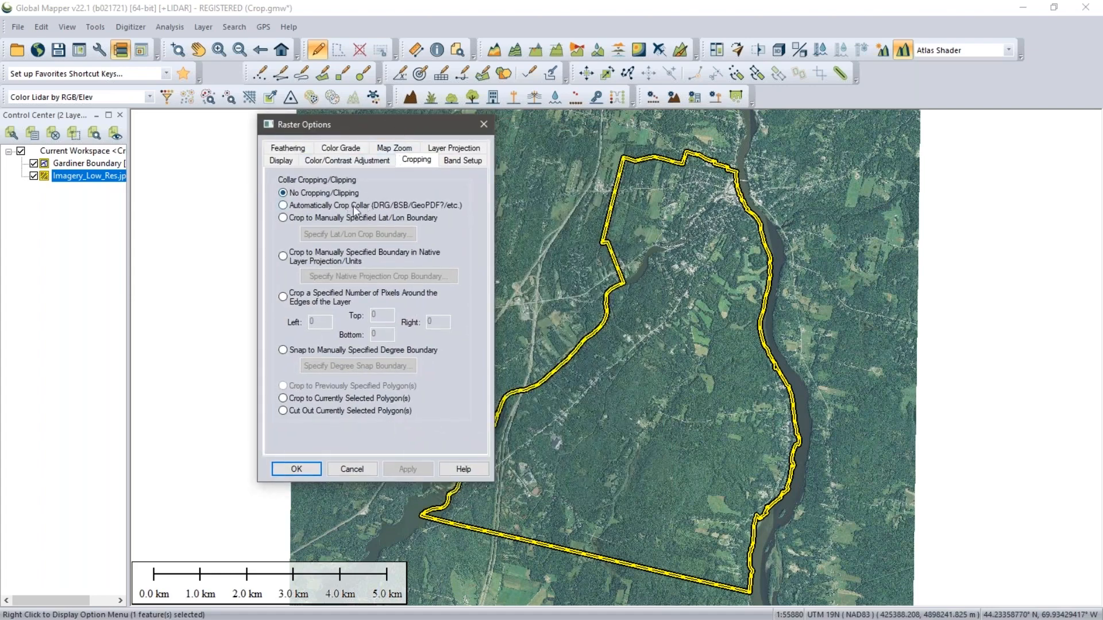
click(284, 399)
click(408, 468)
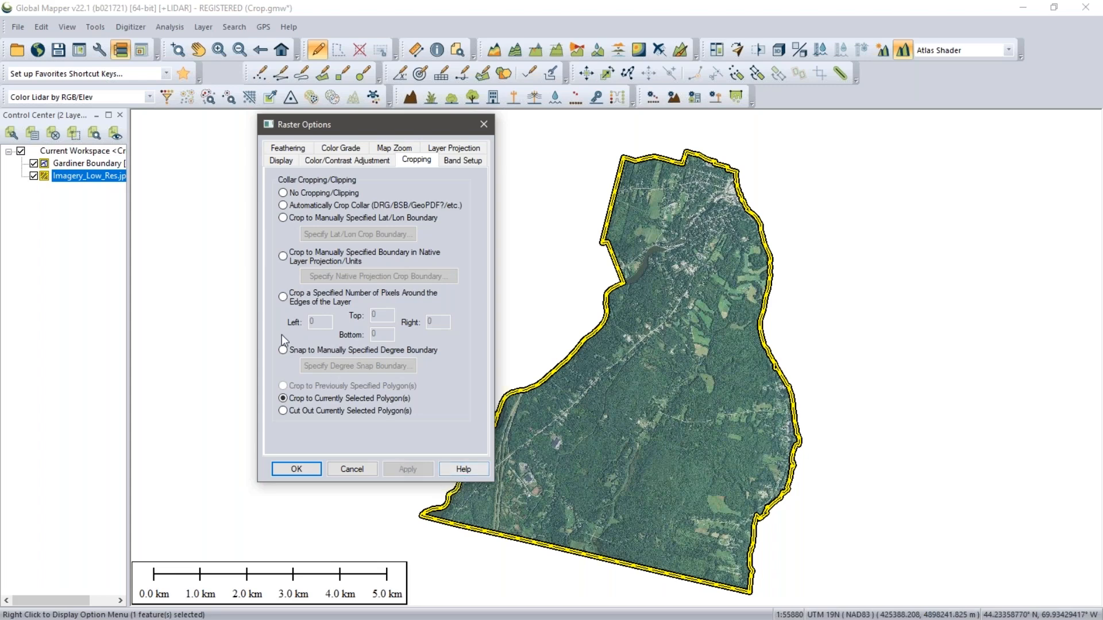
Remove the cropping from the Imagery_Low_Res.jp2 layer and close its raster options
click(282, 194)
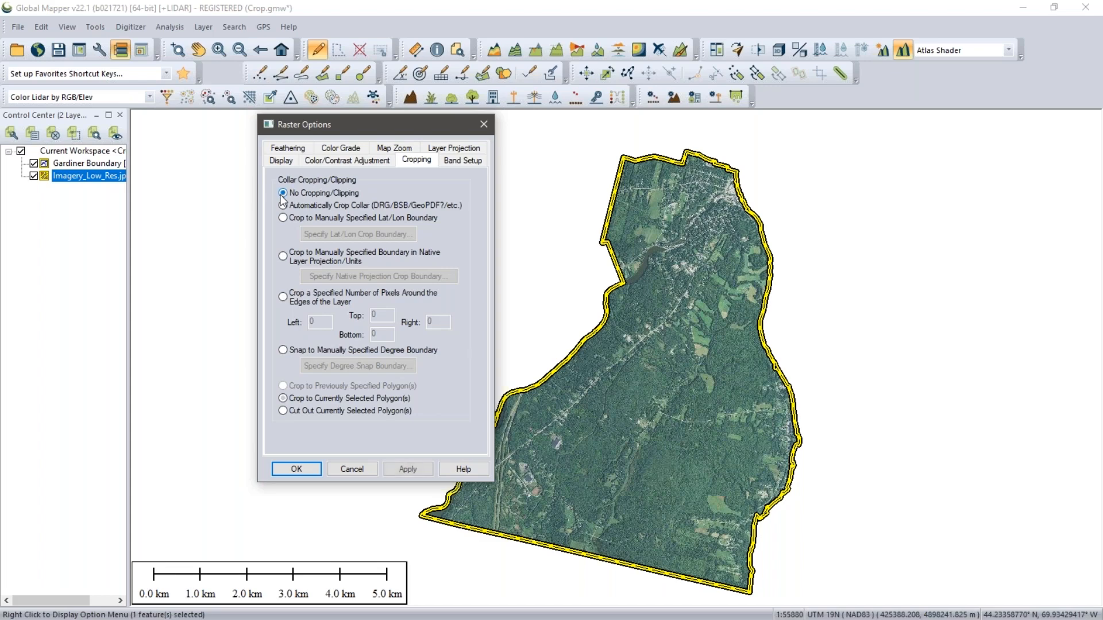
click(414, 463)
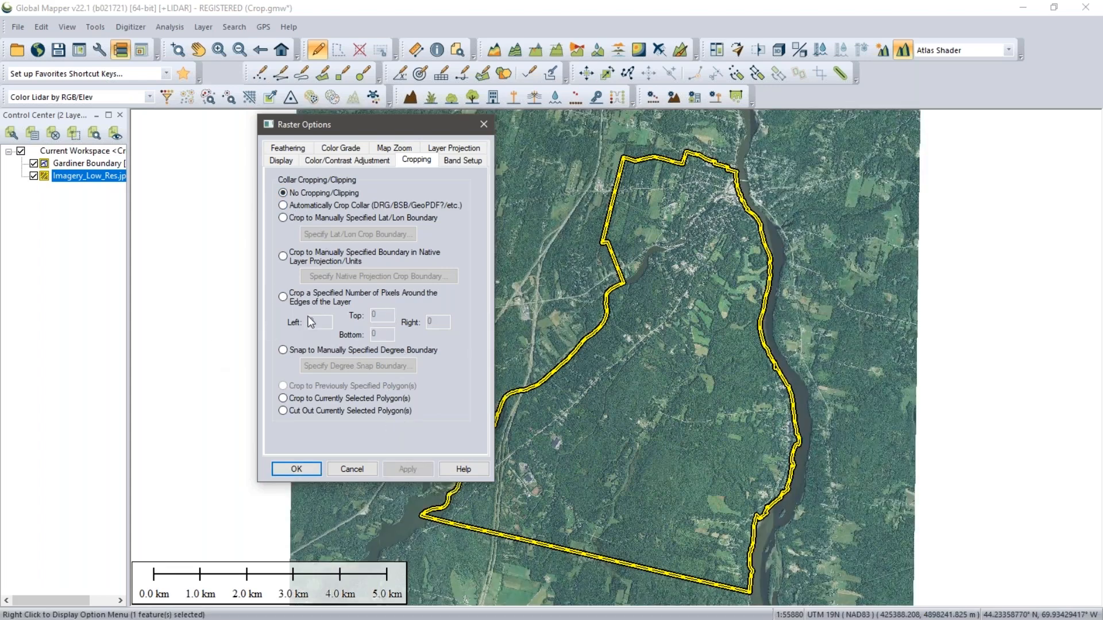
click(482, 125)
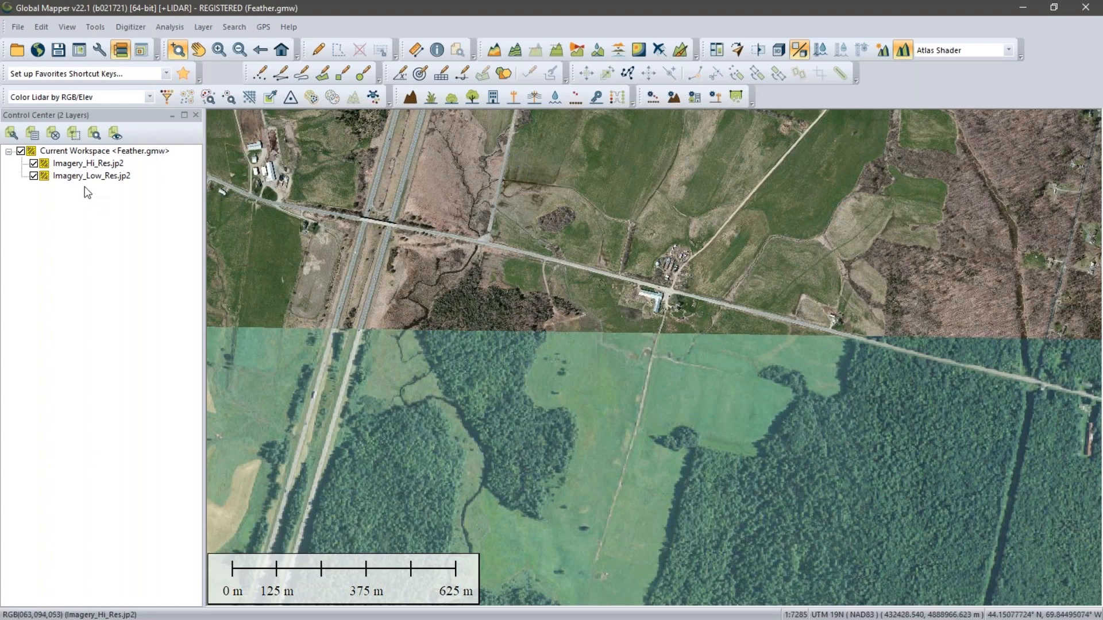
Feather the Imagery_Hi_Res.jp2 layer along its left, top, bottom and right edges with a border size of 200 pixels
double_click(93, 166)
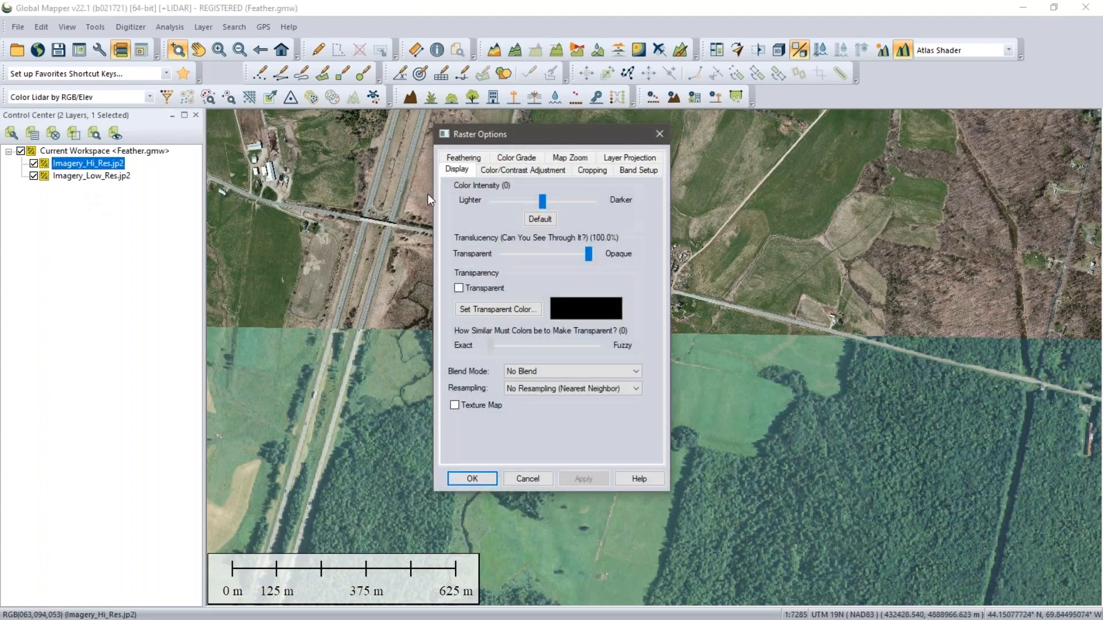
click(465, 158)
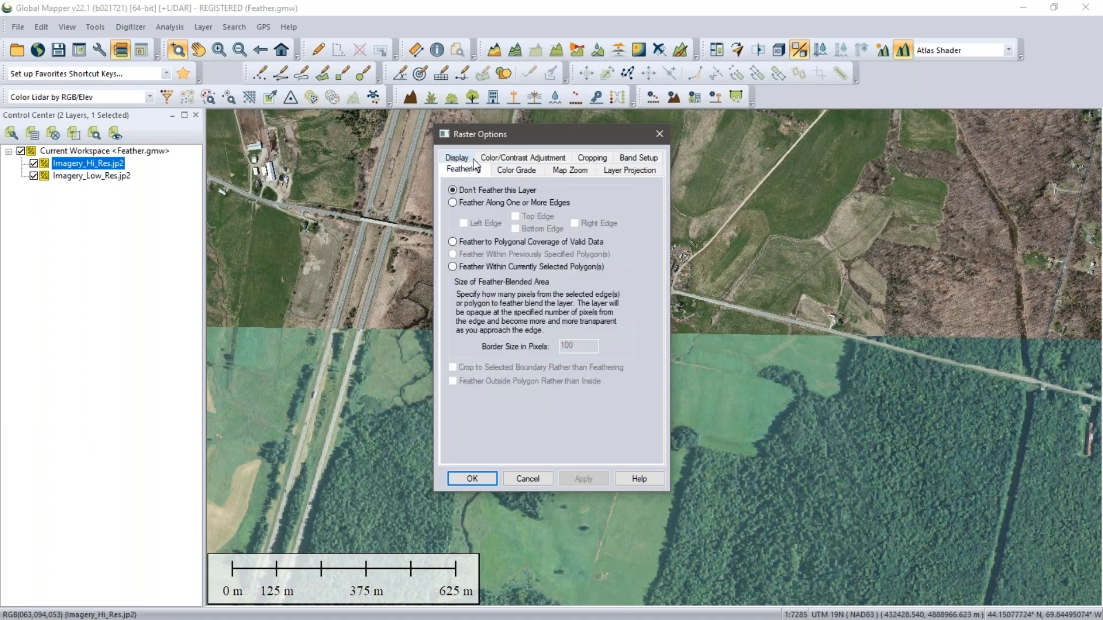
drag(534, 143, 847, 185)
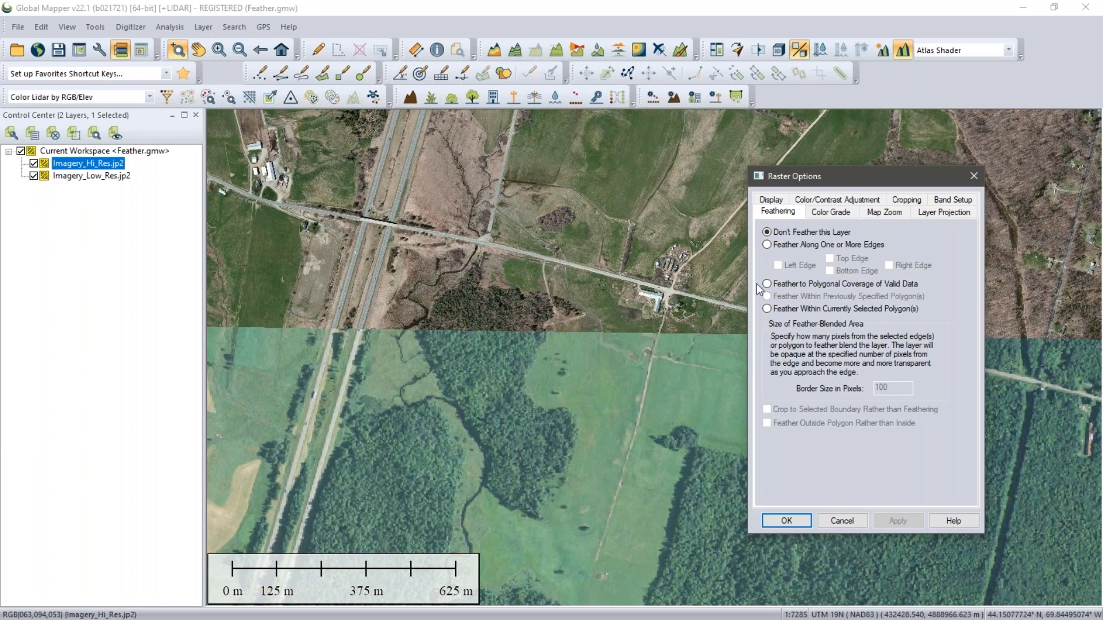
click(769, 245)
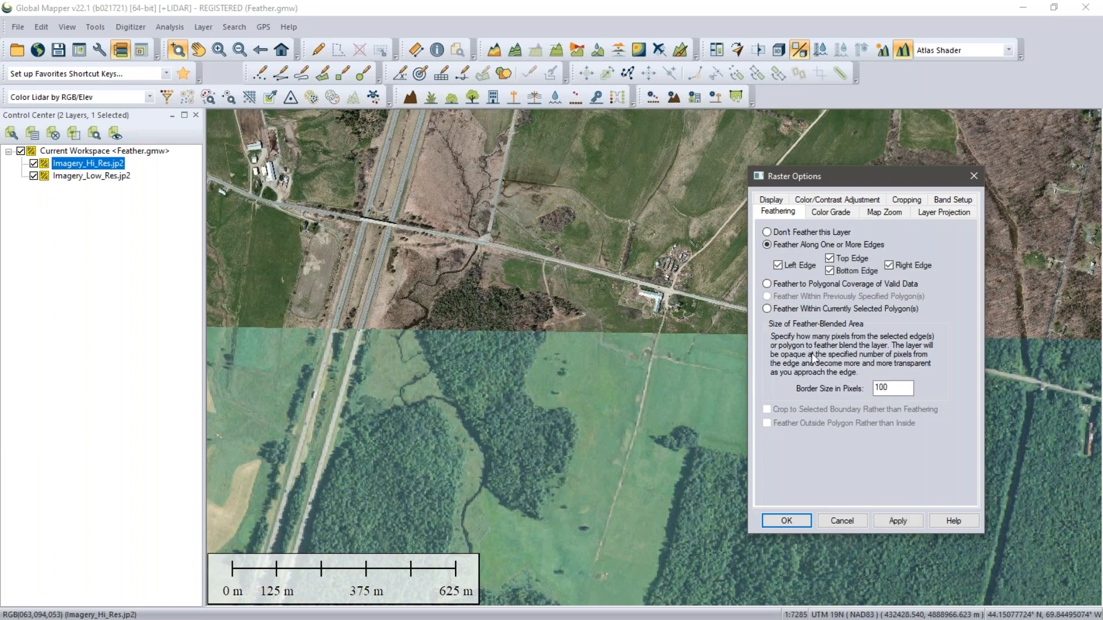
double_click(888, 388)
text(200)
click(898, 520)
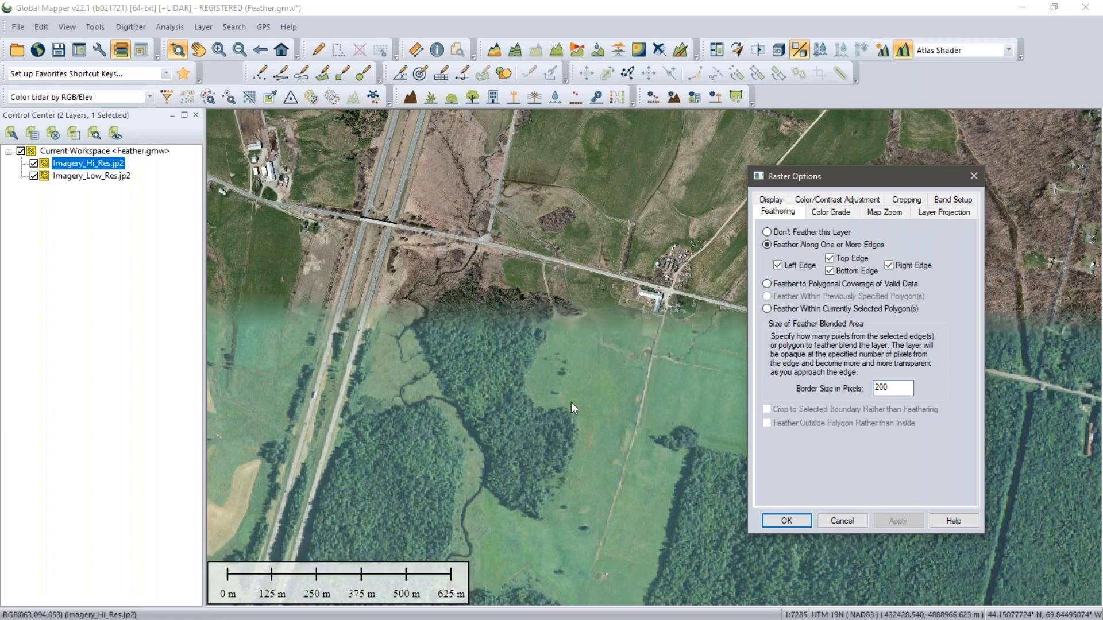
drag(823, 170, 393, 193)
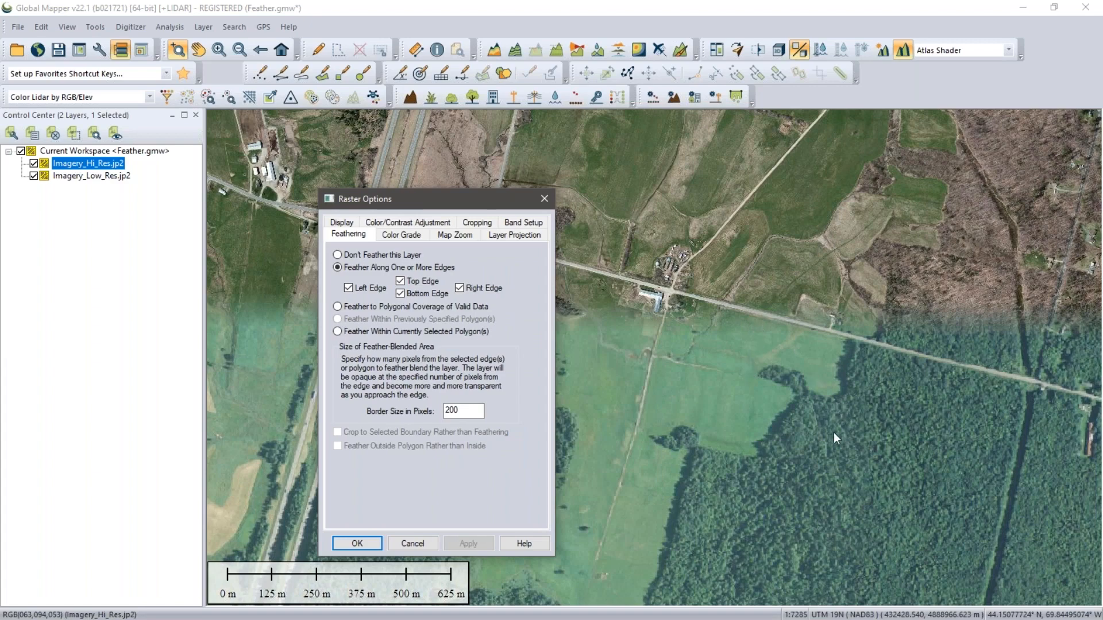
click(355, 539)
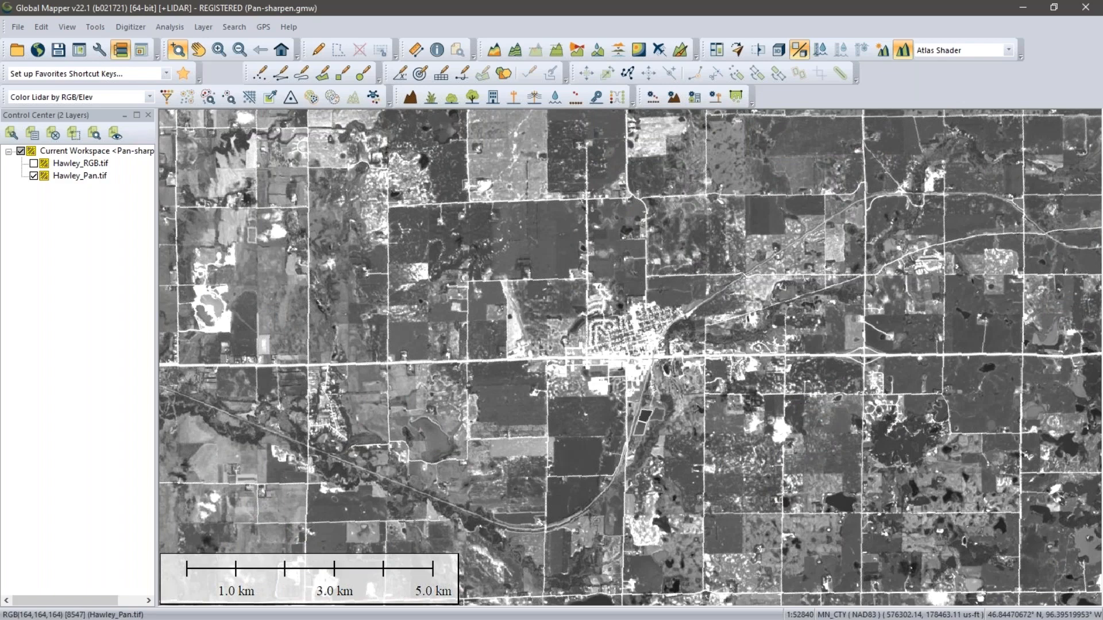
Toggle the Hawley_RGB.tif layer on and off to compare it with Hawley_Pan.tif
click(33, 163)
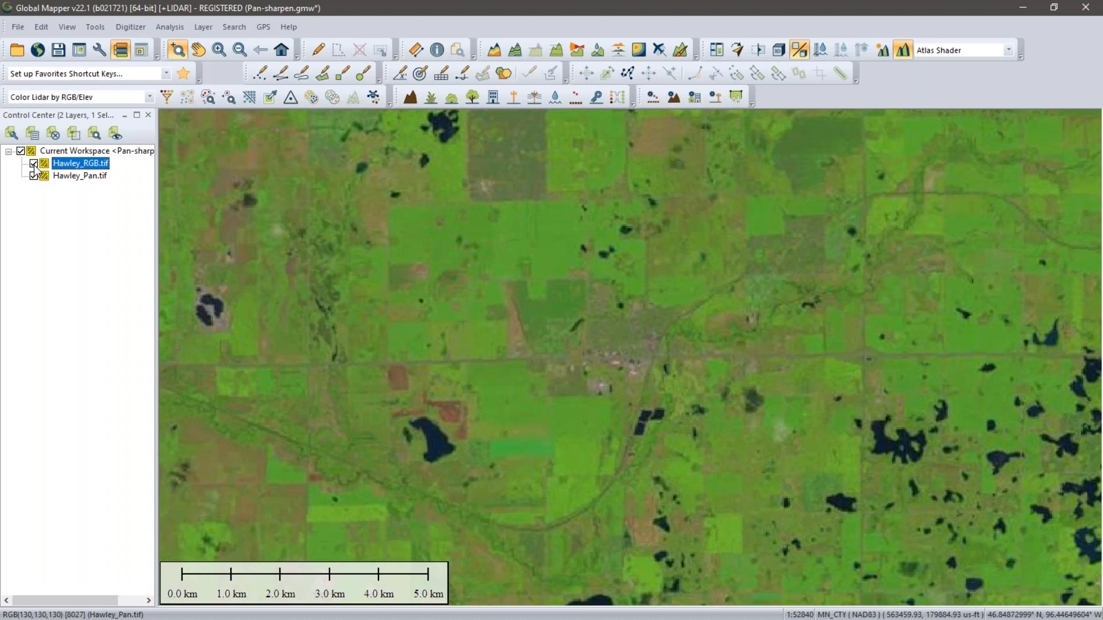
click(34, 164)
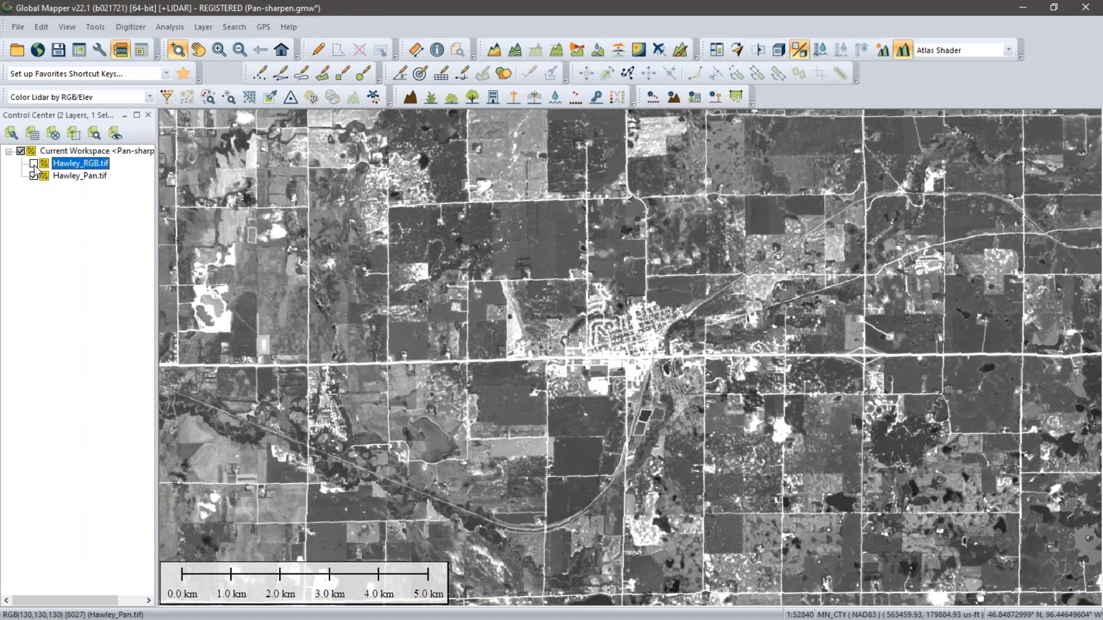
Show the Hawley_RGB.tif layer and pan sharpen it with Hawley_Pan.tif as the pan layer, using the Brovey algorithm
click(33, 164)
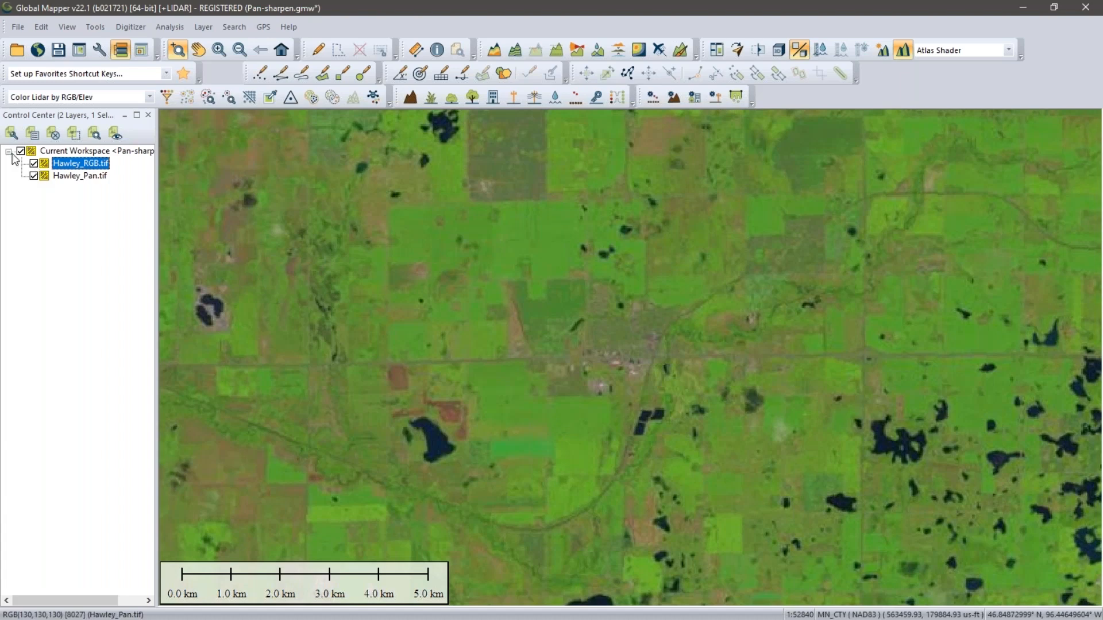
click(170, 26)
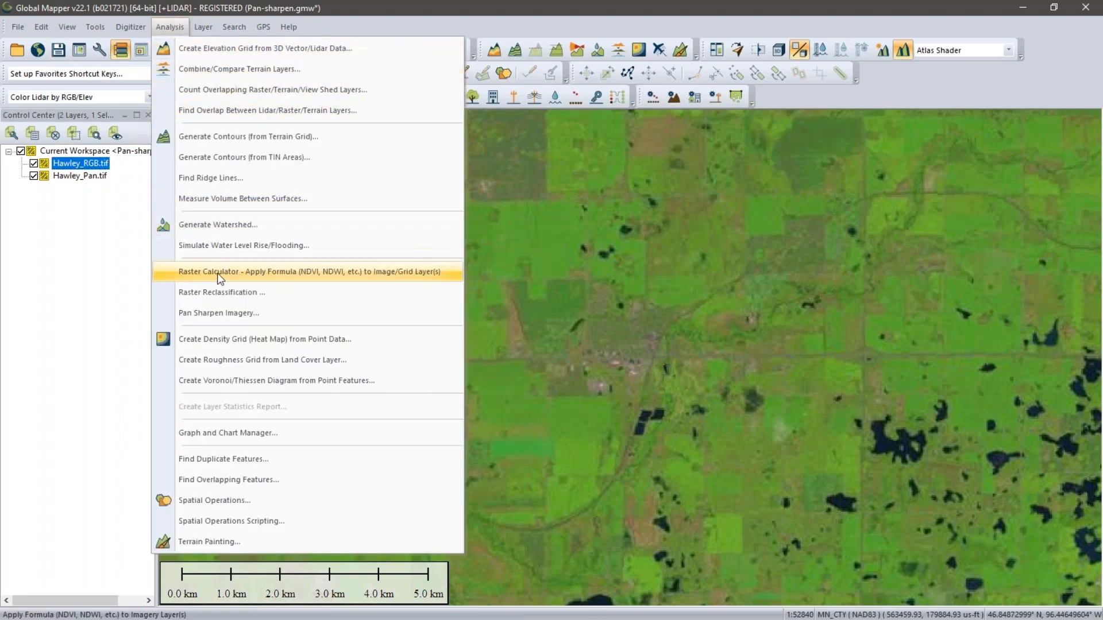
click(224, 310)
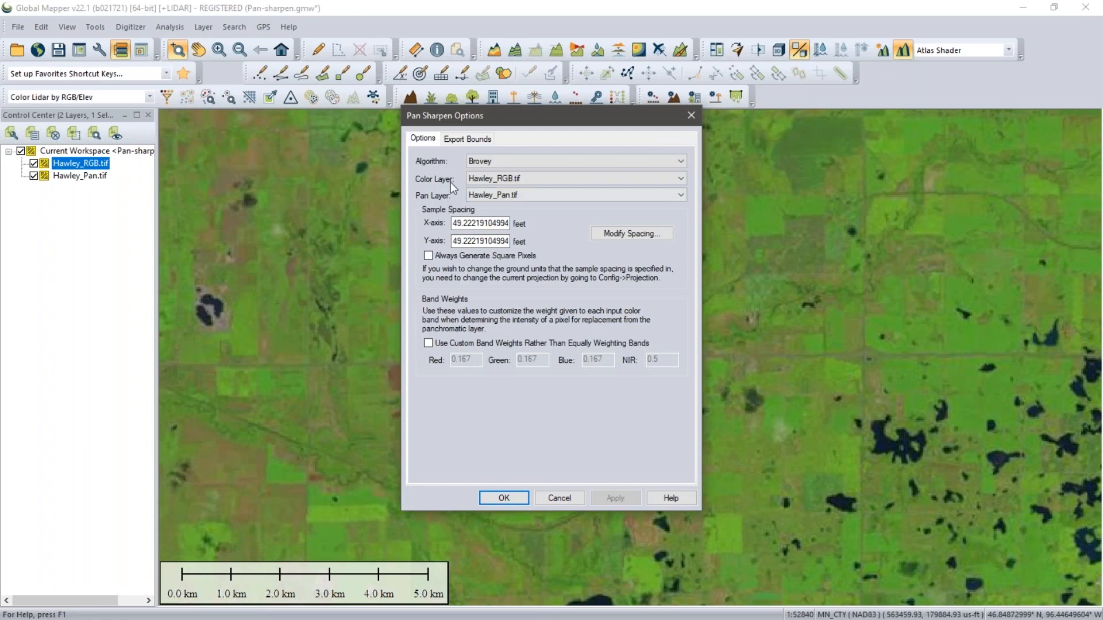
click(521, 497)
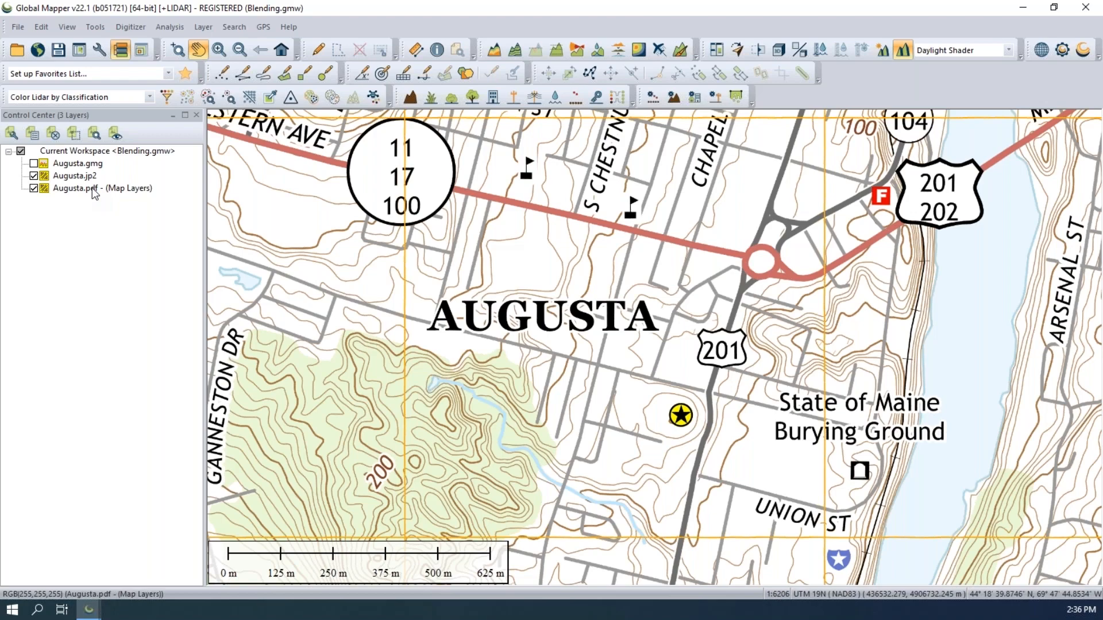
Set the blend mode of the Augusta.pdf map layer to Apply Color (Reverse) in the Blending.gmw workspace
click(33, 189)
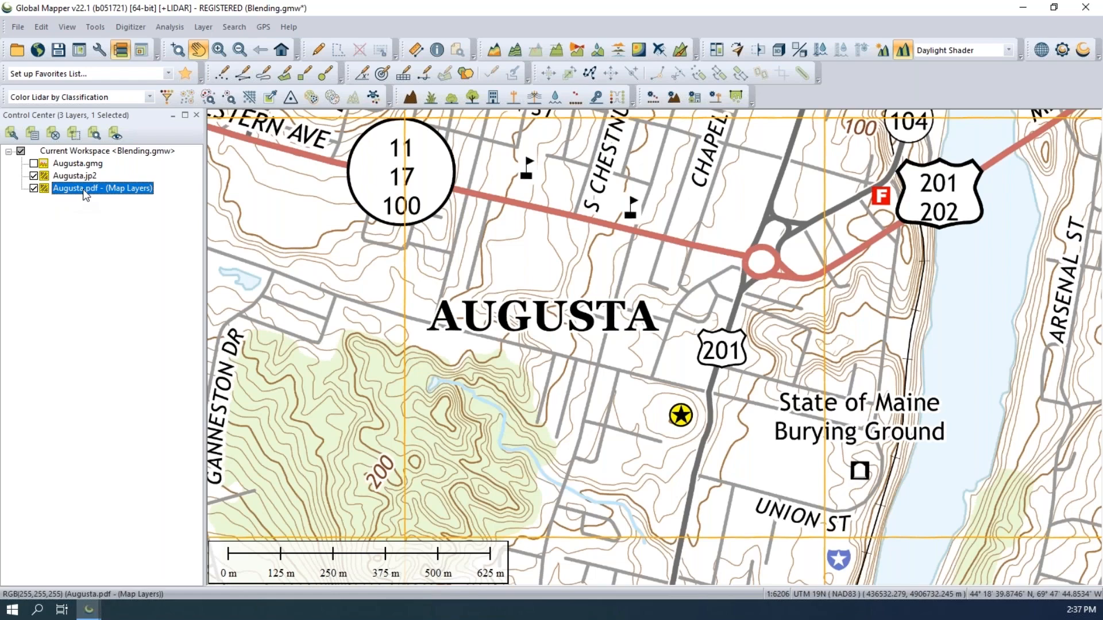
double_click(83, 190)
drag(452, 127, 302, 134)
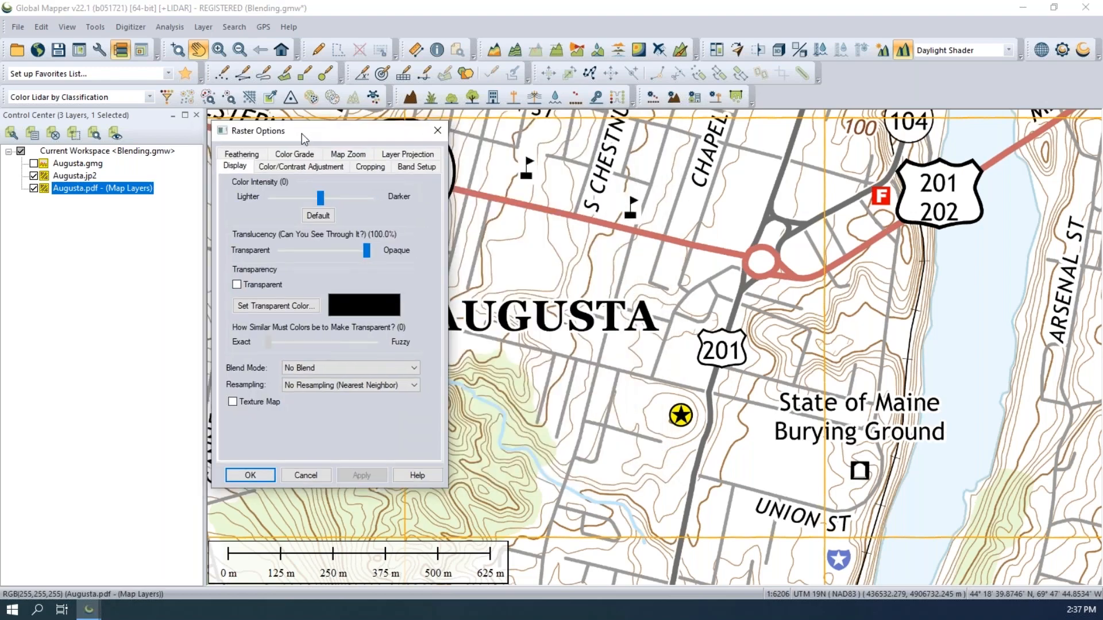
click(316, 369)
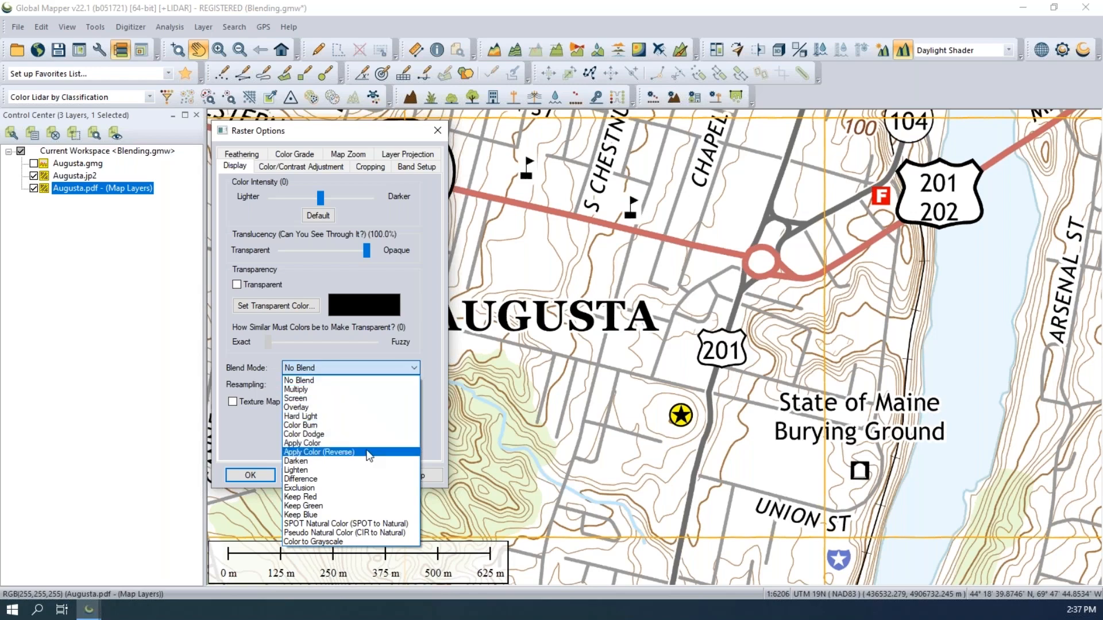
click(368, 452)
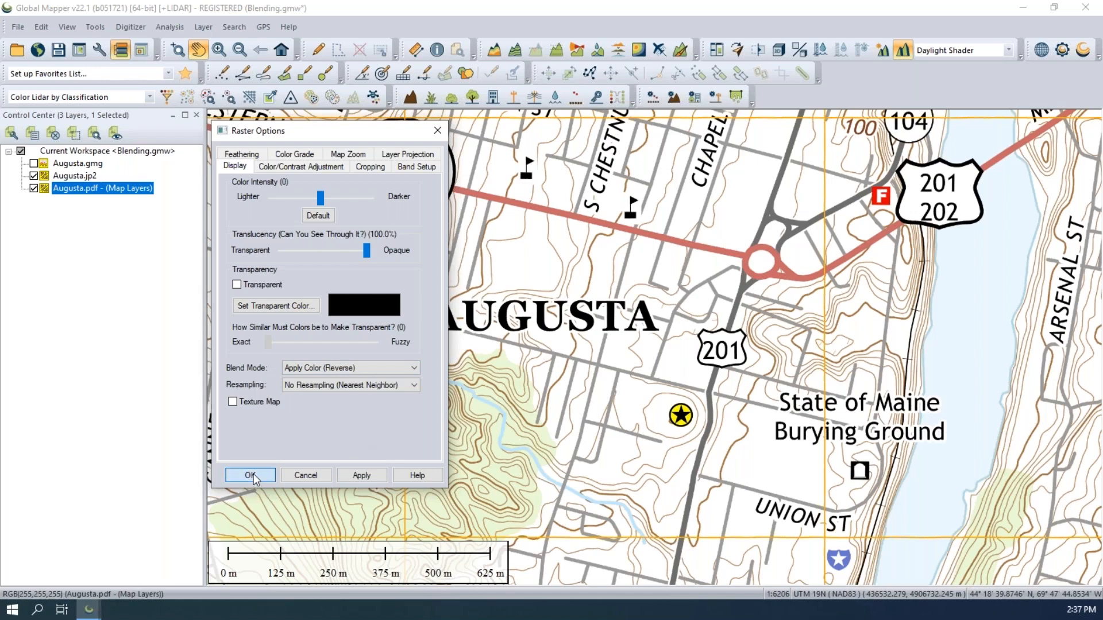
click(251, 476)
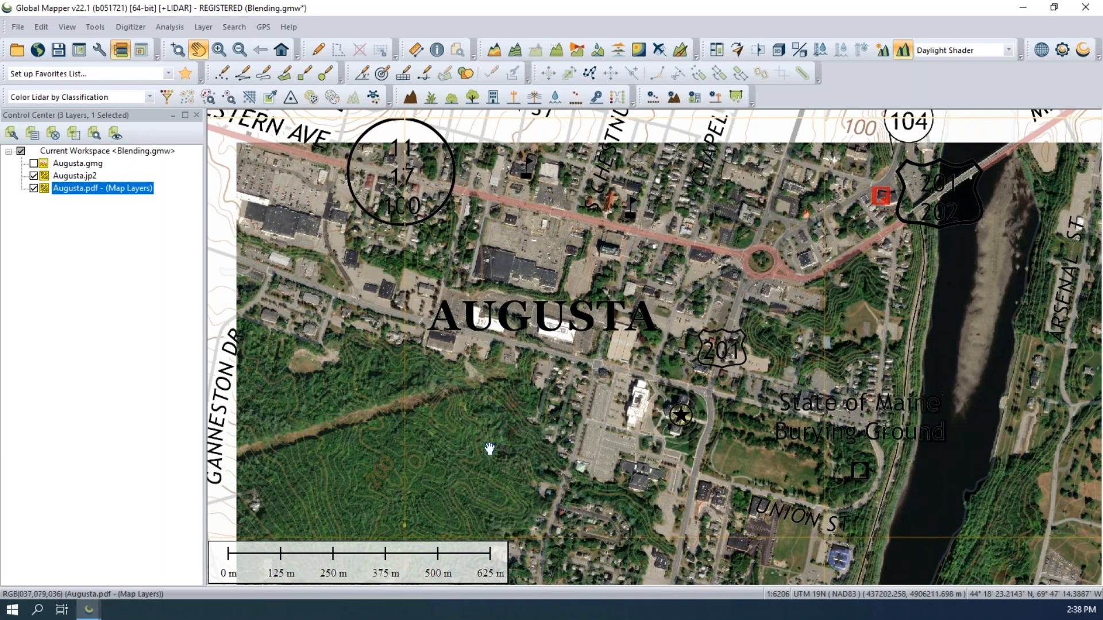
Hide the Augusta.pdf layer, show the Augusta.gmg terrain, and toggle Augusta.jp2 off and on to examine the relief beneath it
click(34, 188)
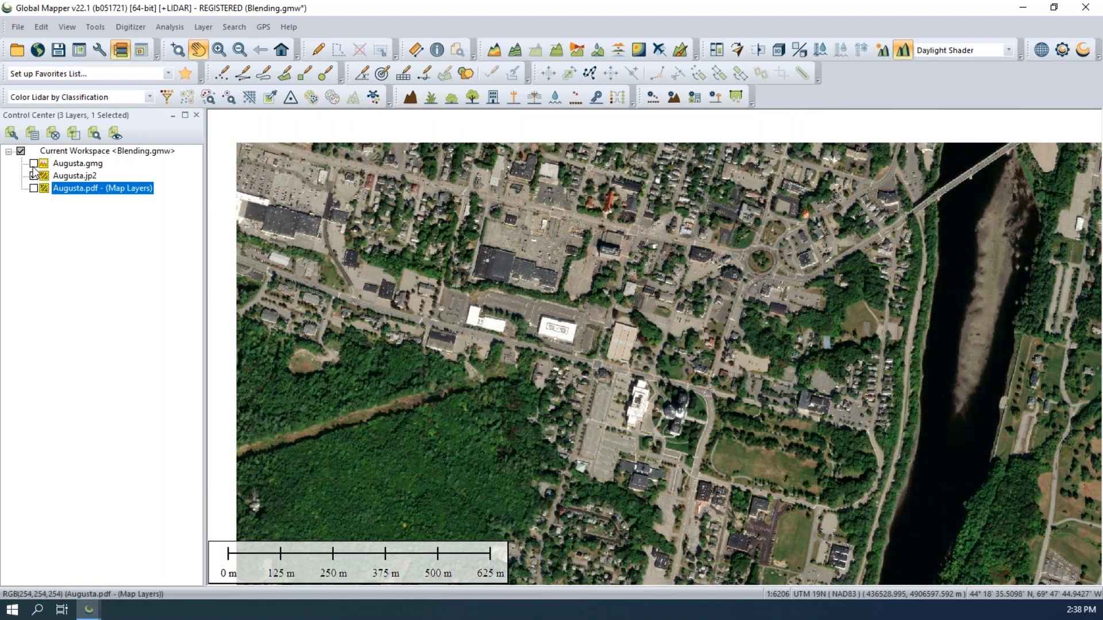
click(34, 164)
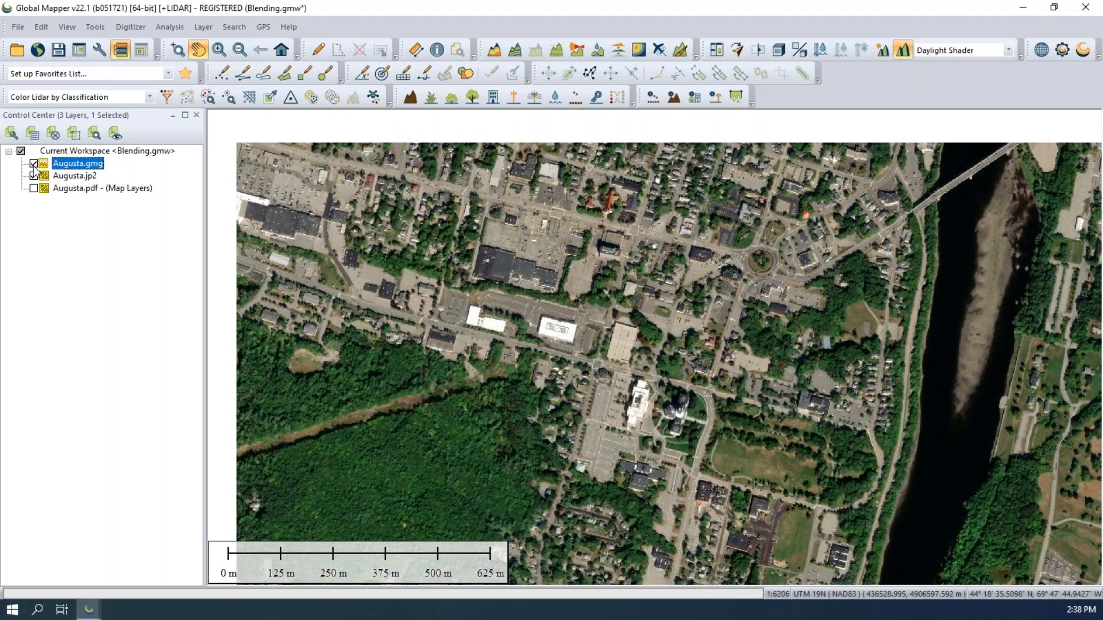
click(33, 176)
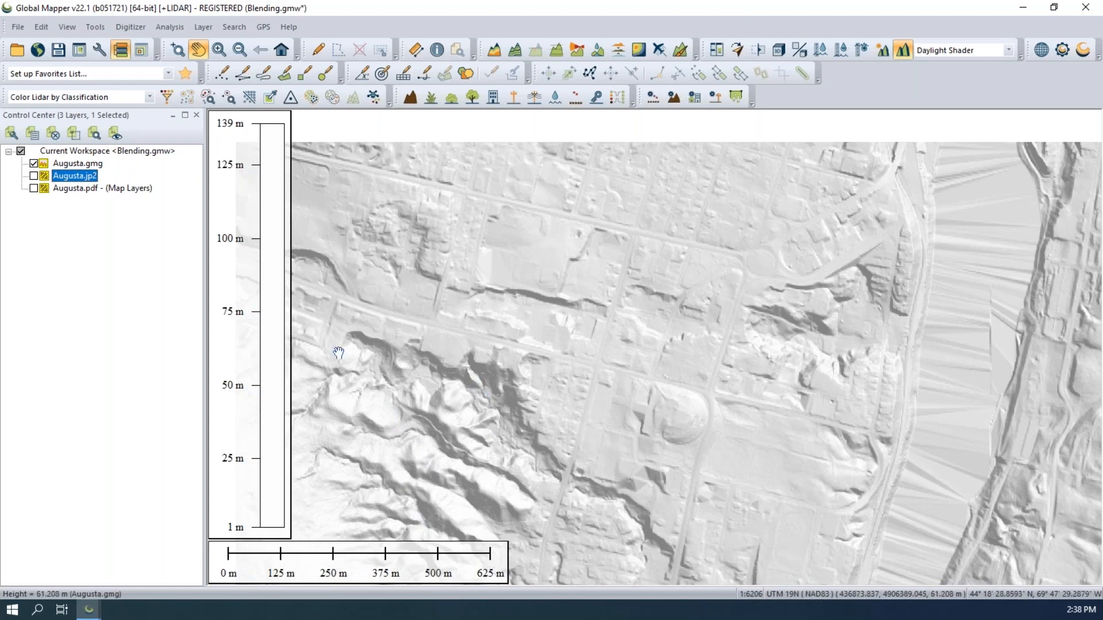
click(34, 177)
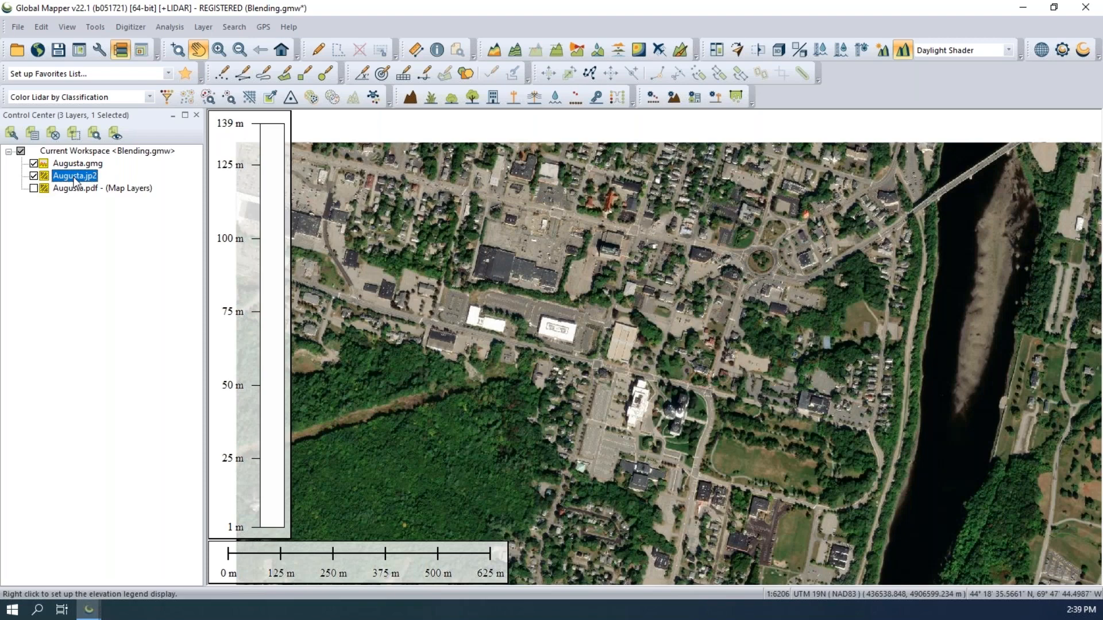
Texture map the Augusta.jp2 imagery over the terrain through its raster options
double_click(76, 180)
drag(534, 133, 268, 161)
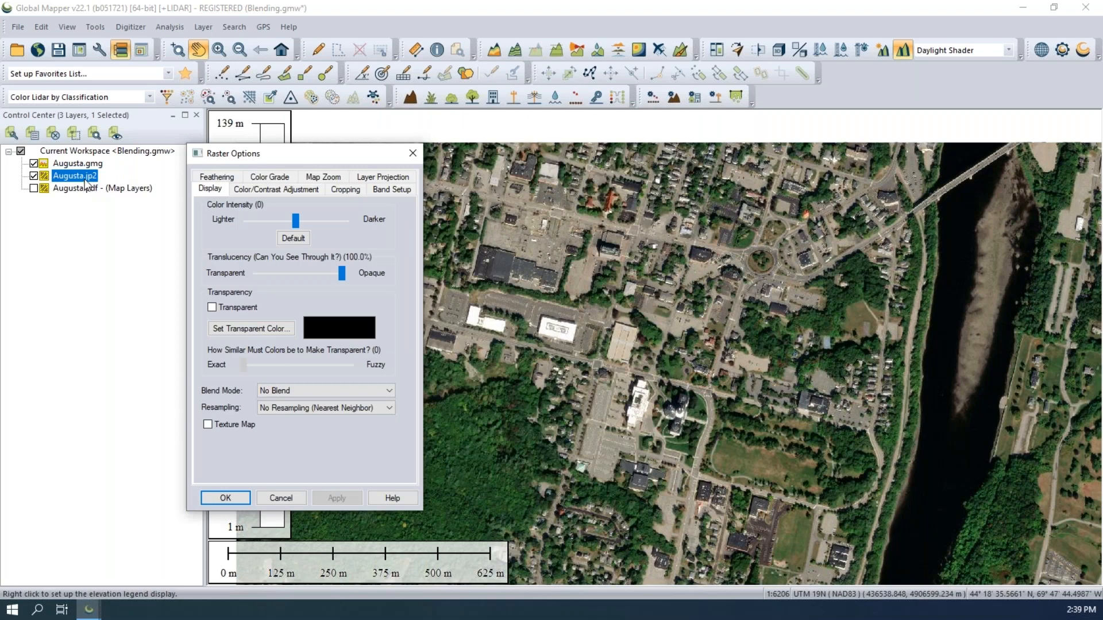
click(209, 425)
click(226, 499)
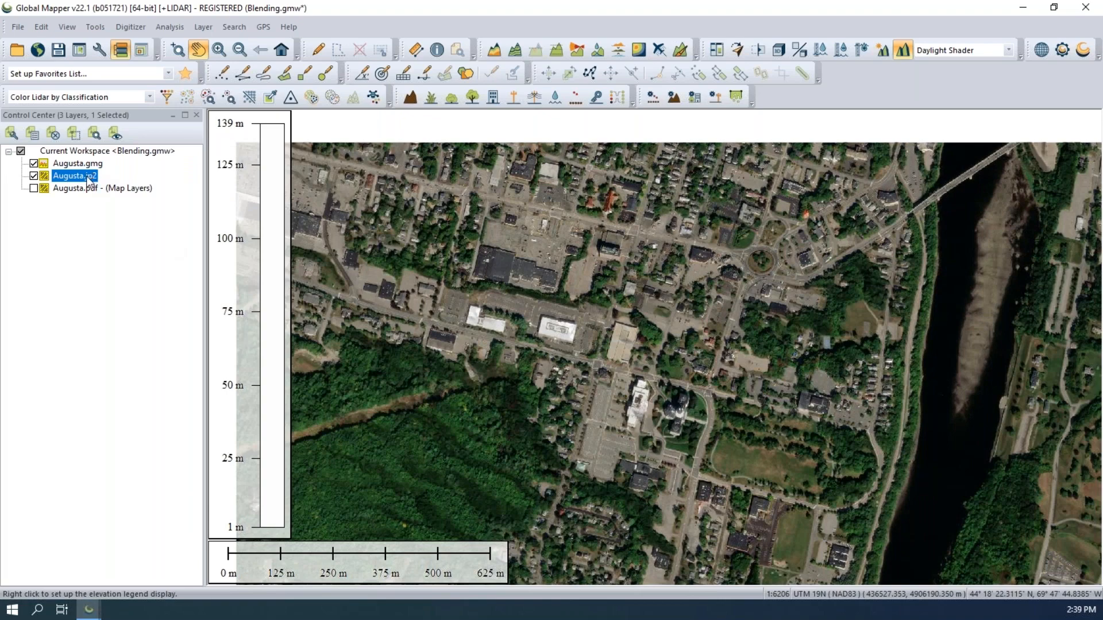
Lighten the Augusta.jp2 layer to a color intensity of -50 and show the Augusta.pdf map layer again
double_click(86, 176)
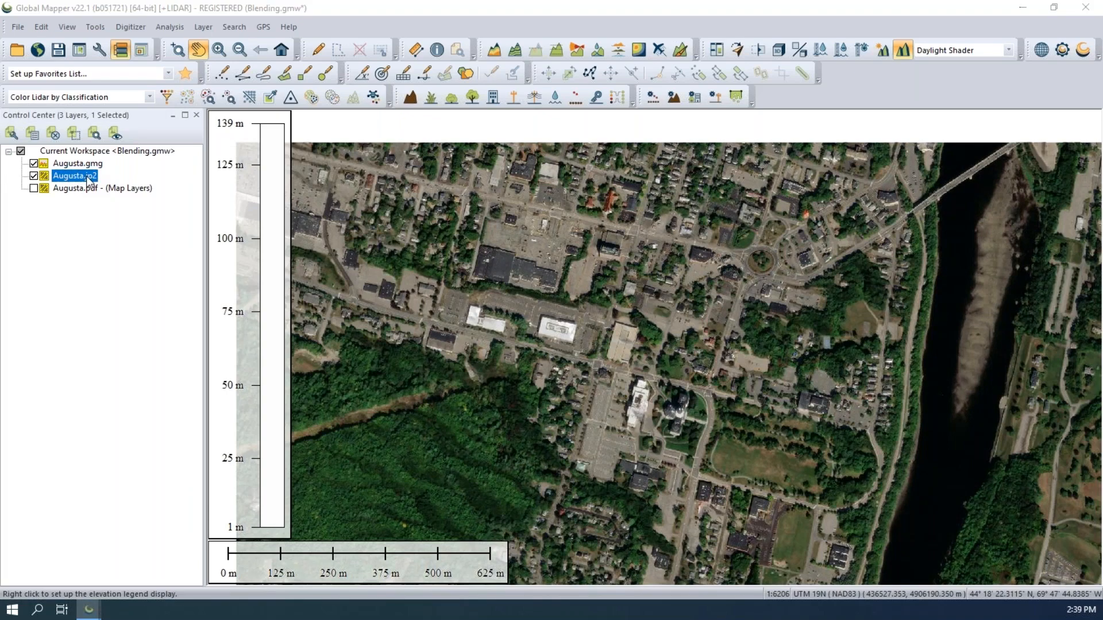
drag(542, 192, 528, 194)
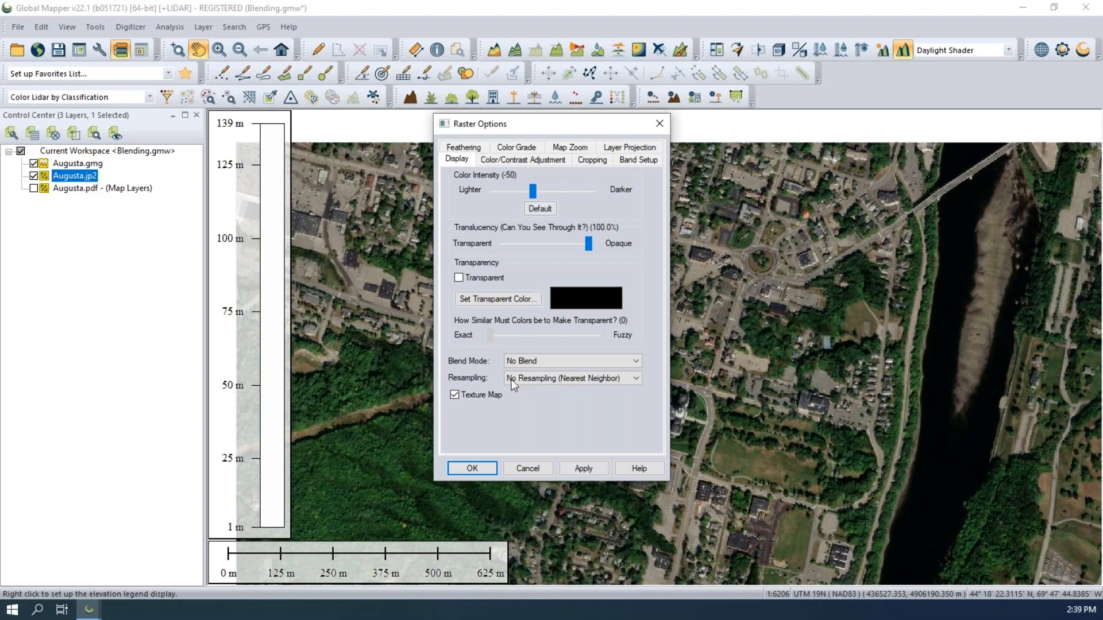
click(472, 473)
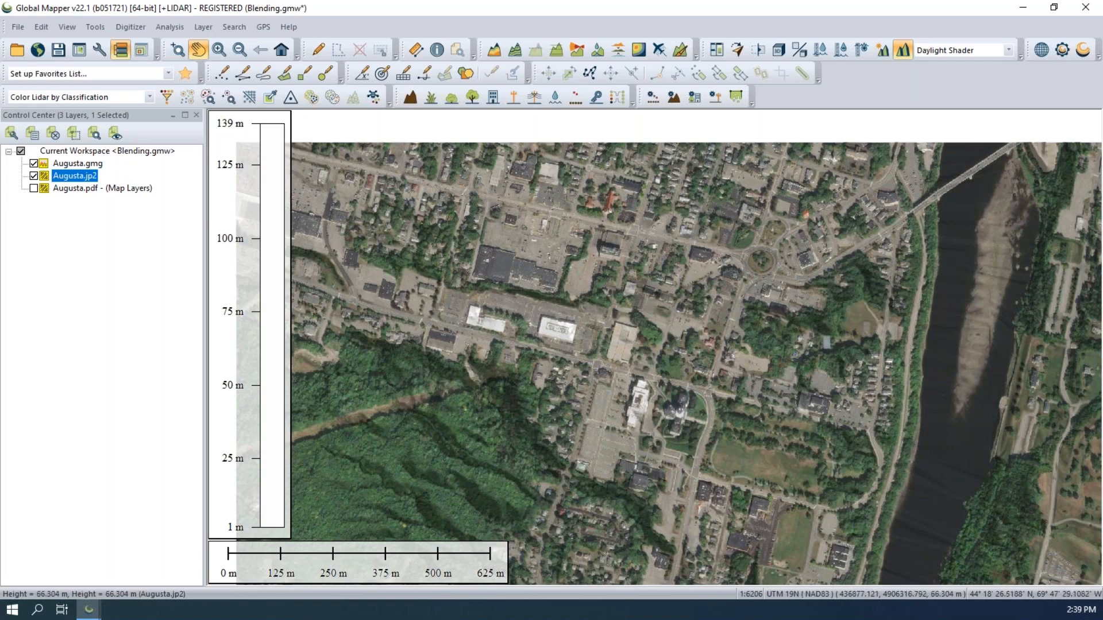
click(33, 189)
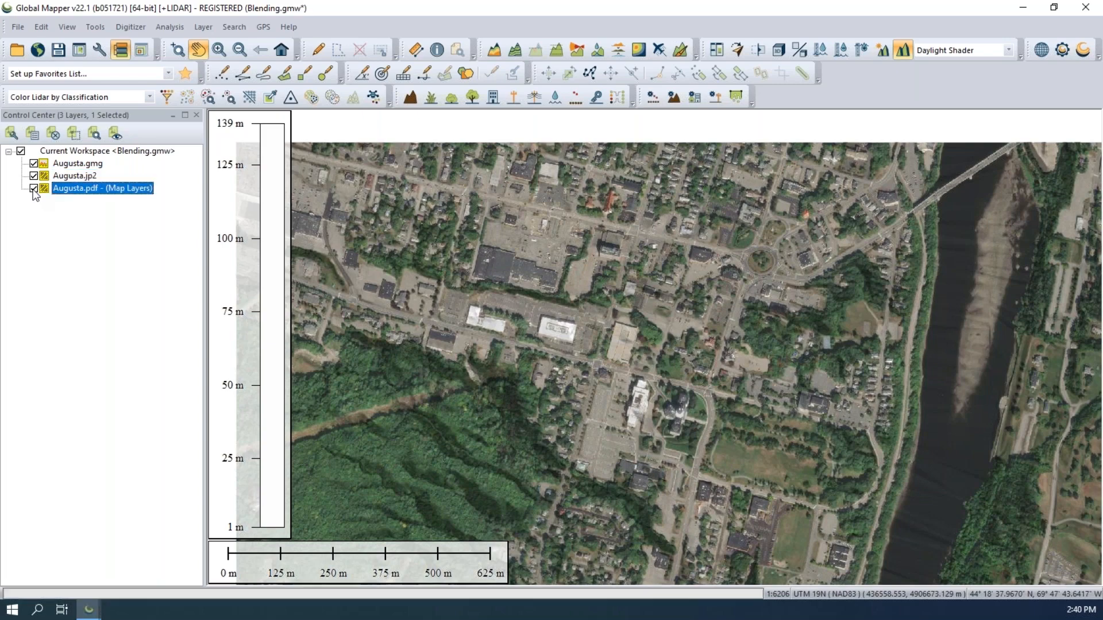
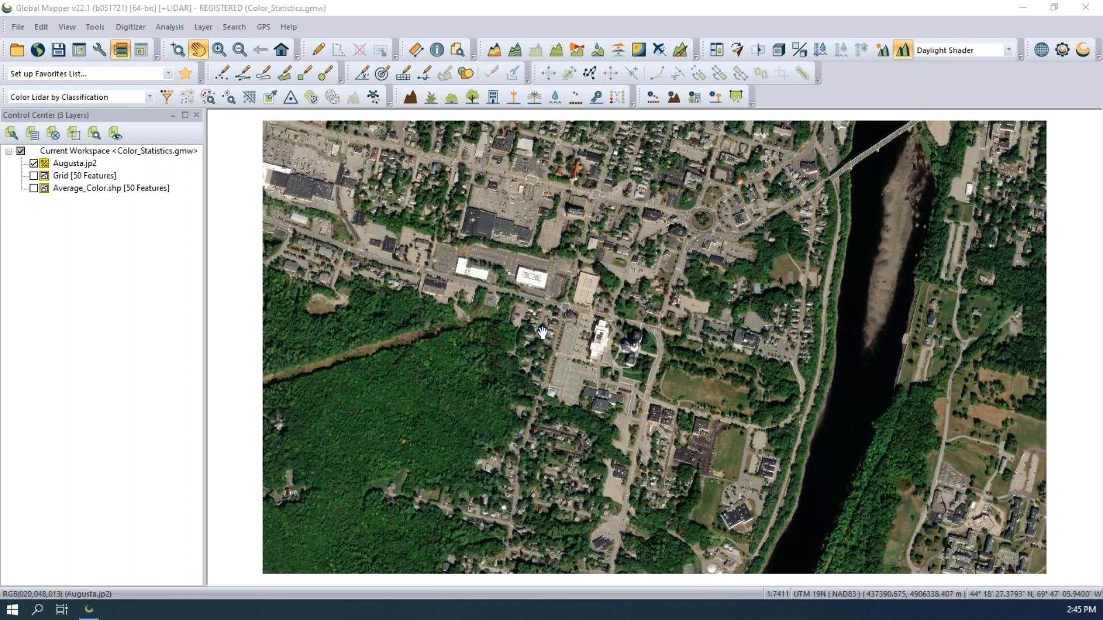
Inspect the band values of a single dark green pixel in Augusta.jp2 at close range, then return to the full extent
scroll(541, 332, up, 2)
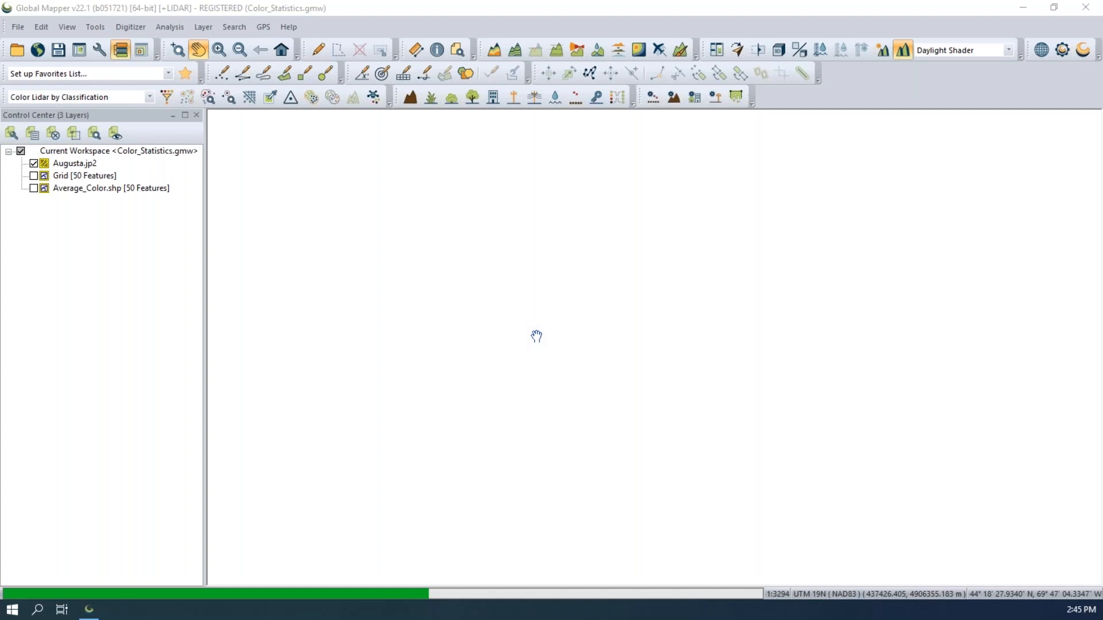
scroll(547, 342, up, 4)
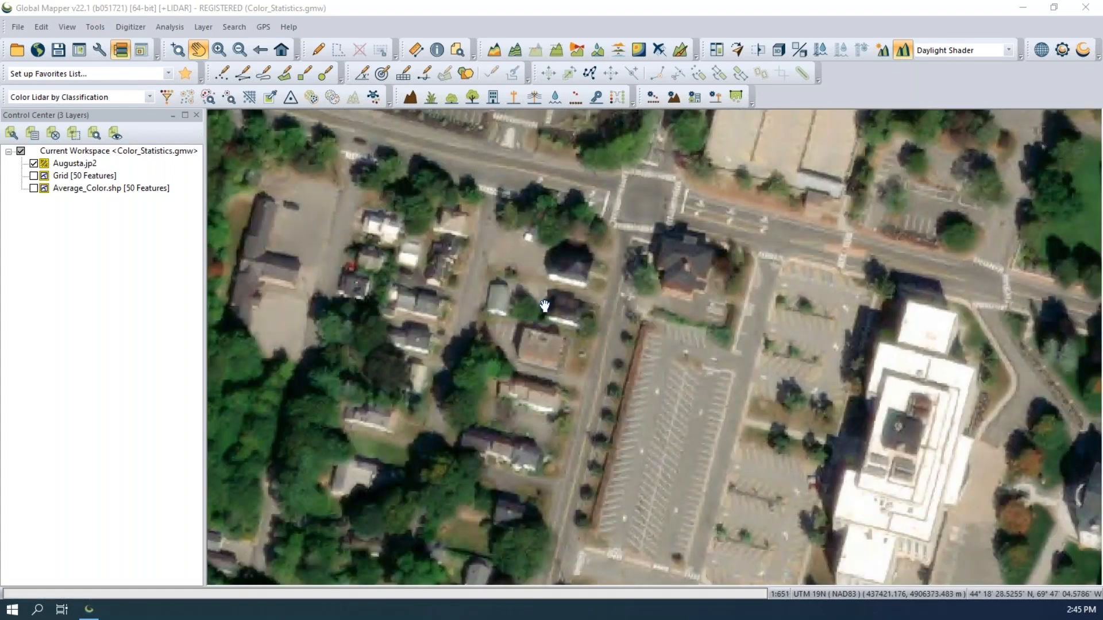
scroll(544, 306, up, 5)
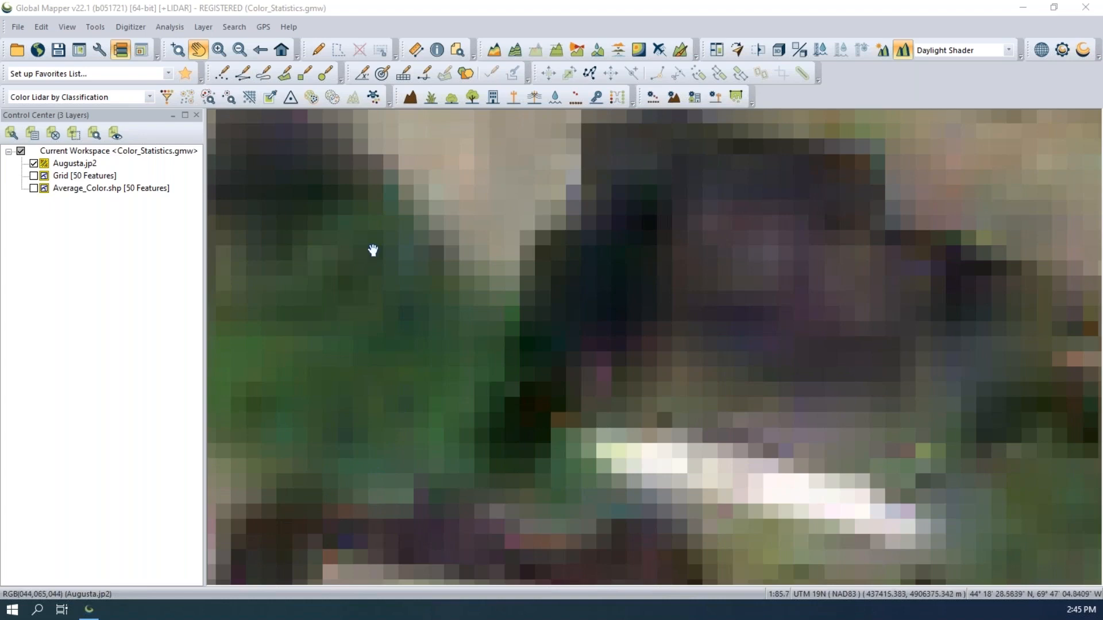
scroll(396, 281, up, 2)
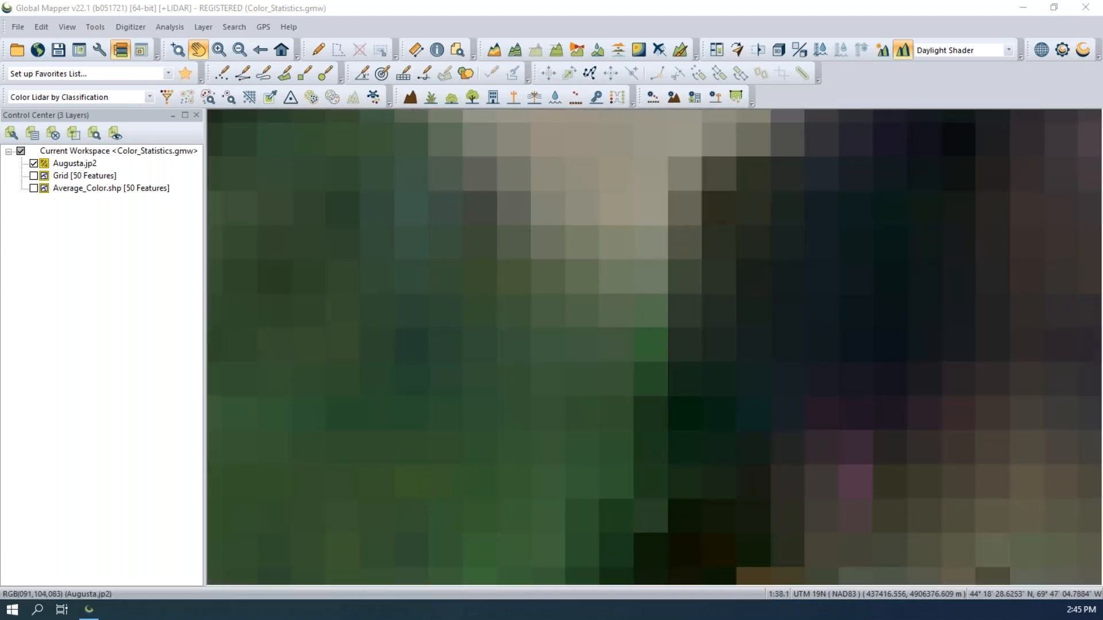
click(437, 50)
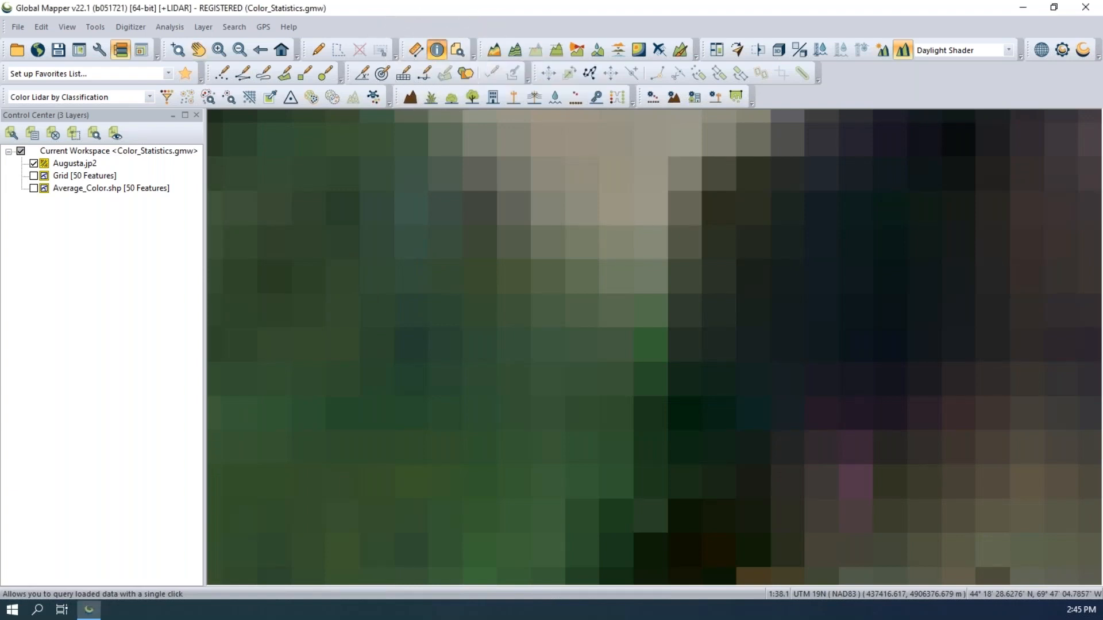
click(377, 242)
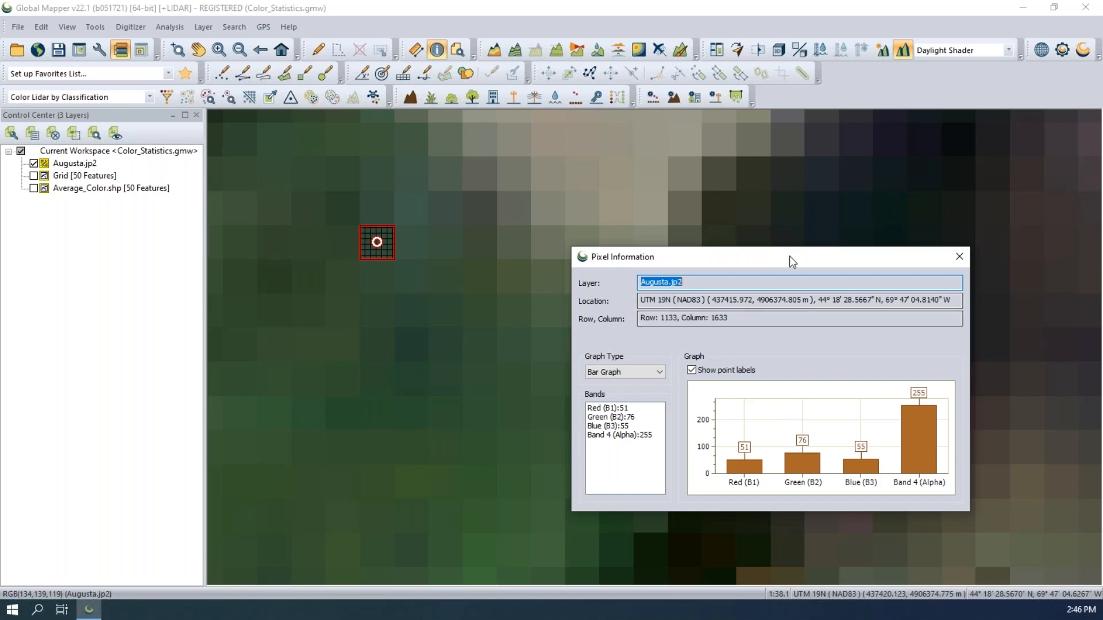
click(959, 257)
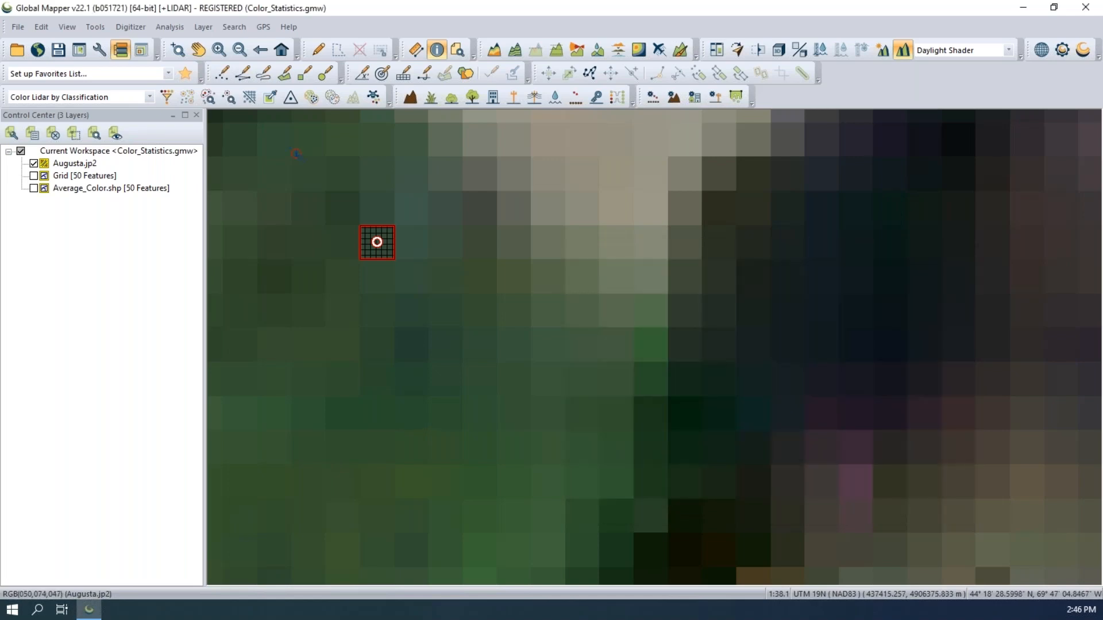
click(282, 51)
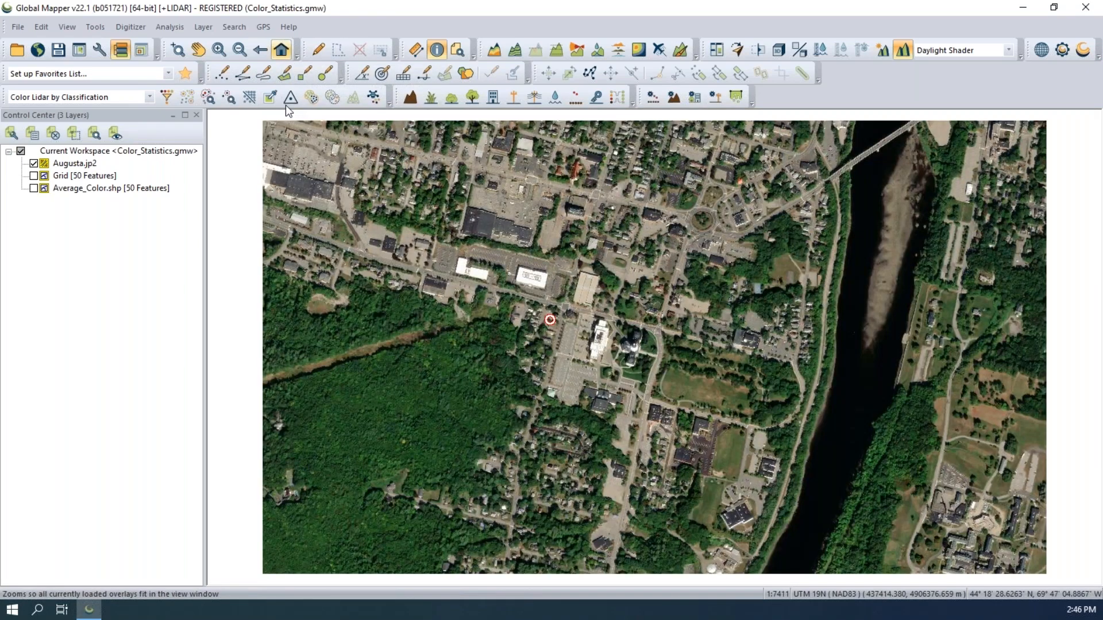
Check the pixel width and pixel height in the Augusta.jp2 layer's metadata and view its red band histogram
click(86, 166)
right_click(86, 165)
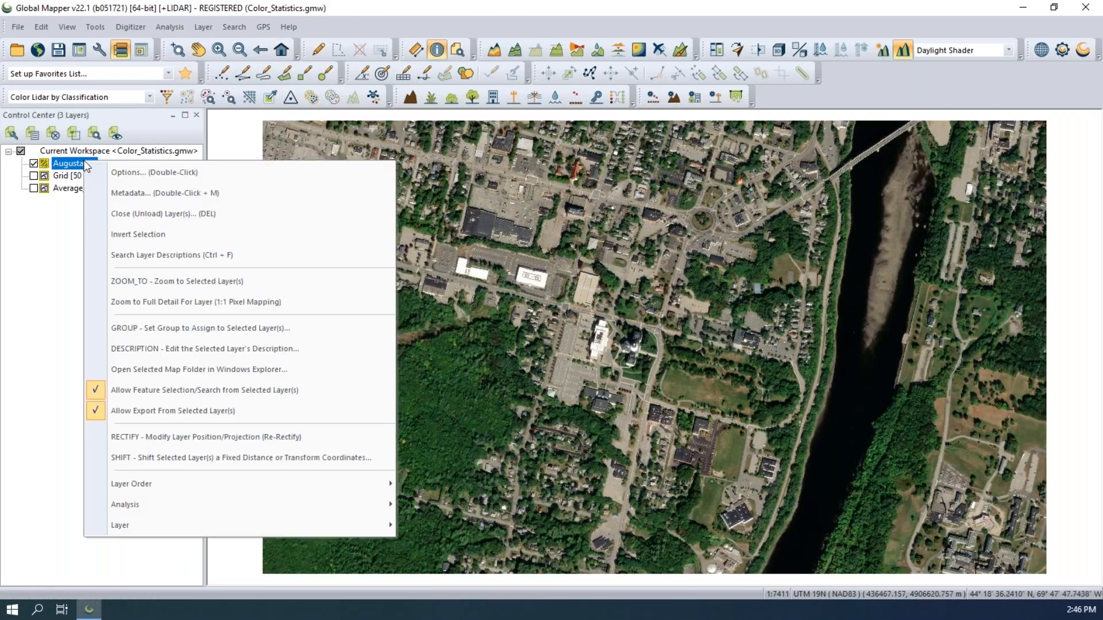
click(107, 193)
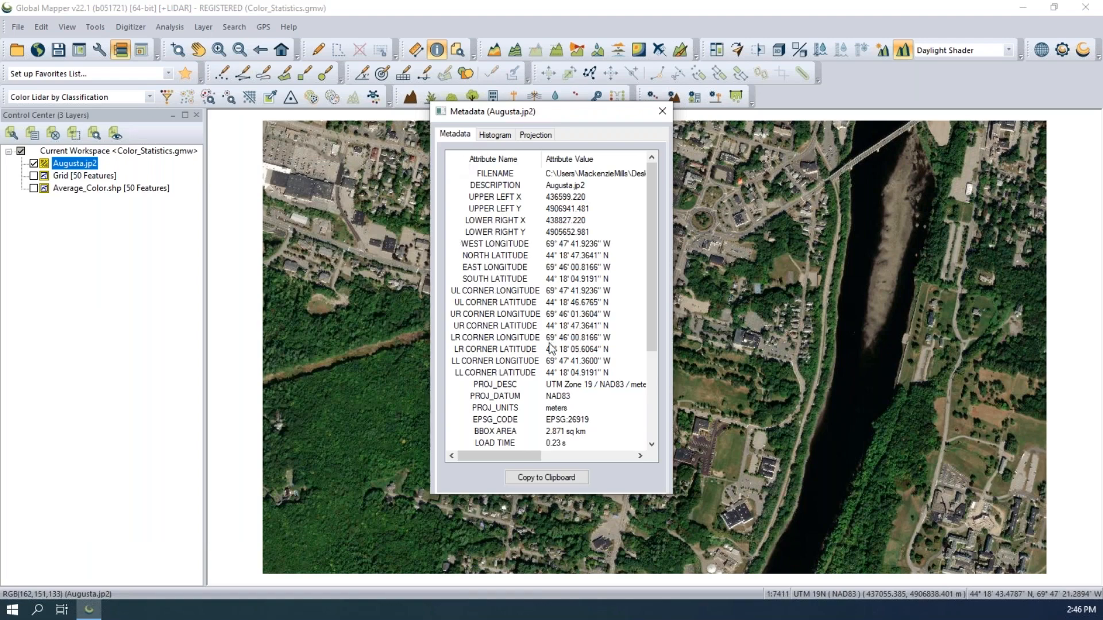
scroll(550, 347, down, 1)
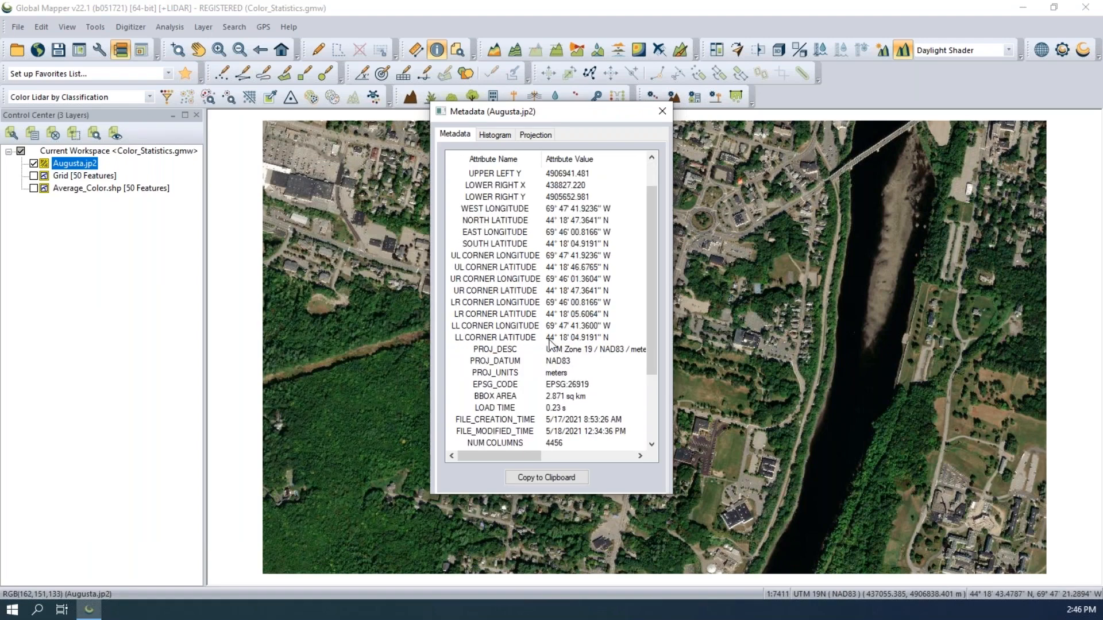
scroll(550, 341, down, 2)
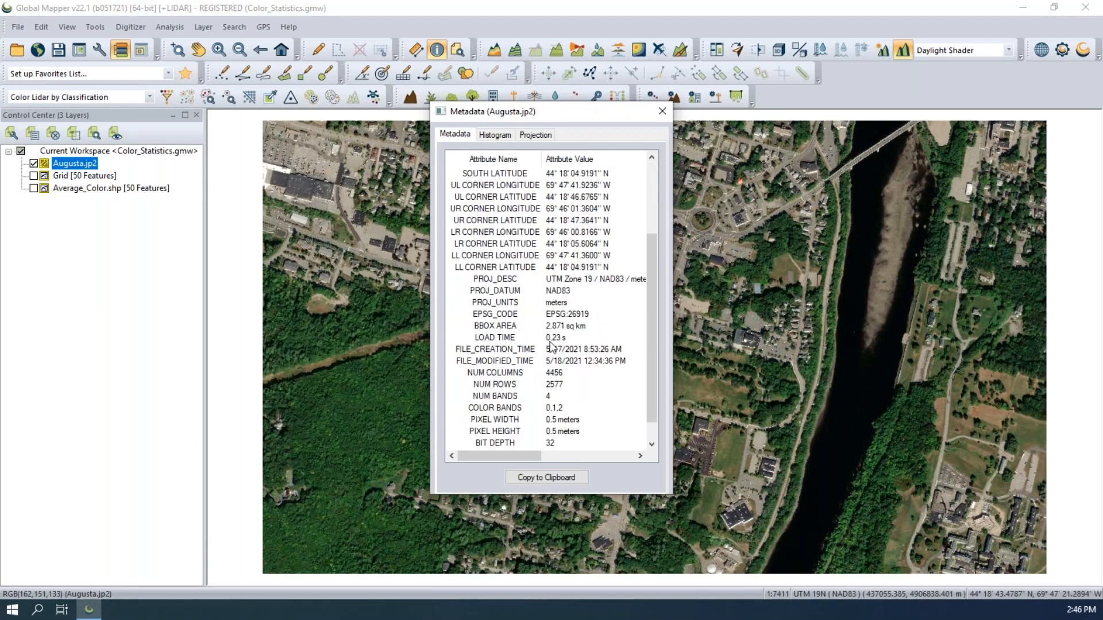
click(523, 419)
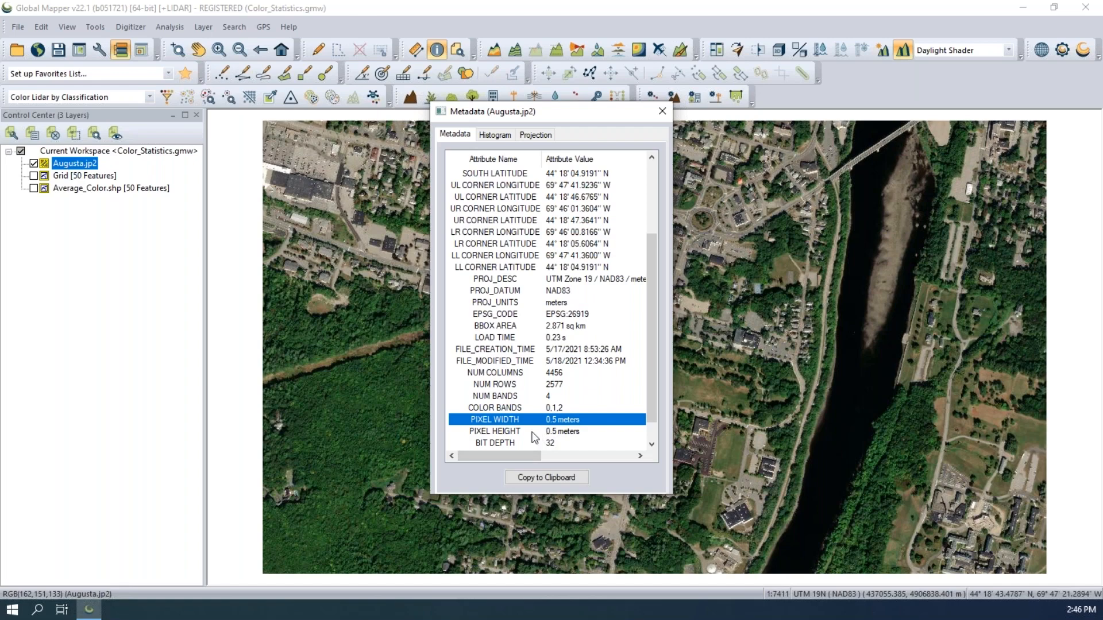
click(534, 434)
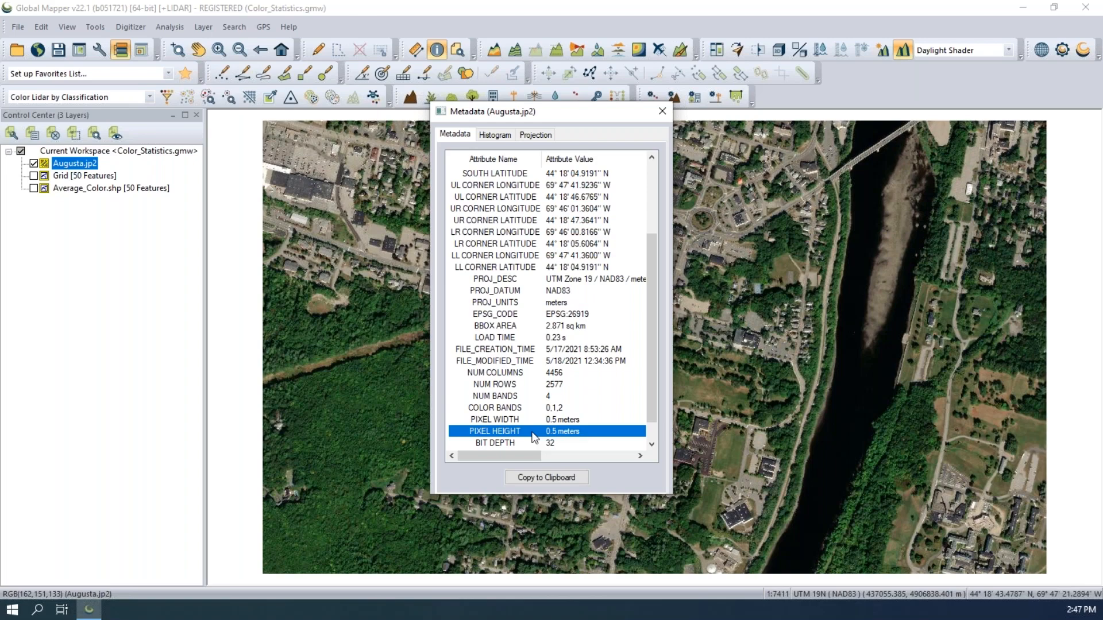
click(498, 141)
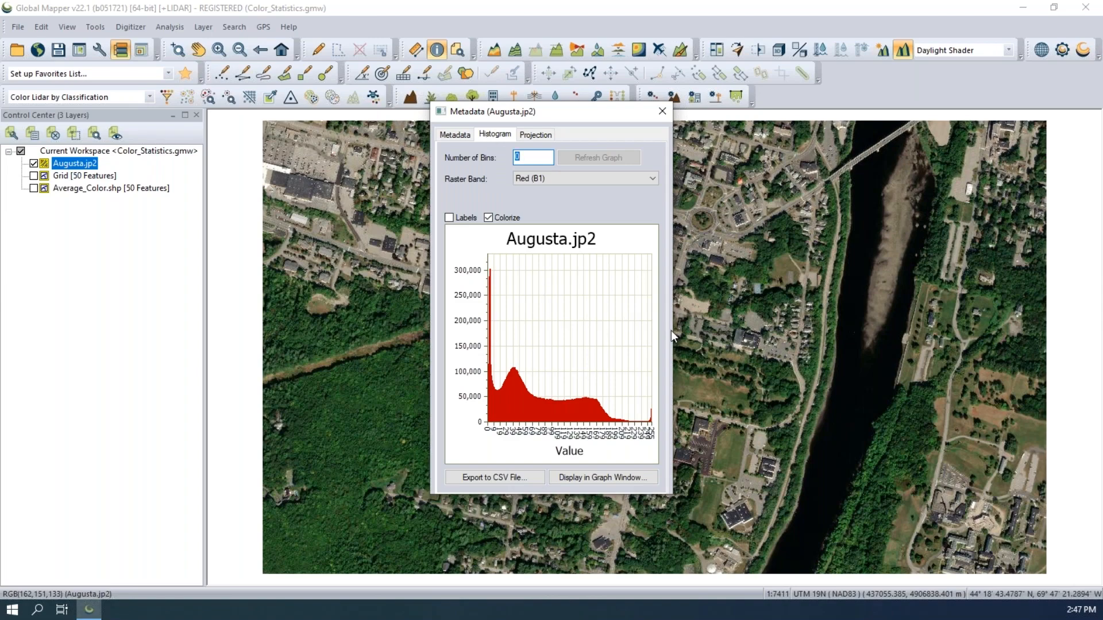
Widen the Augusta.jp2 histogram display and examine the Green (B2) and Blue (B3) band histograms before closing the metadata
drag(674, 332, 807, 333)
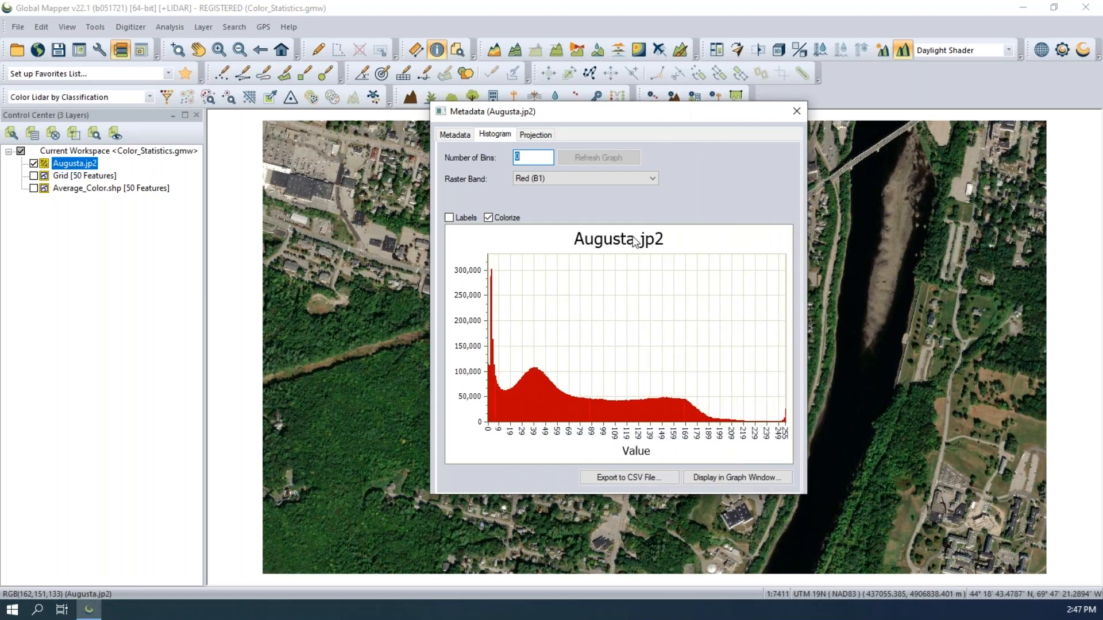
click(555, 181)
key(Down)
key(Return)
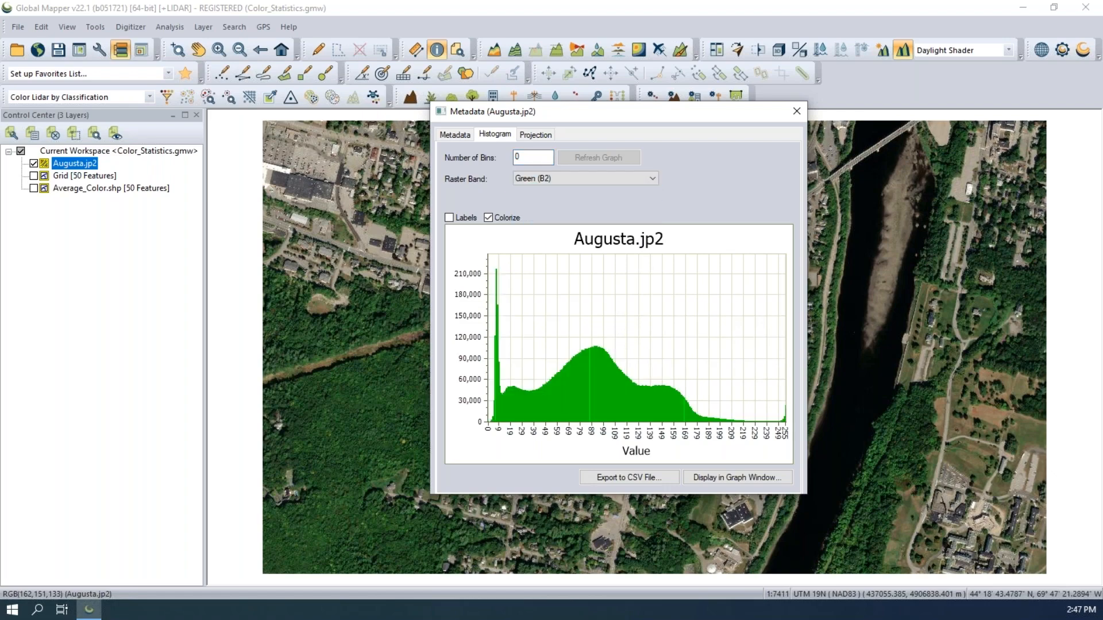
click(572, 183)
click(601, 207)
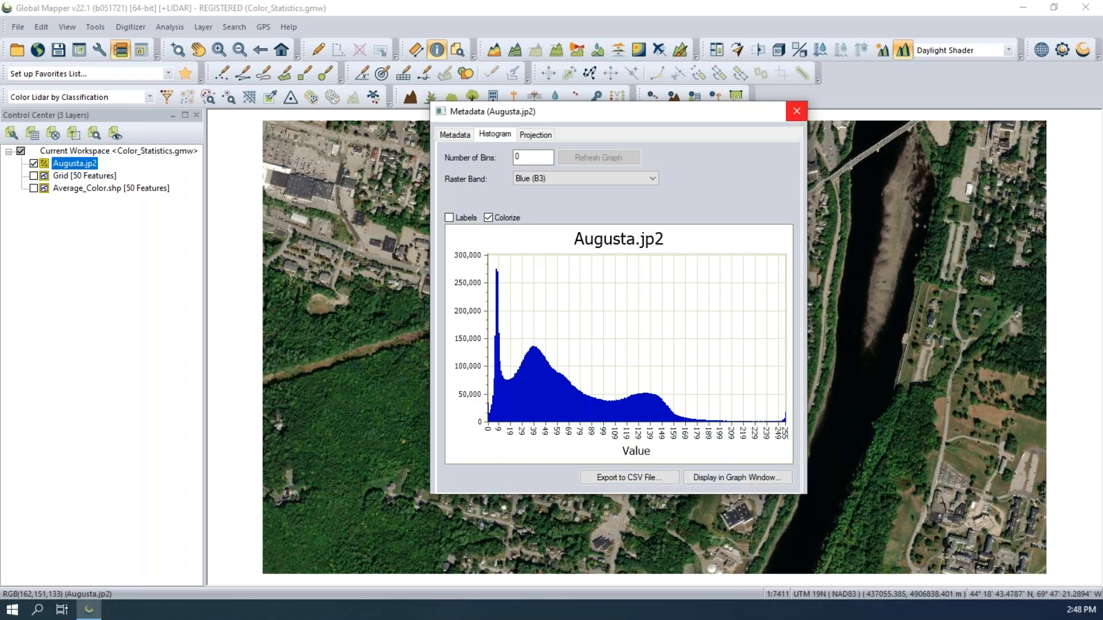
click(796, 112)
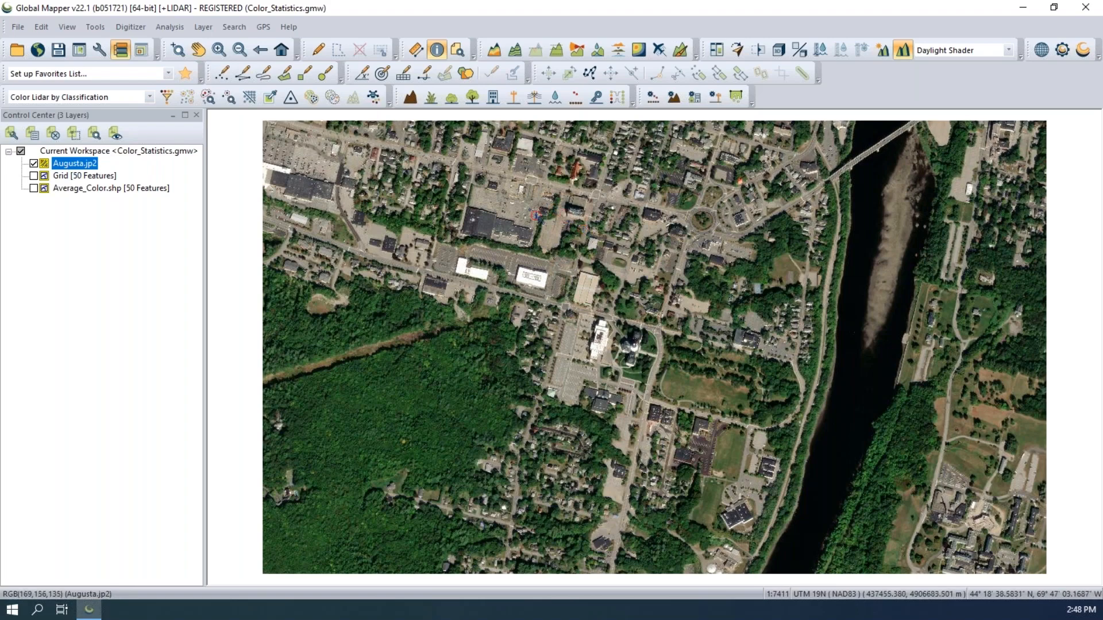
Show the Grid layer without the Augusta.jp2 imagery and select all of the grid's features for digitizing
click(34, 177)
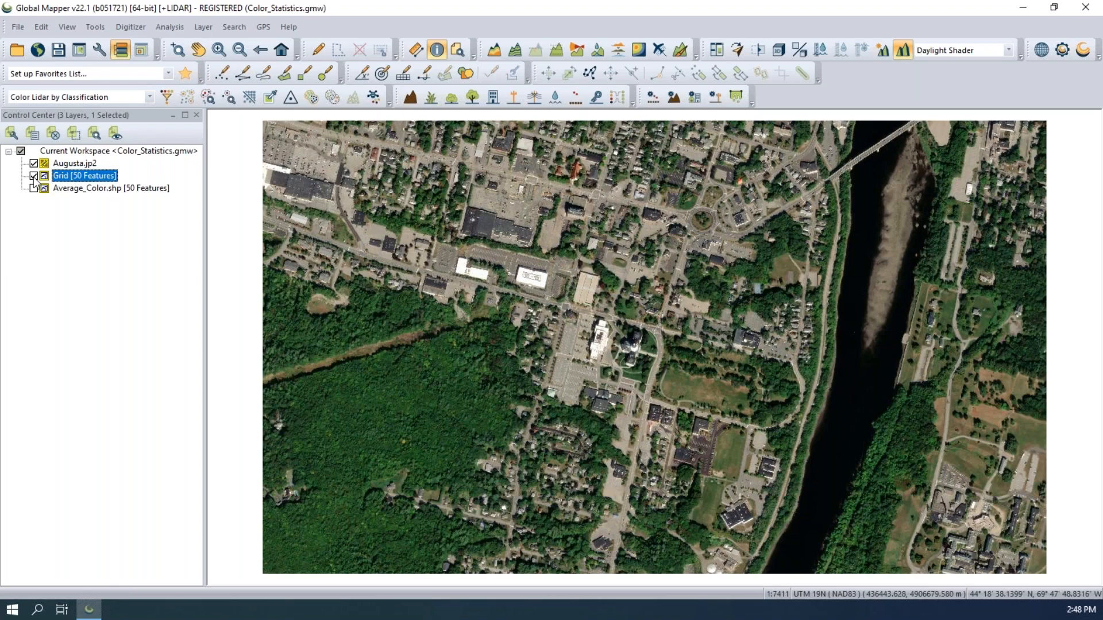
click(34, 164)
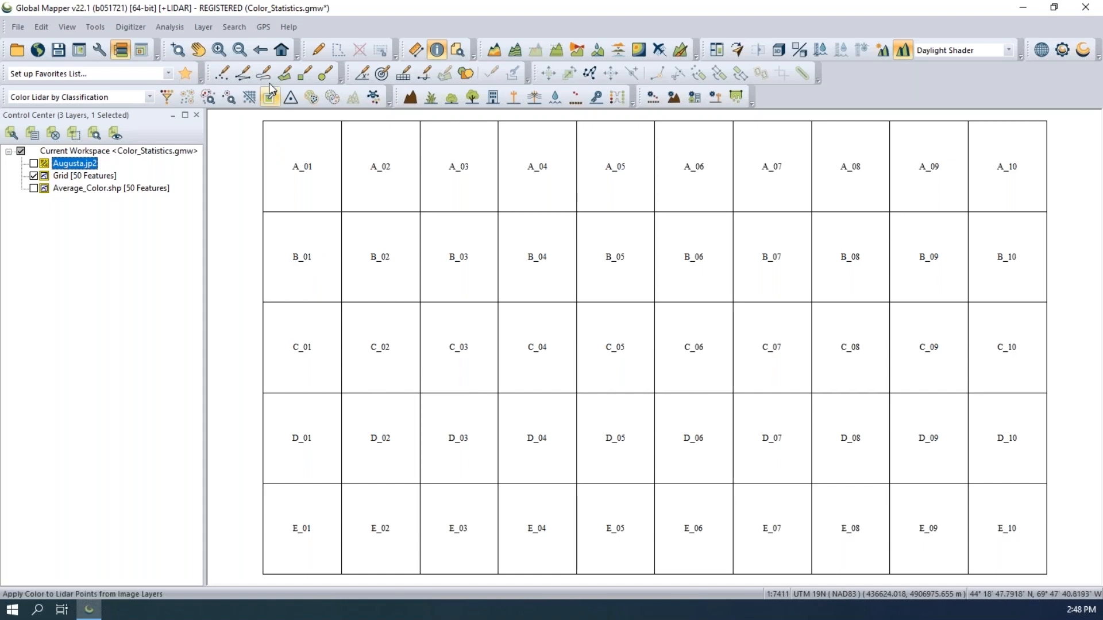
click(318, 50)
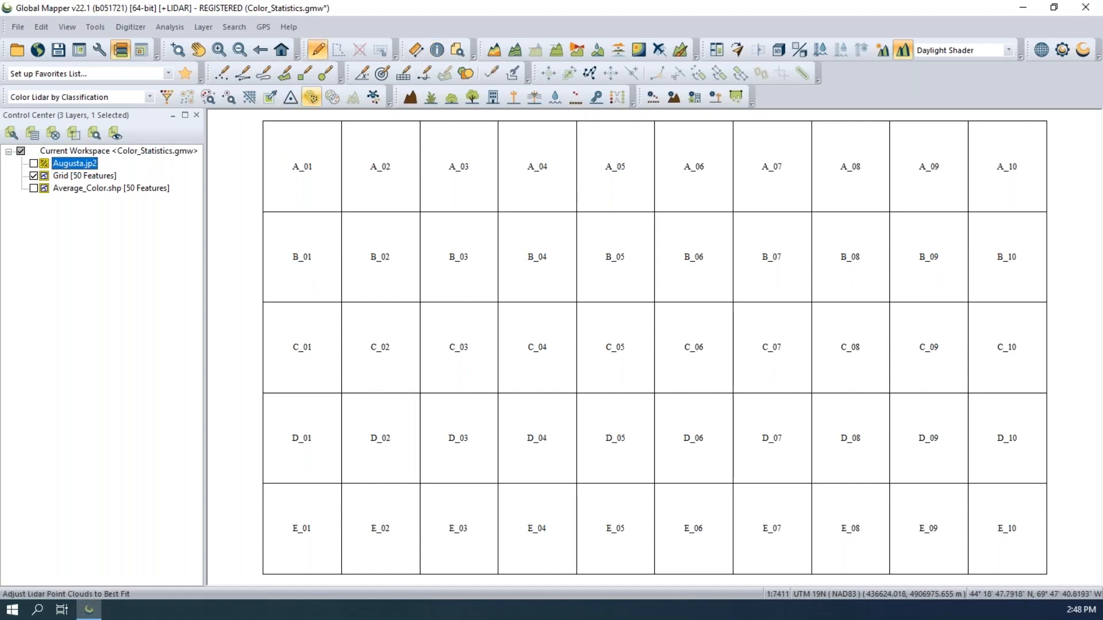
click(315, 190)
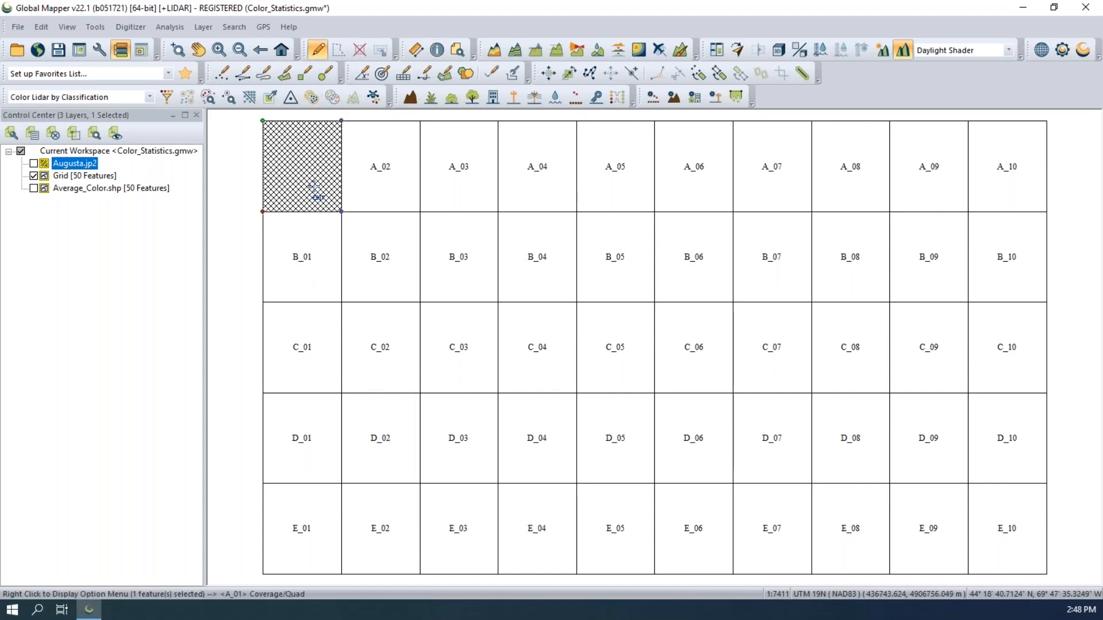
click(59, 178)
right_click(60, 183)
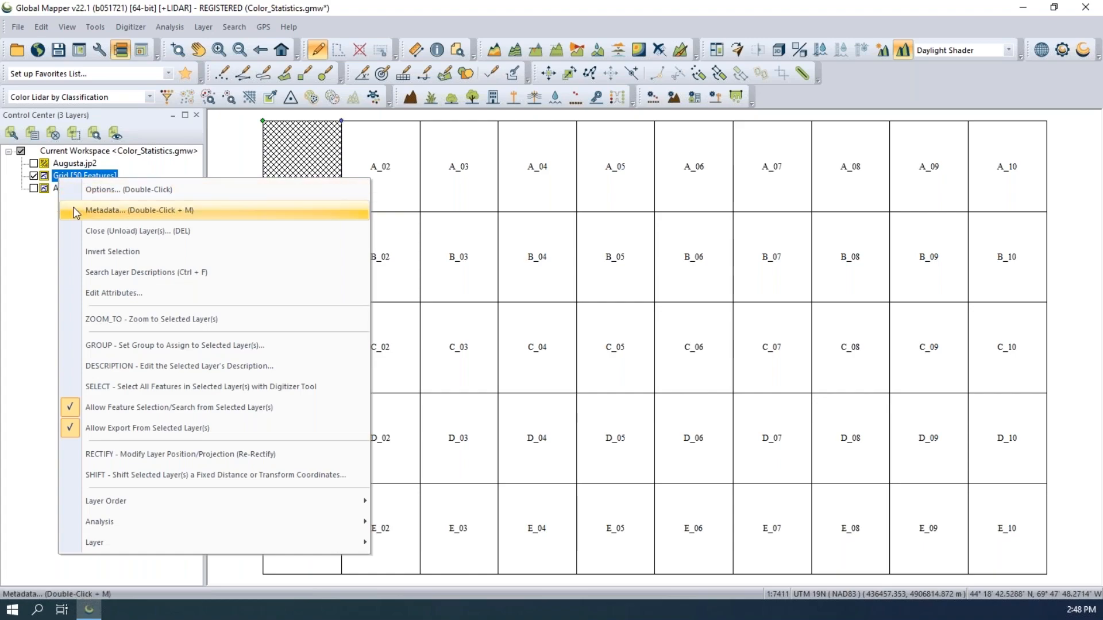
click(127, 385)
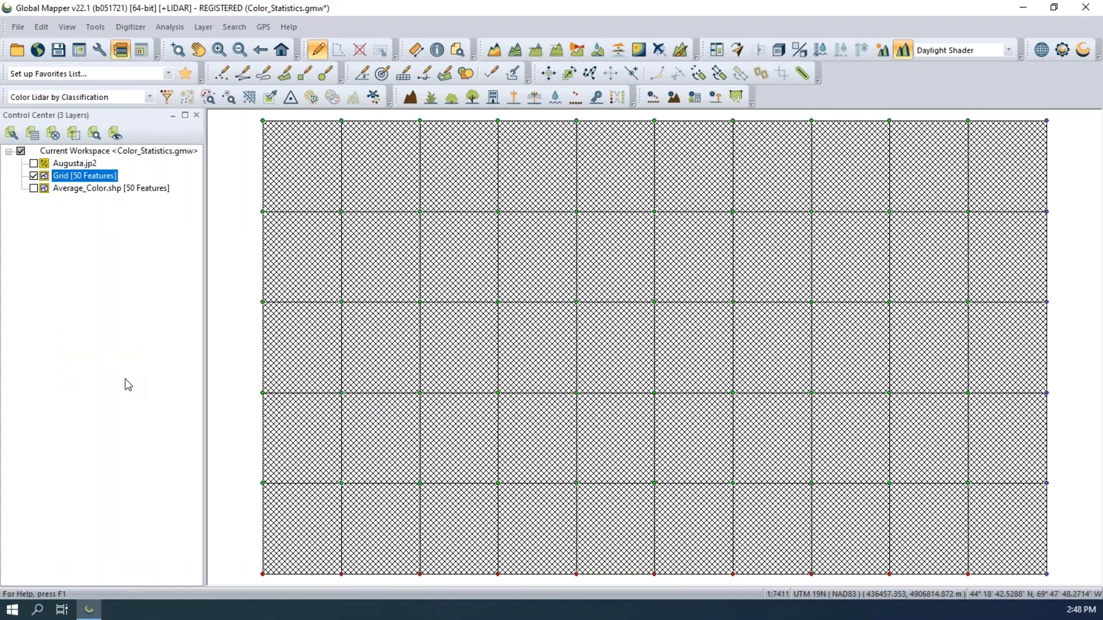
Show Augusta.jp2 again and calculate color statistics in the selected grid areas with a color similarity of 10
click(33, 164)
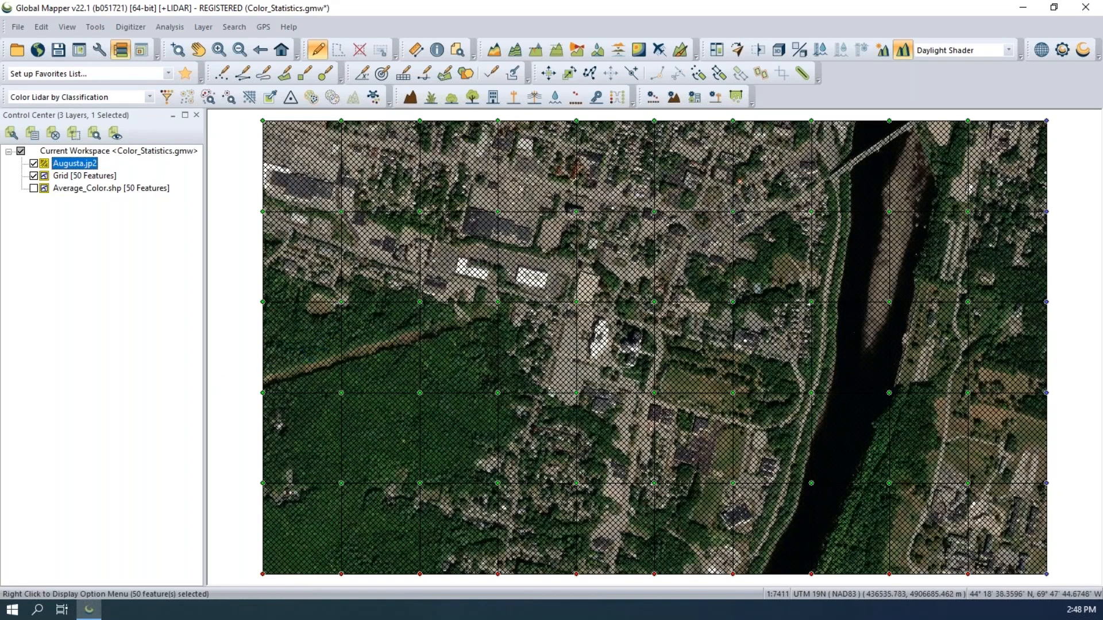
click(130, 27)
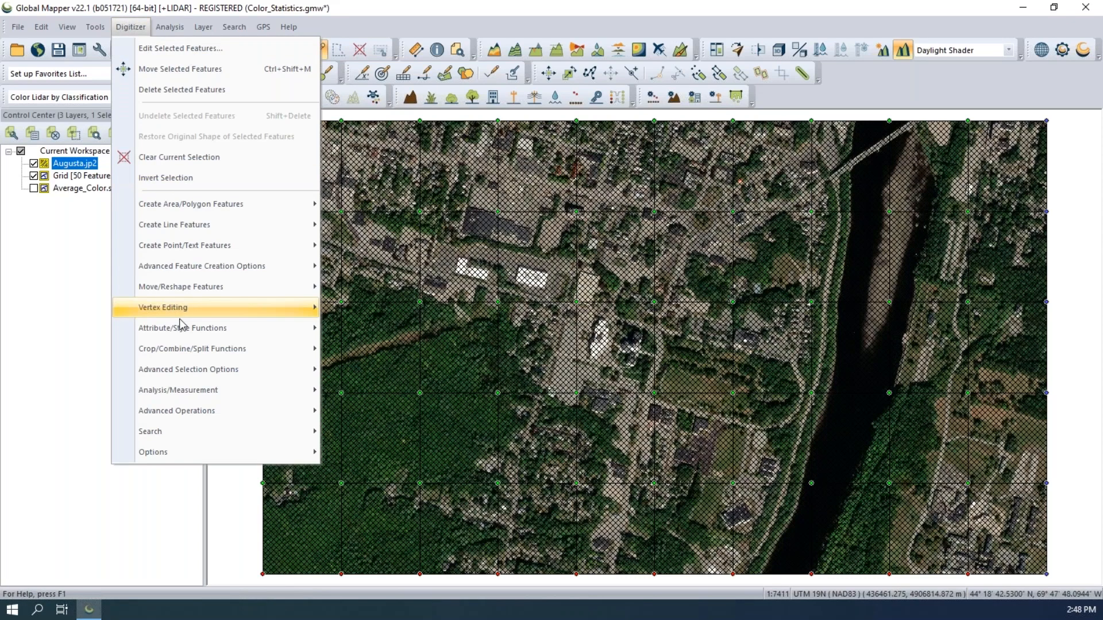
mouse_move(195, 392)
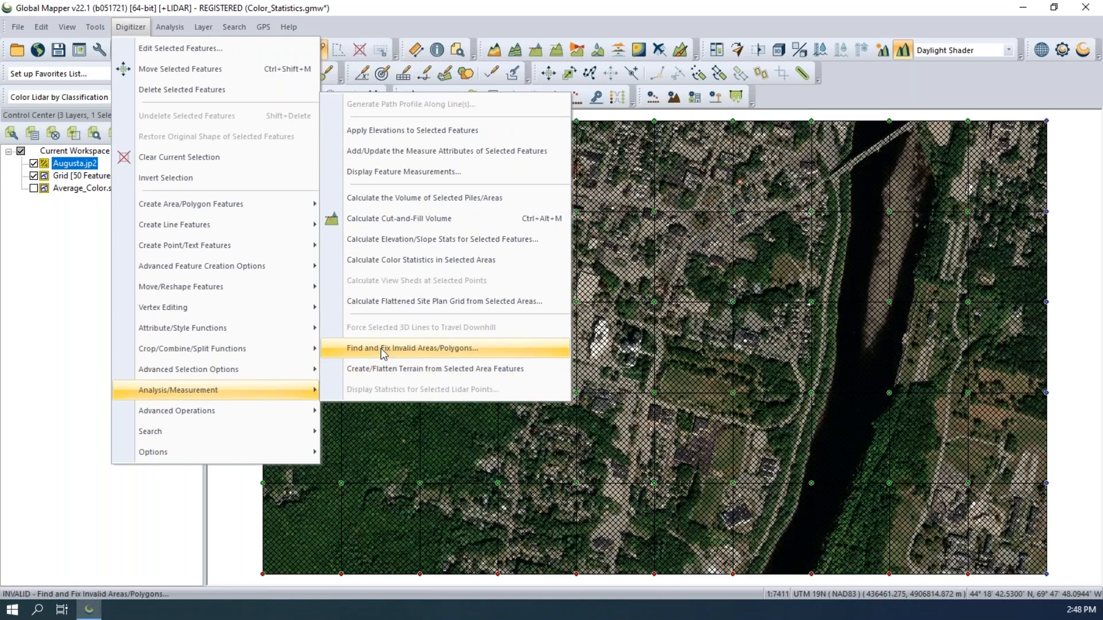
click(518, 263)
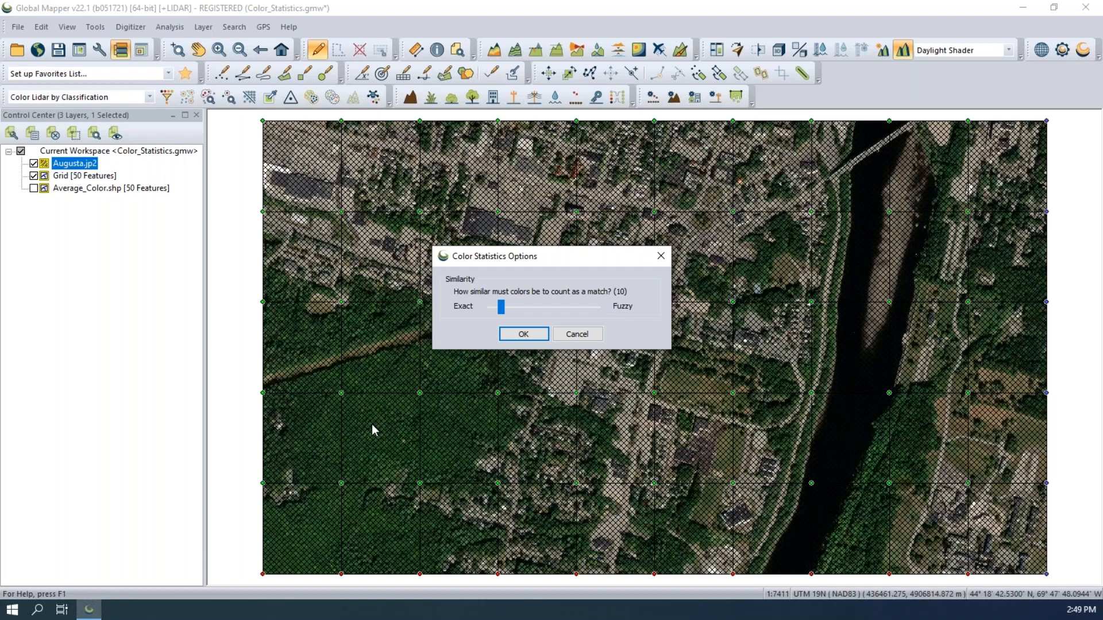
click(523, 335)
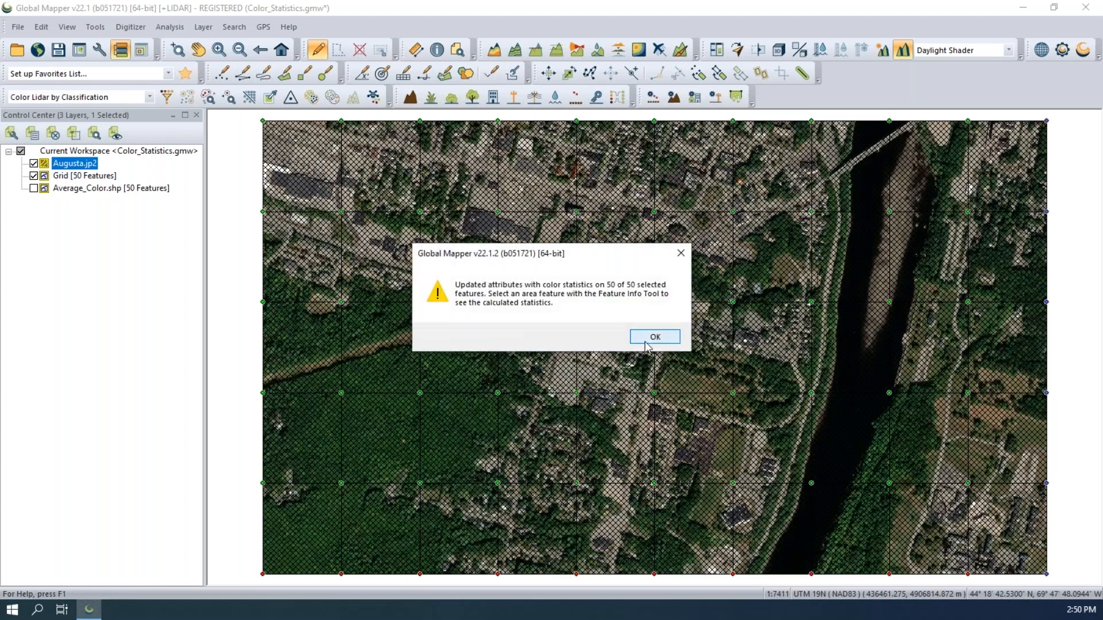
click(646, 341)
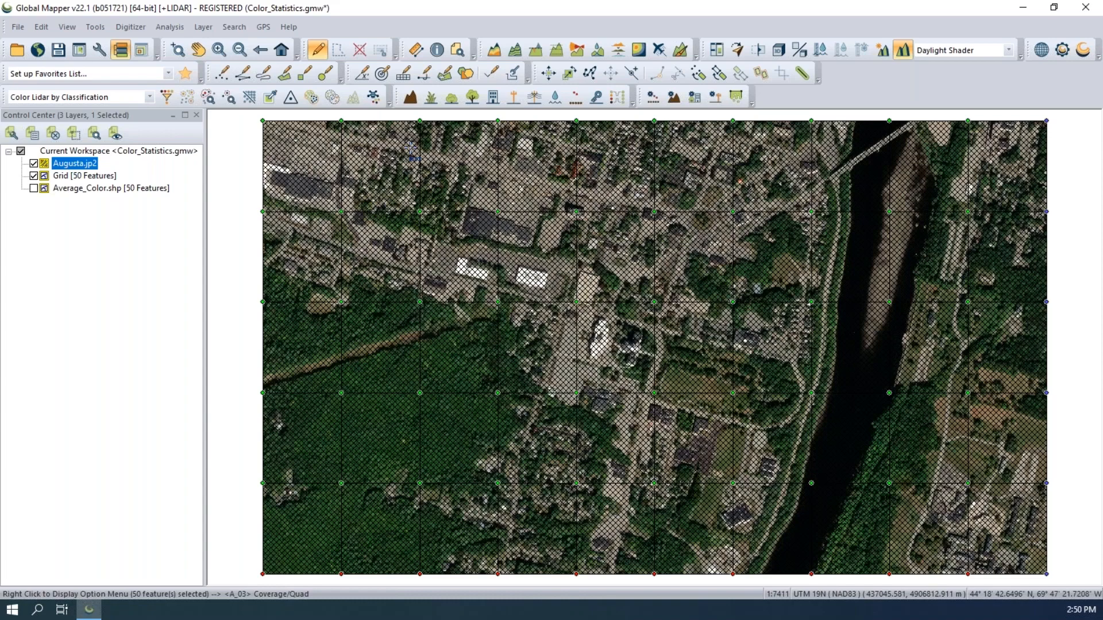
Clear the selection and inspect the color statistics attributes of grid cell C_02 with the Feature Info tool
click(360, 51)
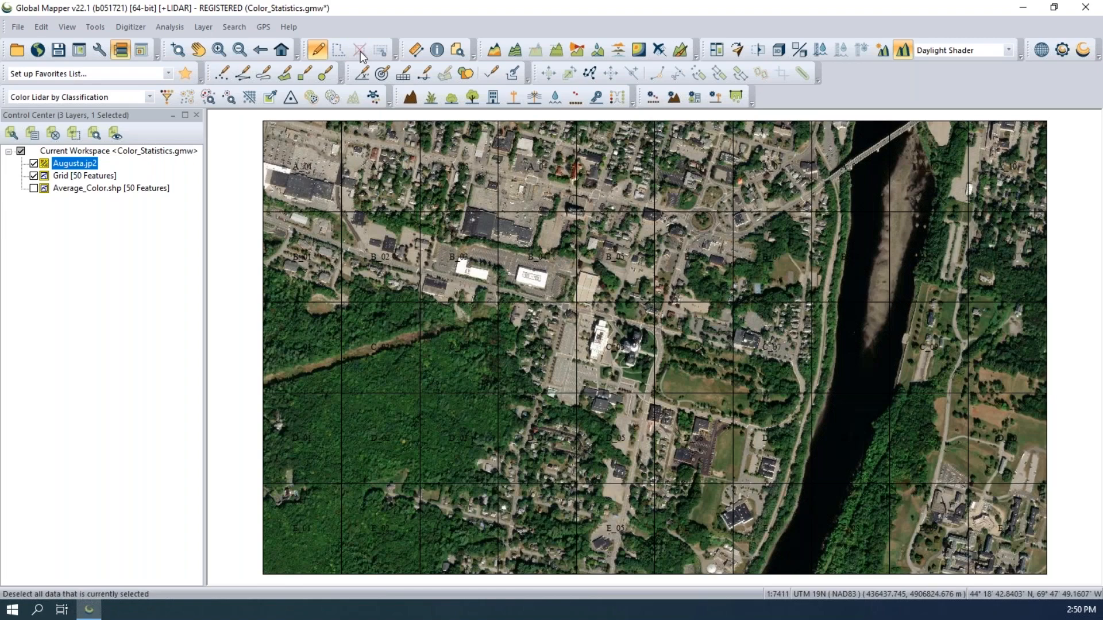
click(439, 53)
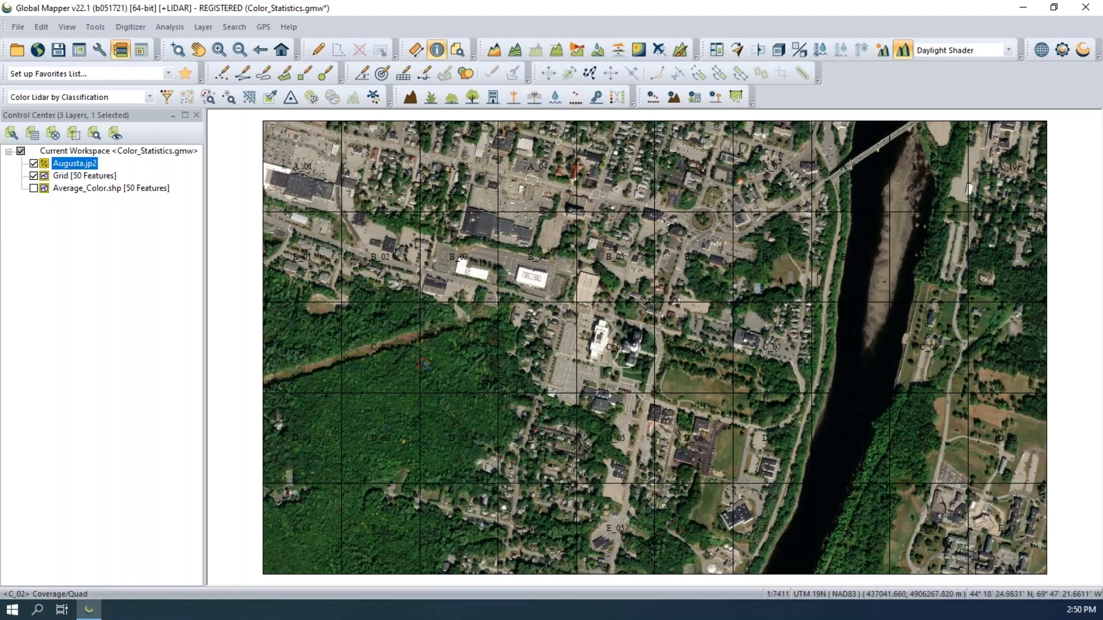
click(382, 359)
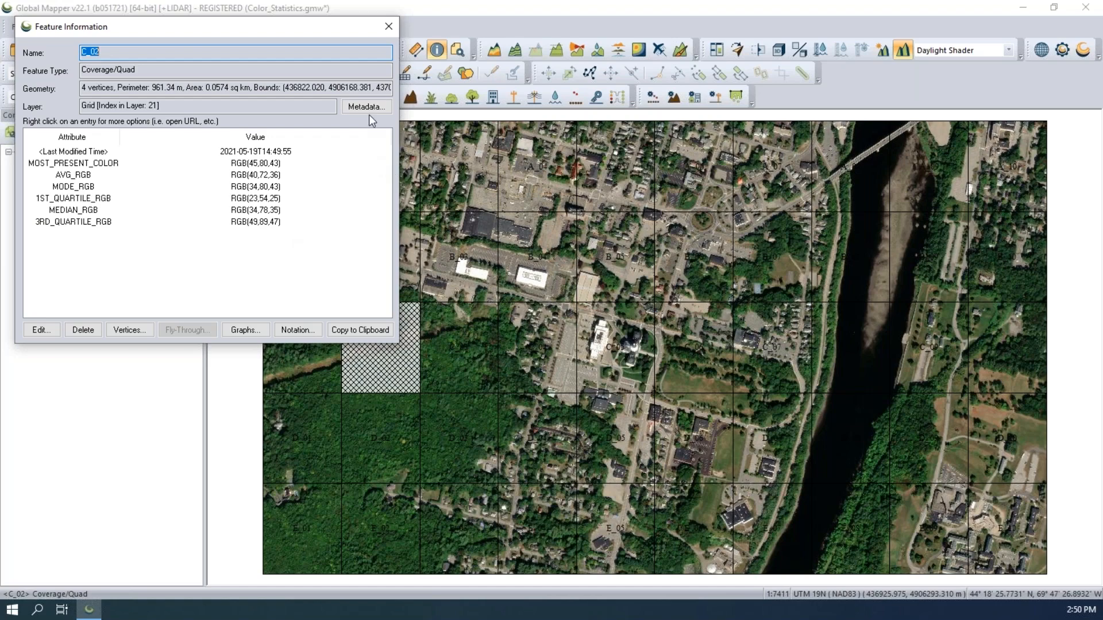
click(390, 27)
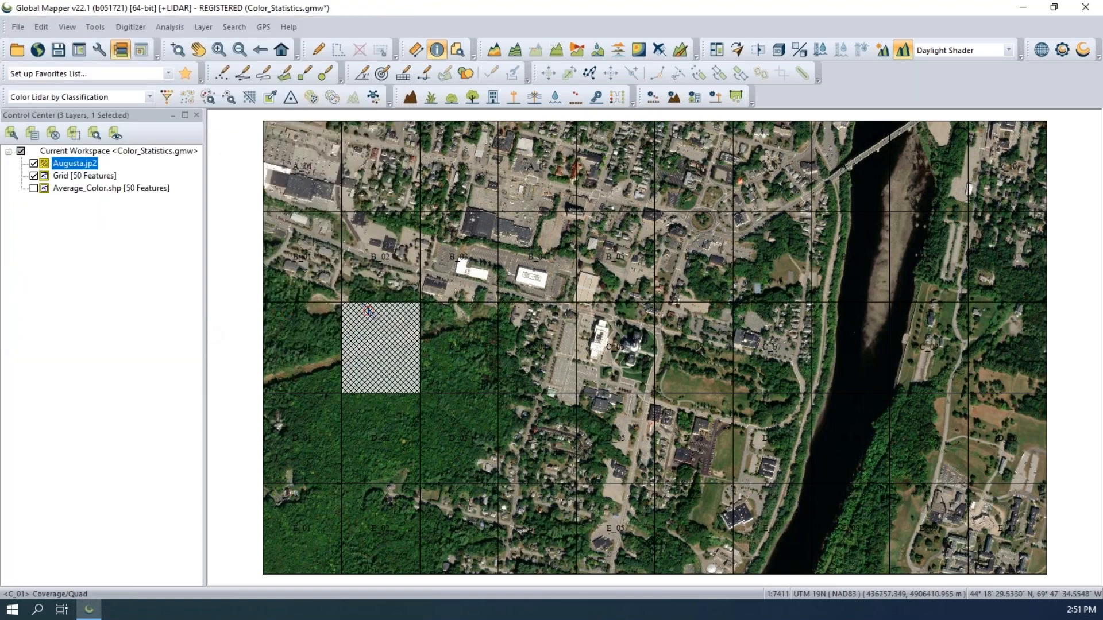
Hide the Grid layer and show the Average_Color.shp layer
click(34, 176)
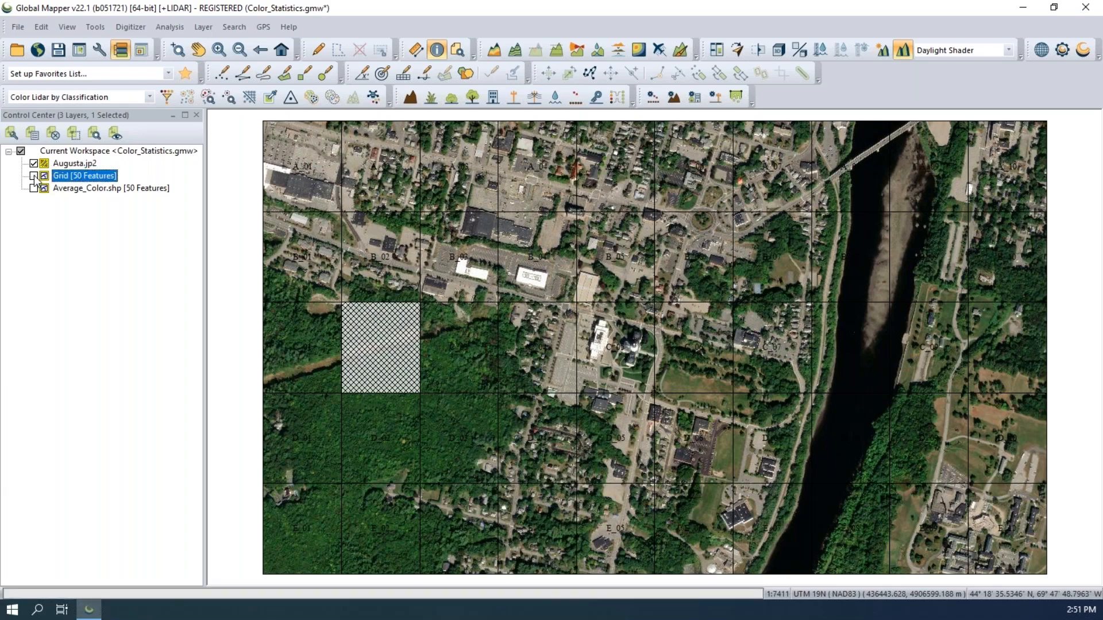
click(34, 188)
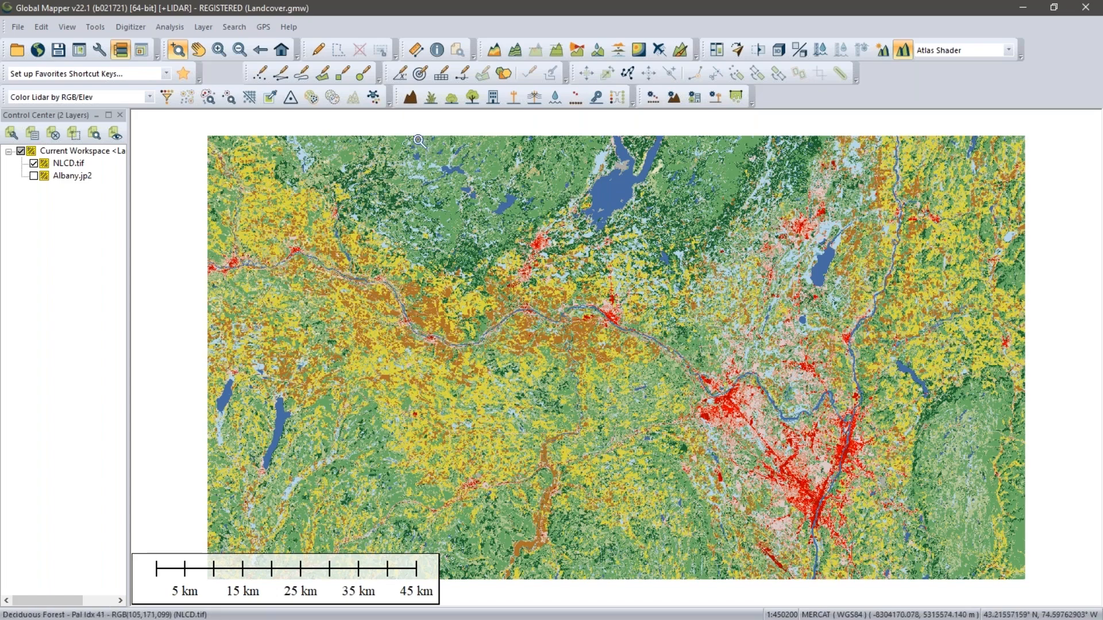
Set the map legend type to Display Legend Based on Color Palette in the configuration's display options
click(100, 50)
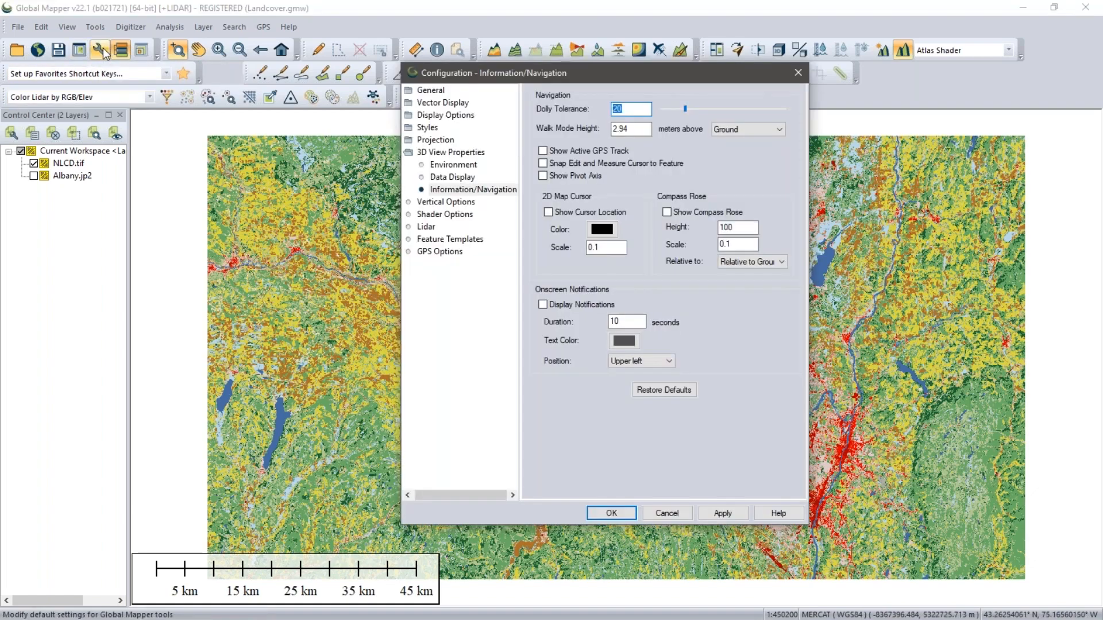
drag(618, 71, 502, 66)
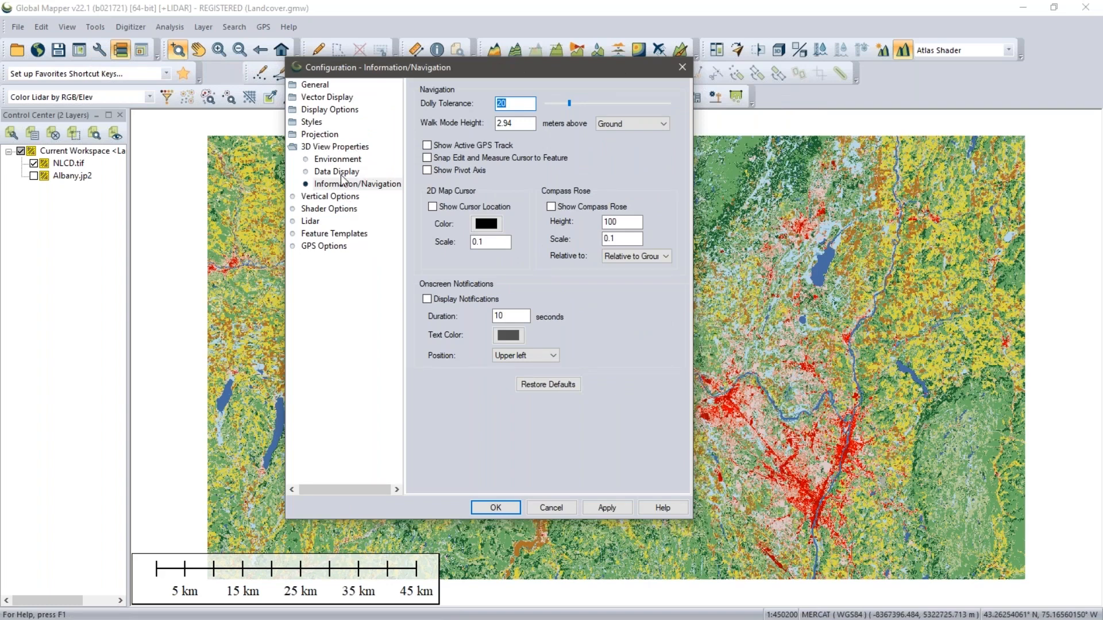
click(330, 109)
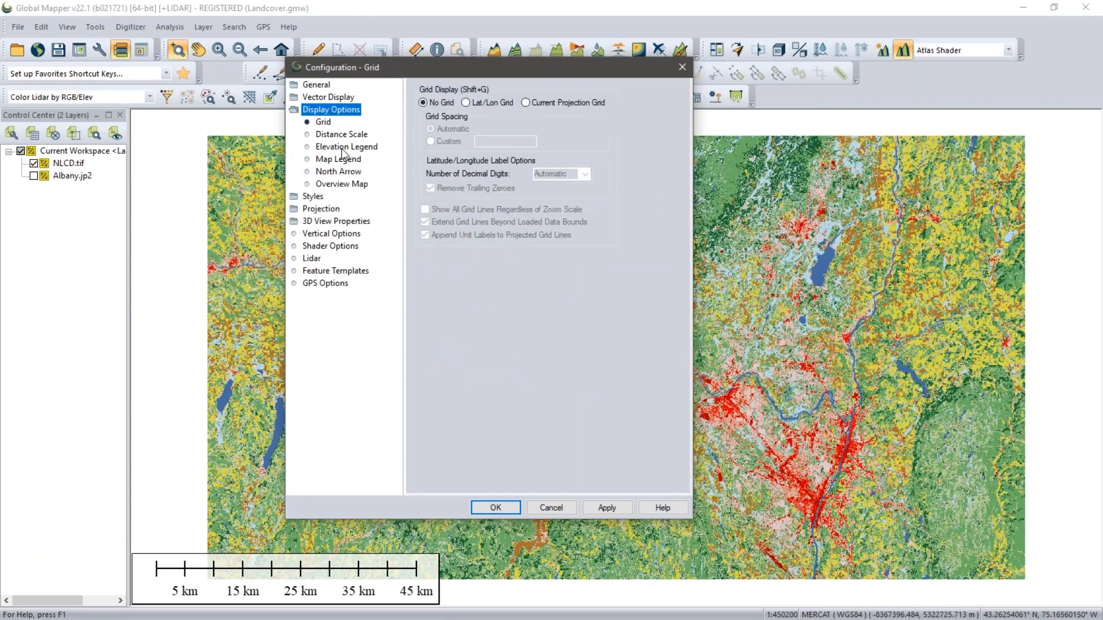
click(340, 161)
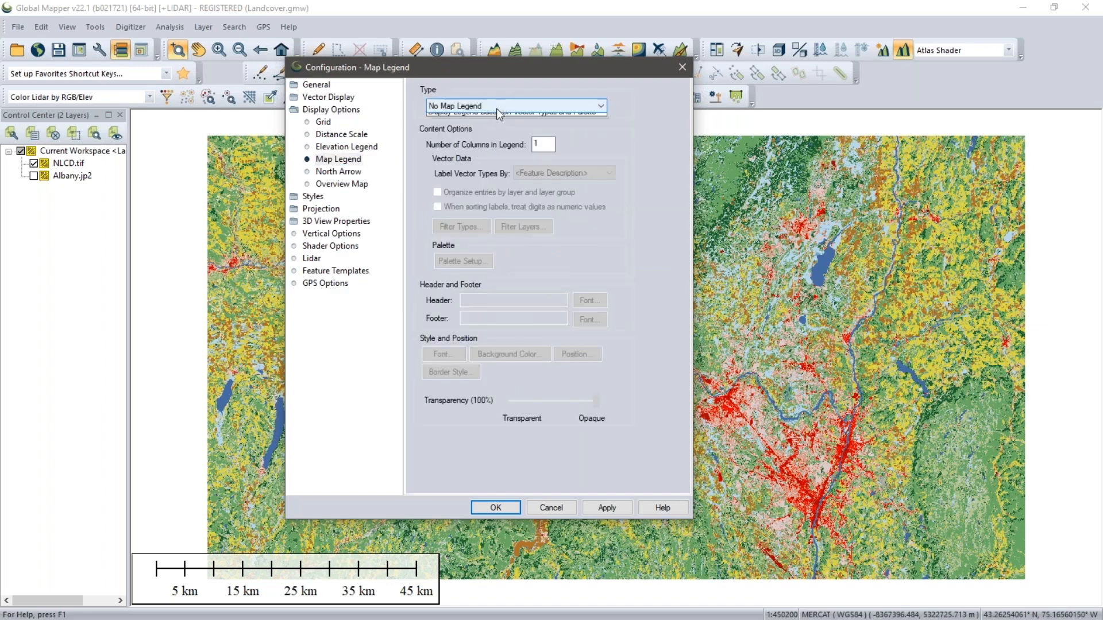
click(497, 108)
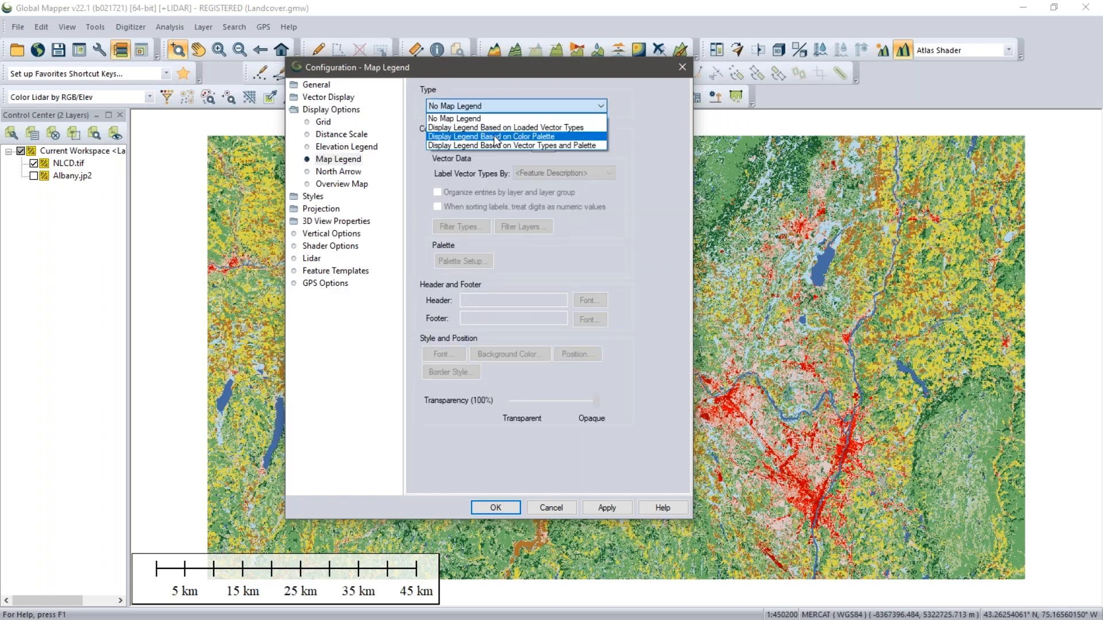
click(496, 138)
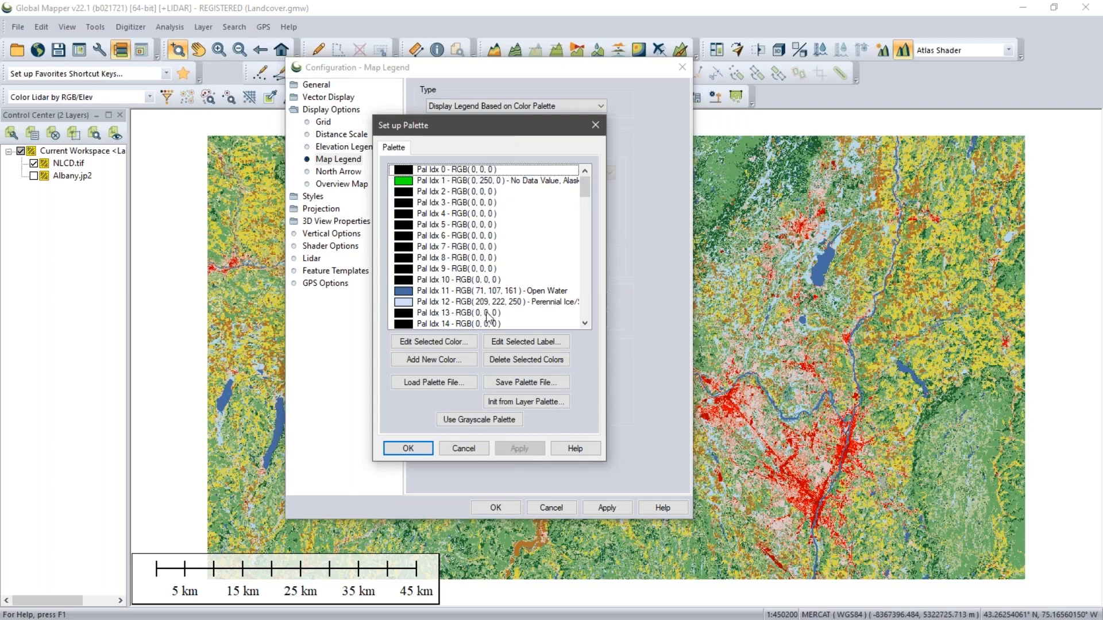
Load the NLCD_Legend.pal palette file from the Landcover data folder and apply it to the map legend
click(437, 381)
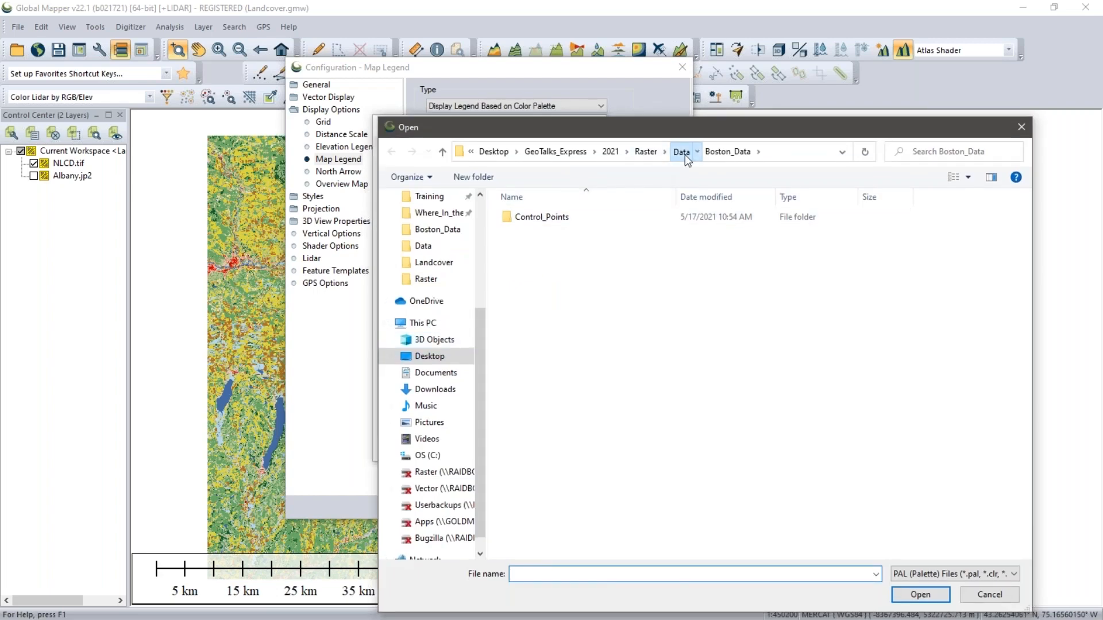
click(683, 152)
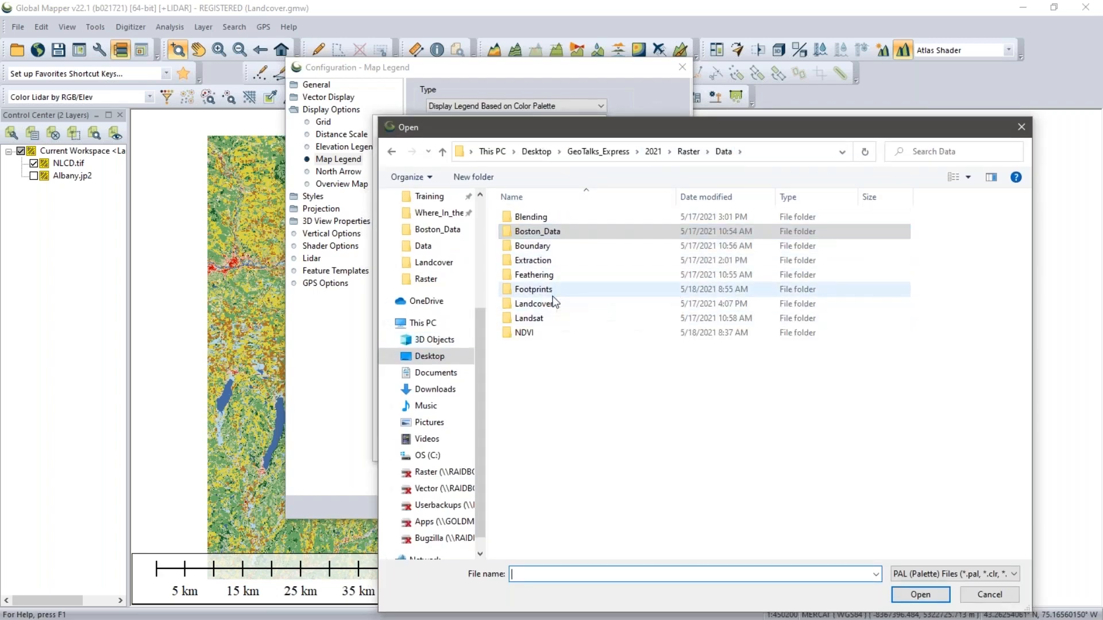
double_click(553, 304)
click(553, 249)
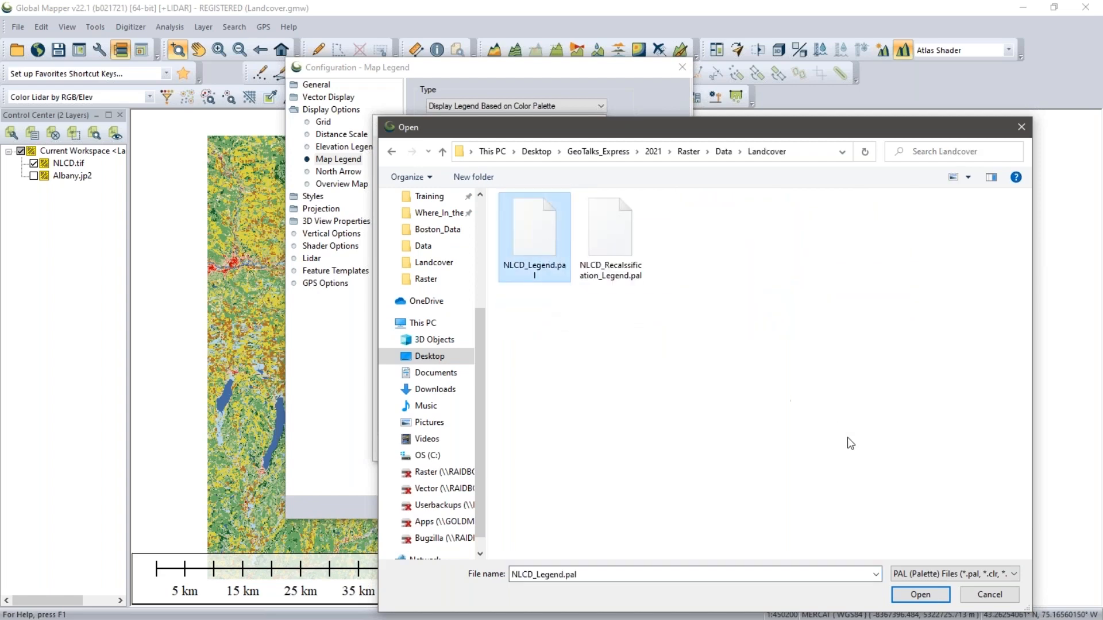
click(919, 595)
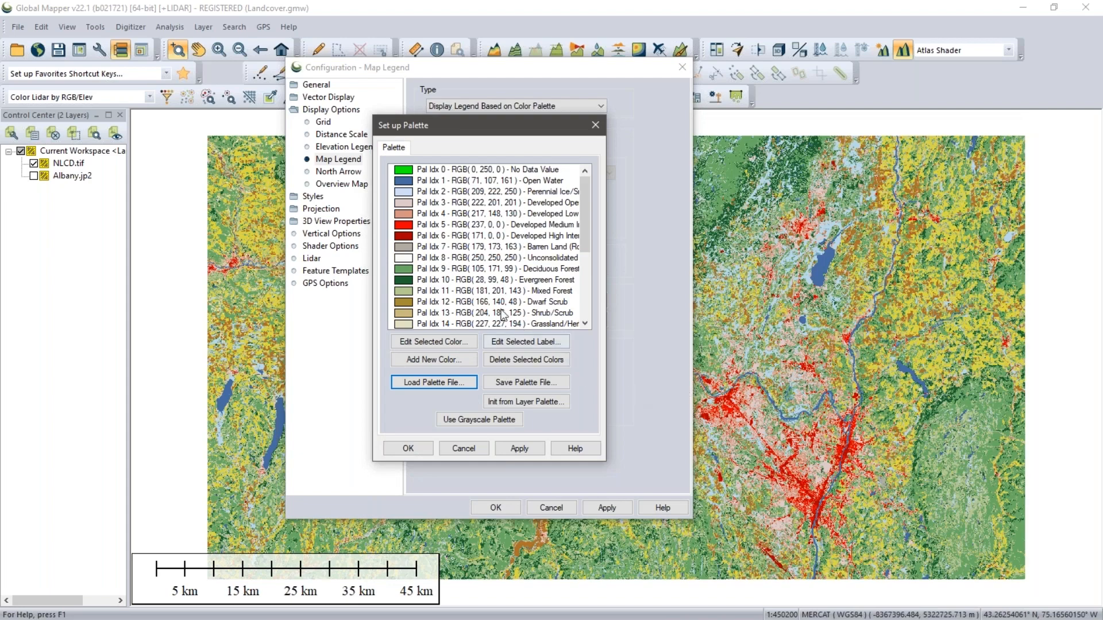
click(420, 451)
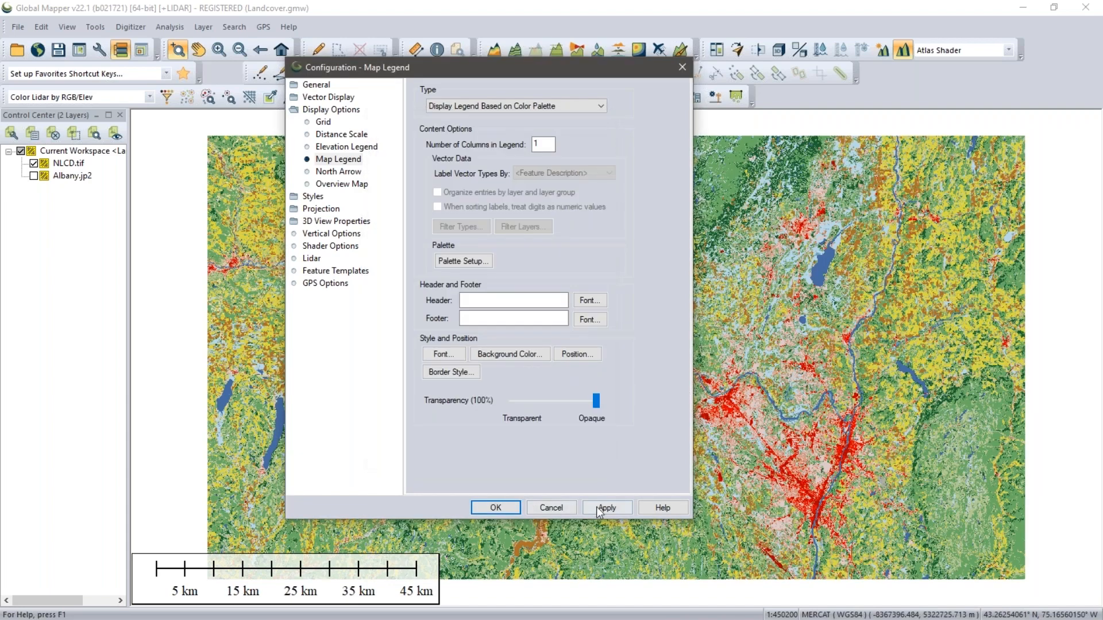
click(607, 508)
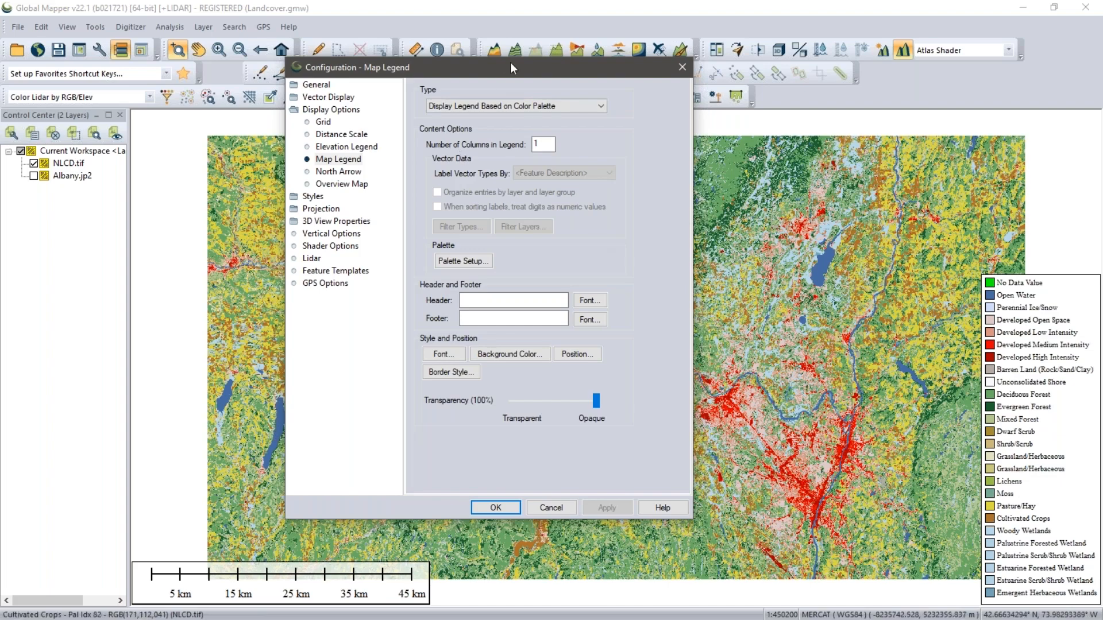
Turn off the map legend by setting its type to No Map Legend and apply the configuration
click(519, 103)
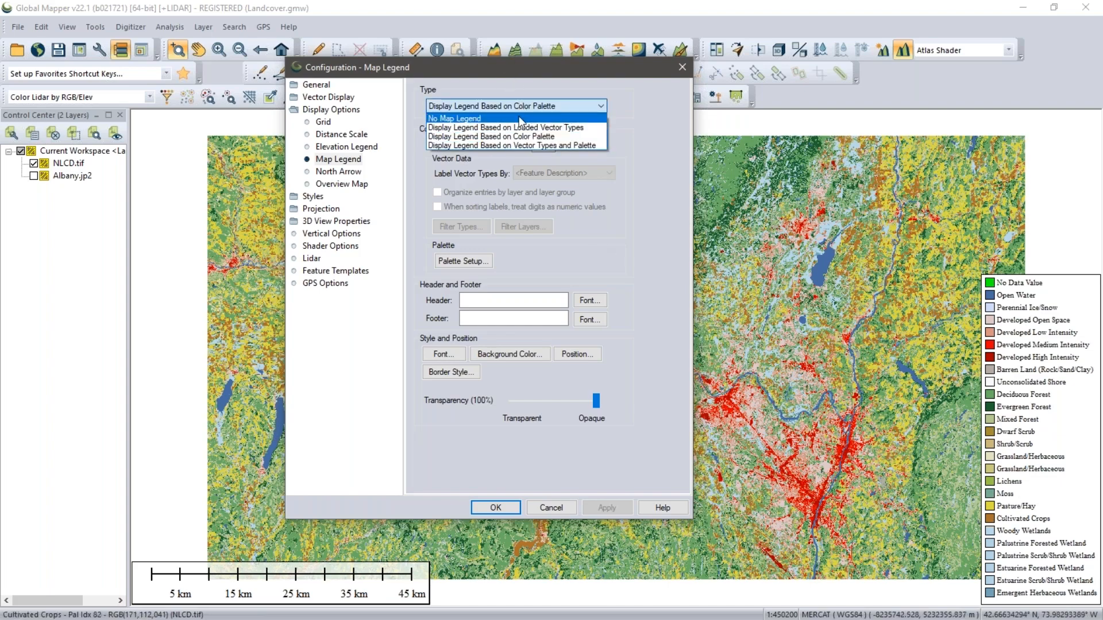
click(519, 116)
click(598, 512)
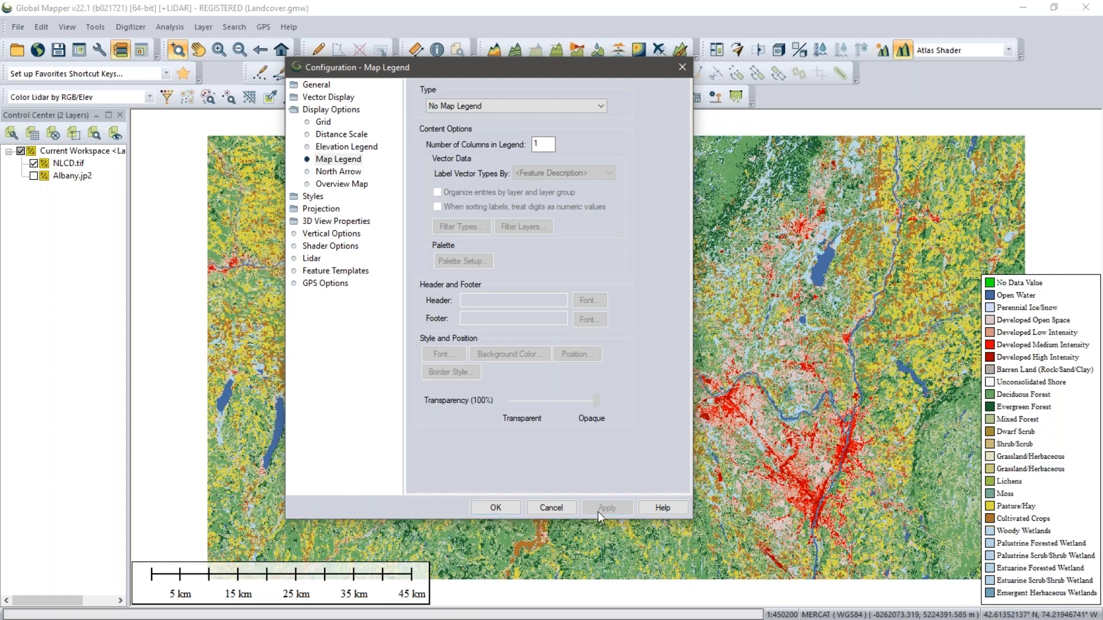
click(496, 508)
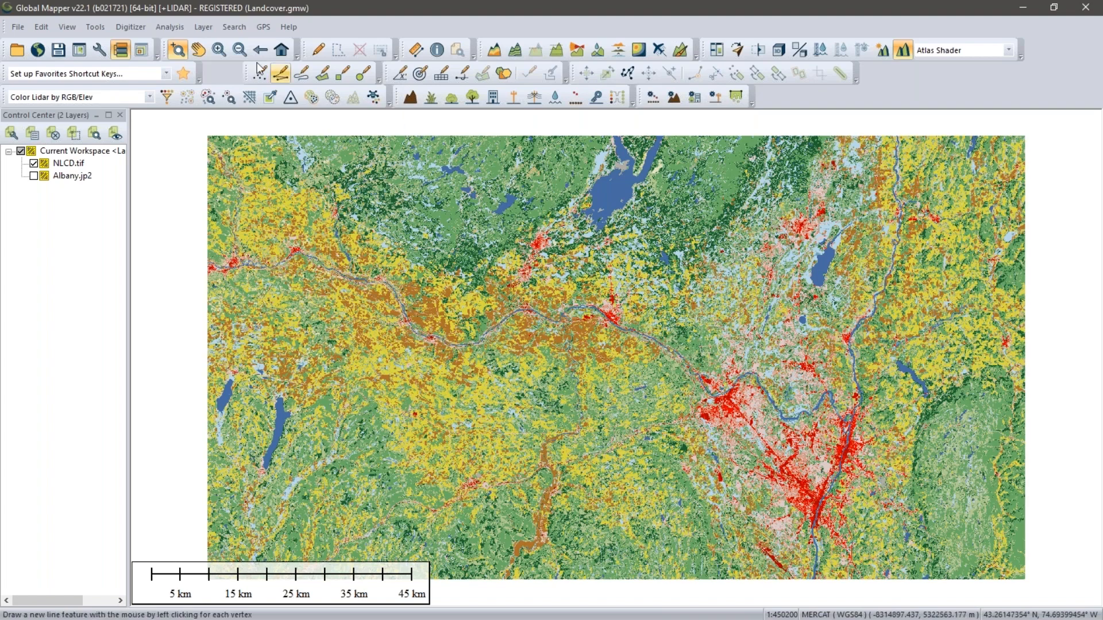
Start a Raster Reclassification of NLCD.tif and load the reference palette from the layer
click(178, 29)
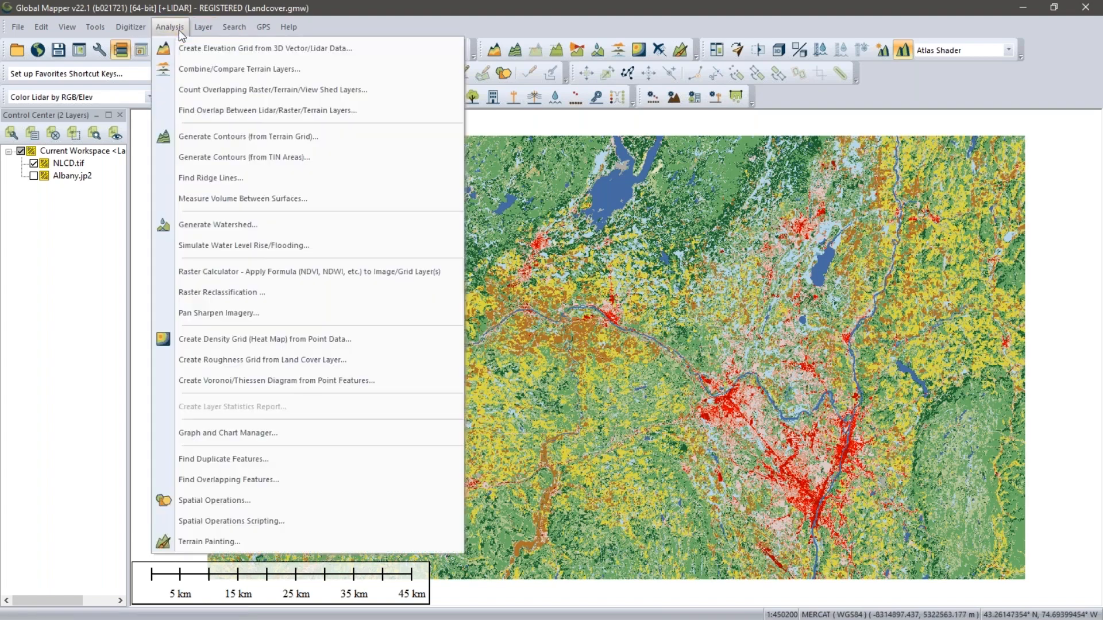
click(267, 295)
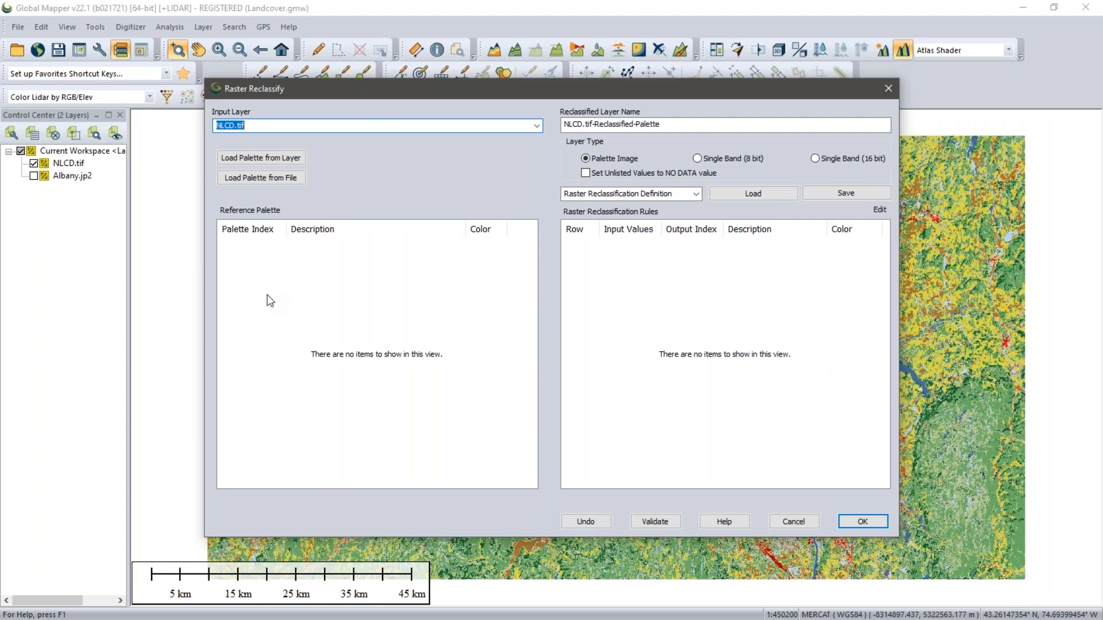
click(273, 161)
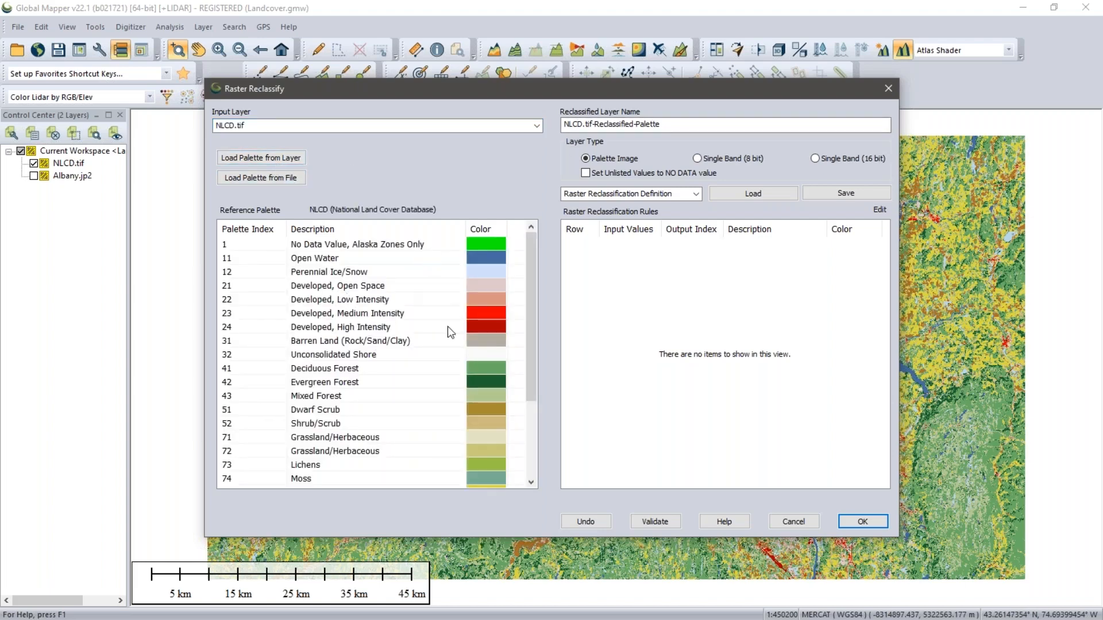
Add a reclassification rule combining the four developed classes, palette indexes 21 to 24, and describe it as Developed
mouse_move(532, 378)
mouse_down()
mouse_move(537, 463)
mouse_move(532, 388)
mouse_up()
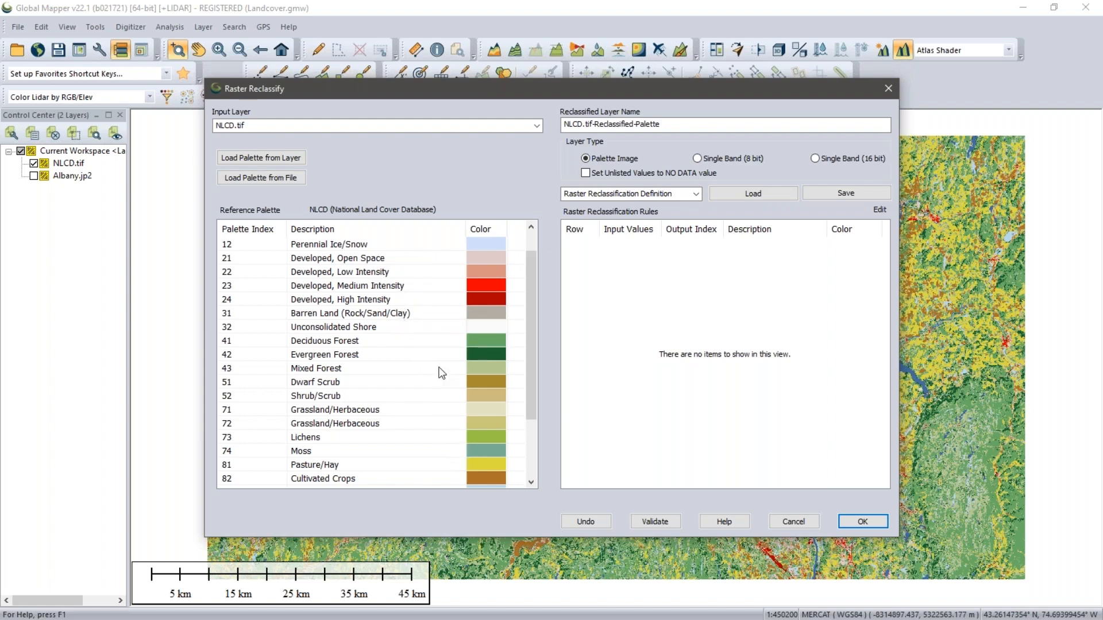
click(417, 258)
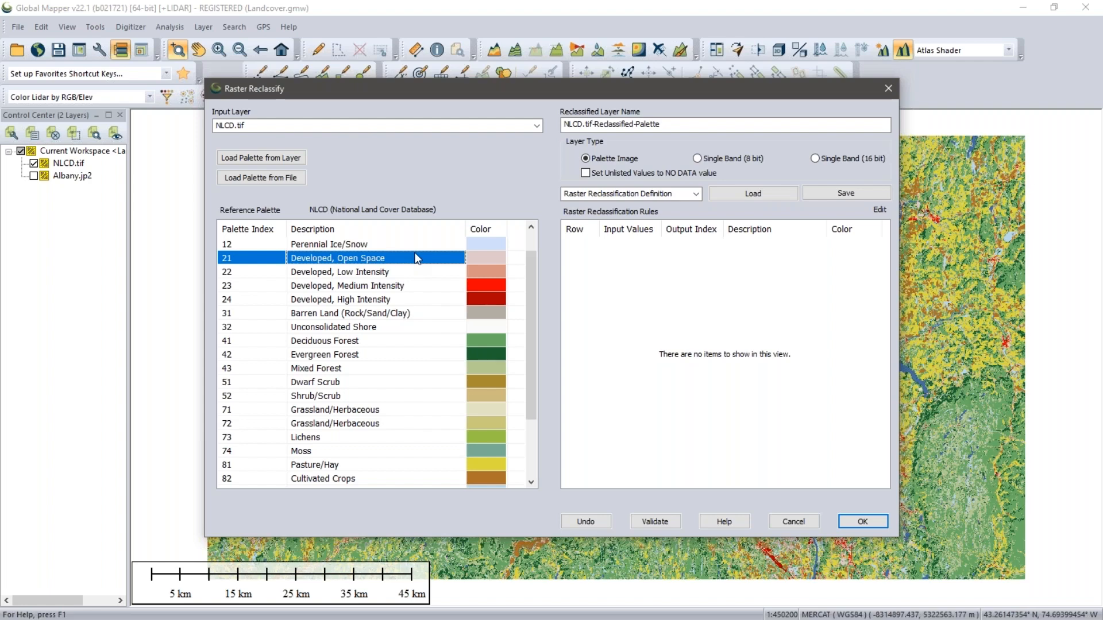
shift+click(376, 300)
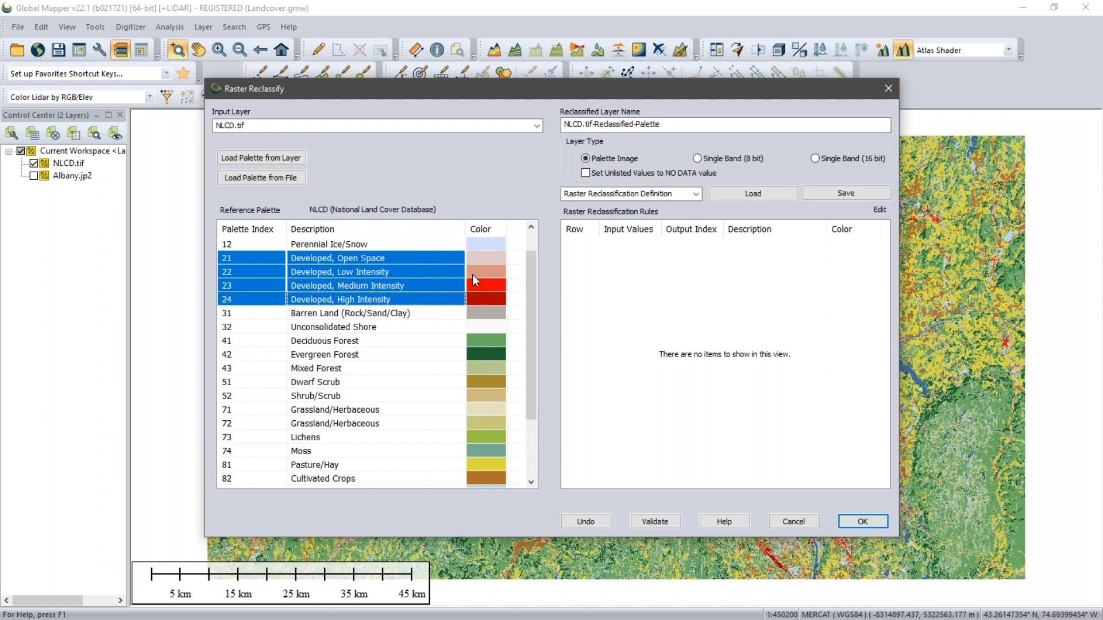
click(628, 247)
drag(396, 268, 396, 273)
drag(578, 247, 598, 246)
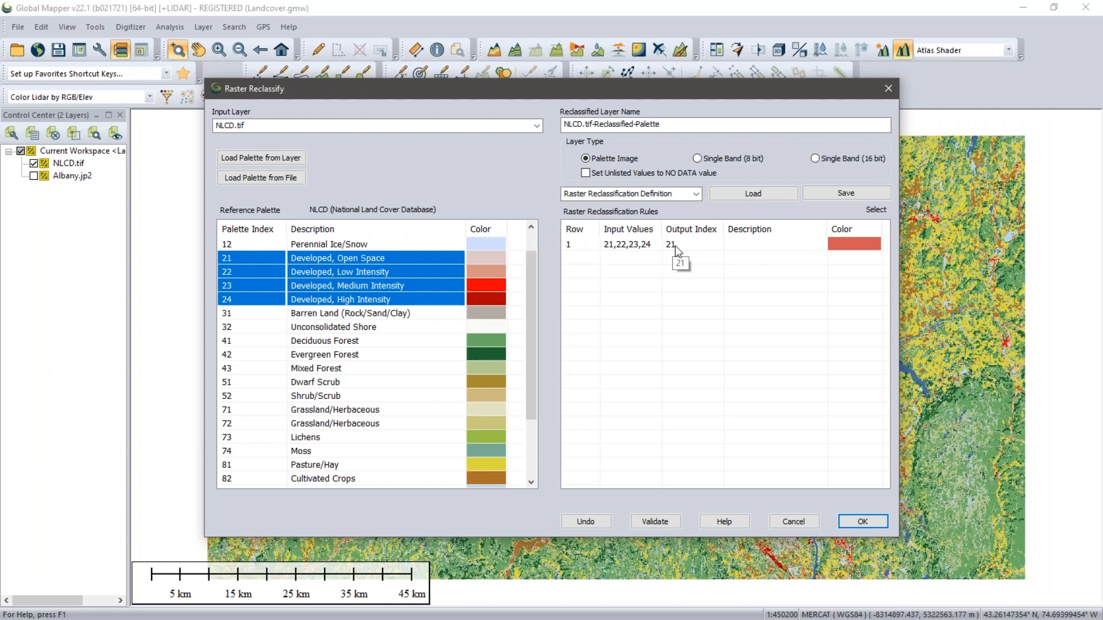
click(747, 241)
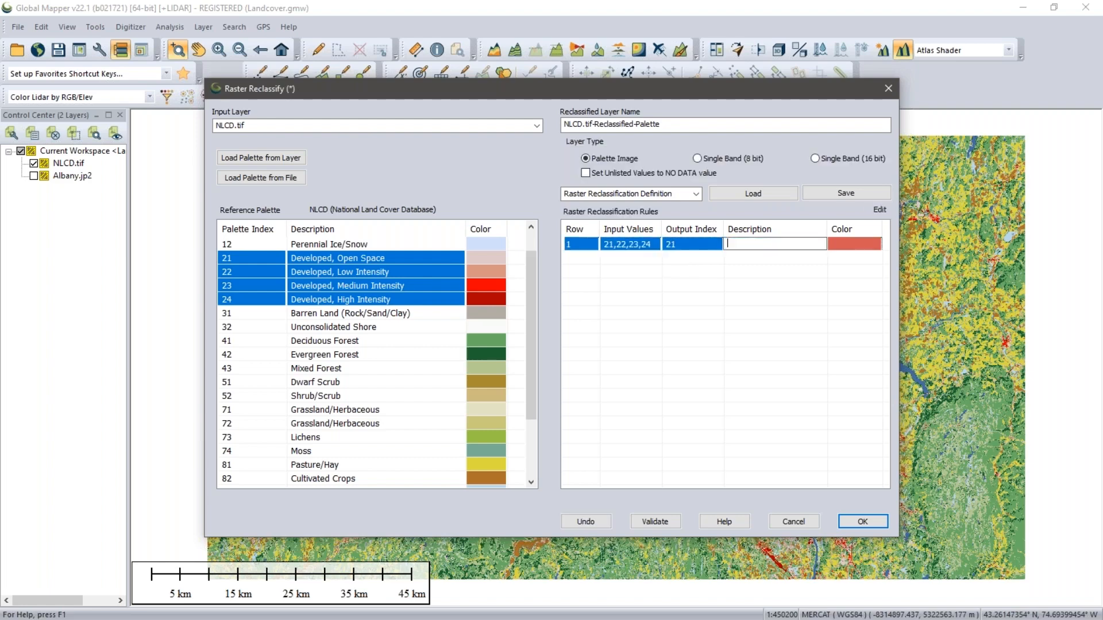
text(Developed)
Add a reclassification rule combining the deciduous, evergreen and mixed forest classes (41, 42, 43) and describe it as Forested
click(362, 340)
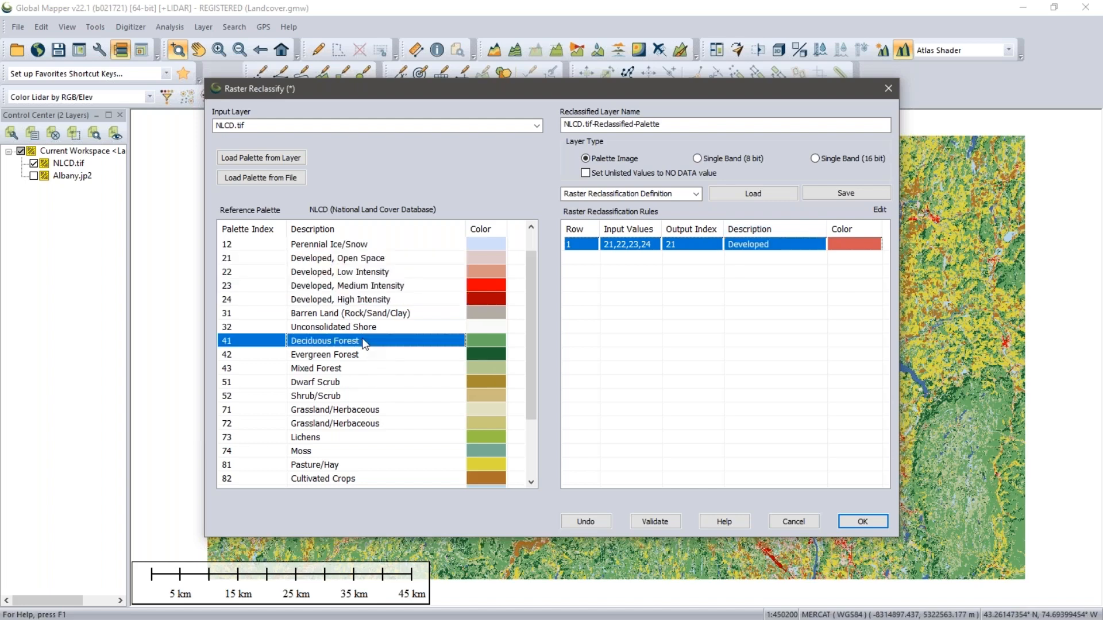
shift+click(355, 369)
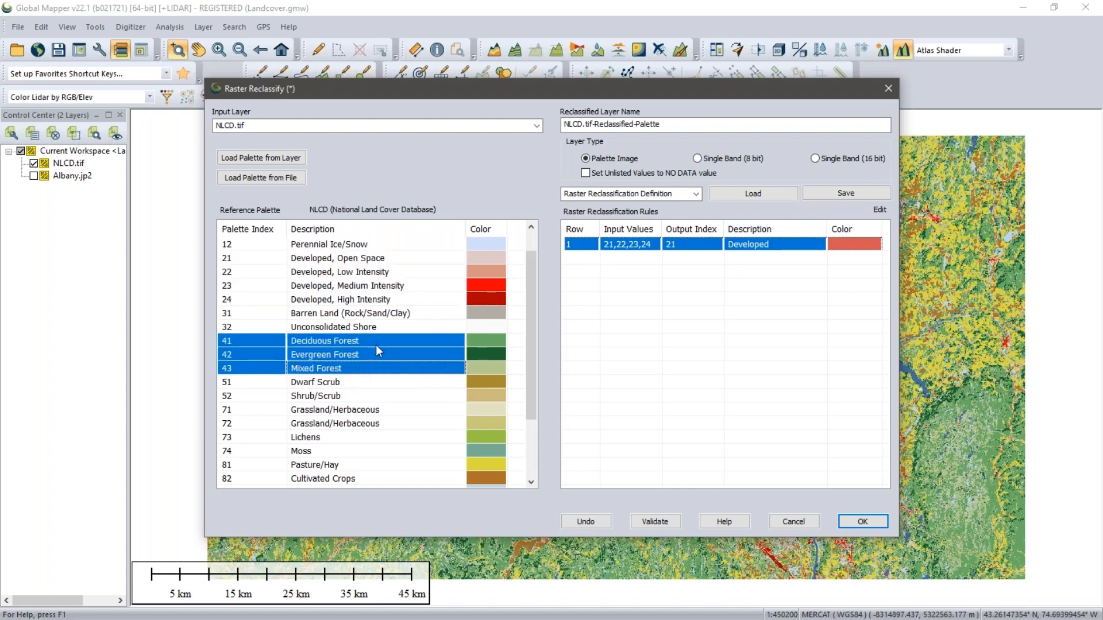
drag(371, 354, 598, 262)
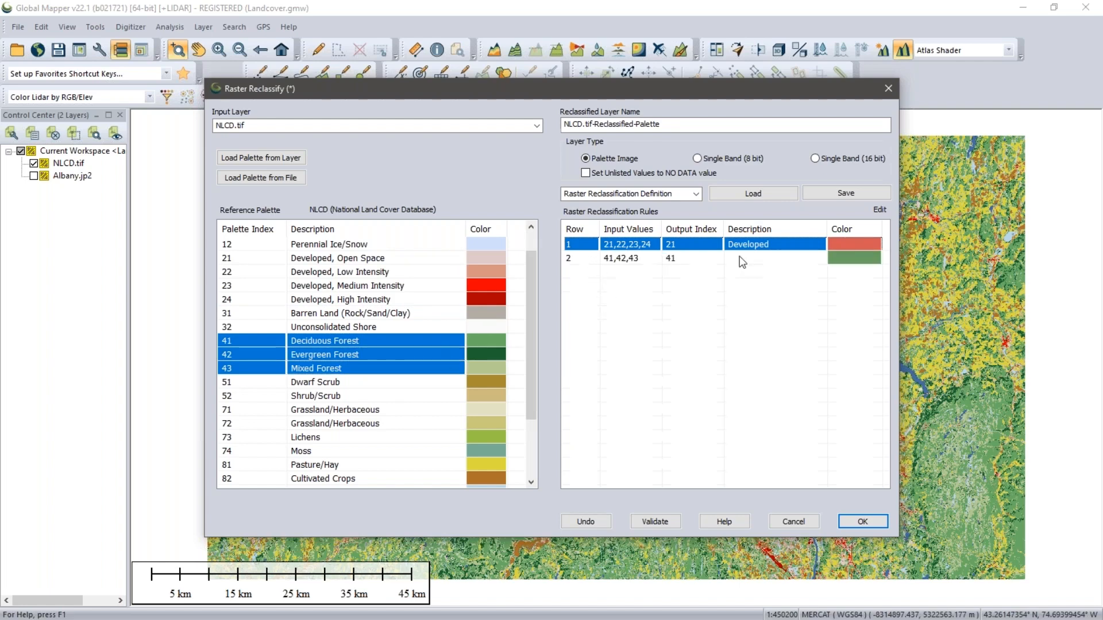
click(783, 262)
click(783, 262)
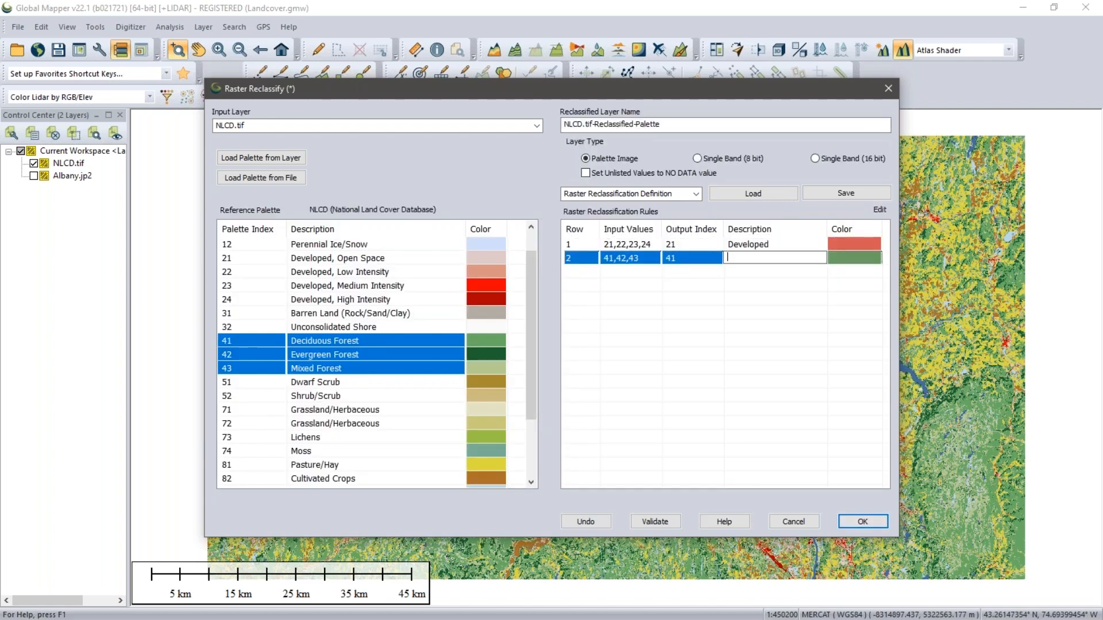
text(Forested)
key(Return)
Add a reclassification rule combining Pasture/Hay (81) and Cultivated Crops (82) and describe it as Farmland
click(367, 343)
scroll(368, 344, down, 2)
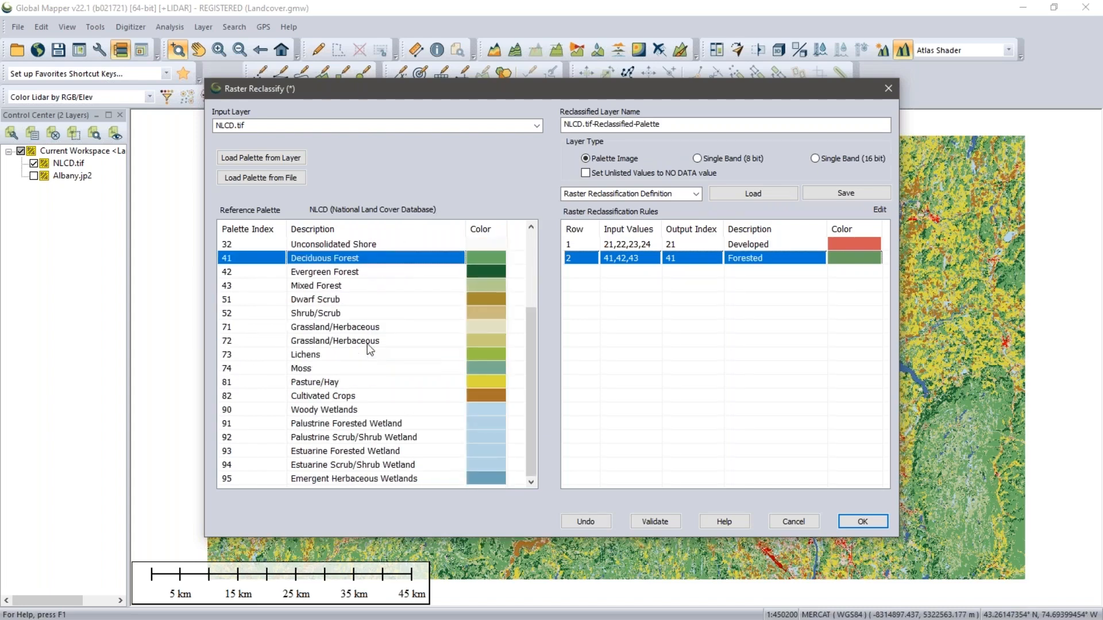
click(336, 384)
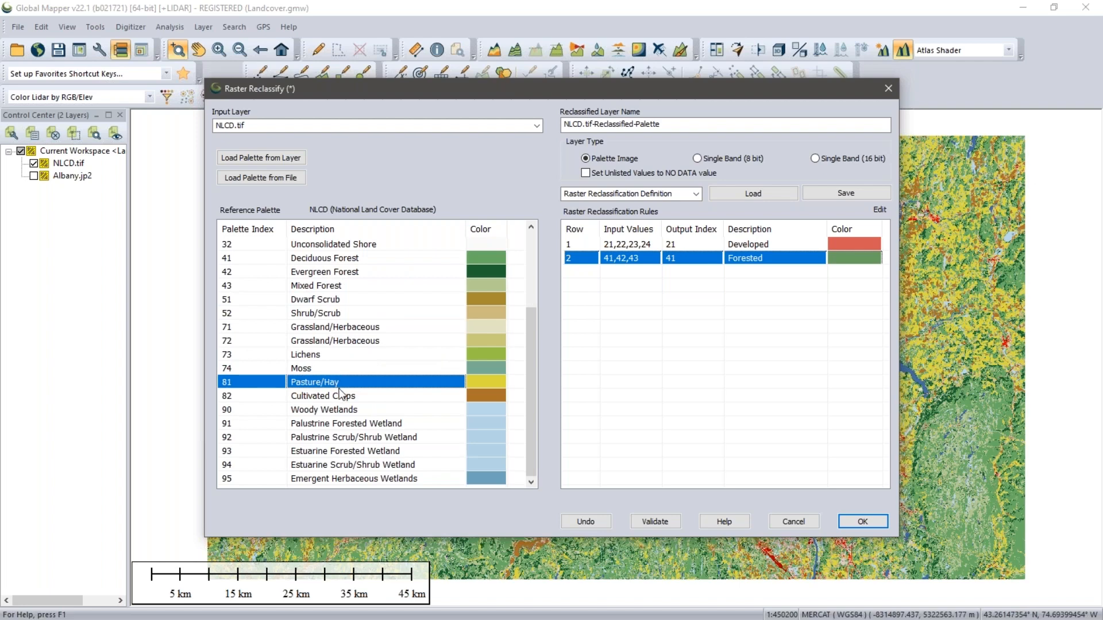
ctrl+click(338, 397)
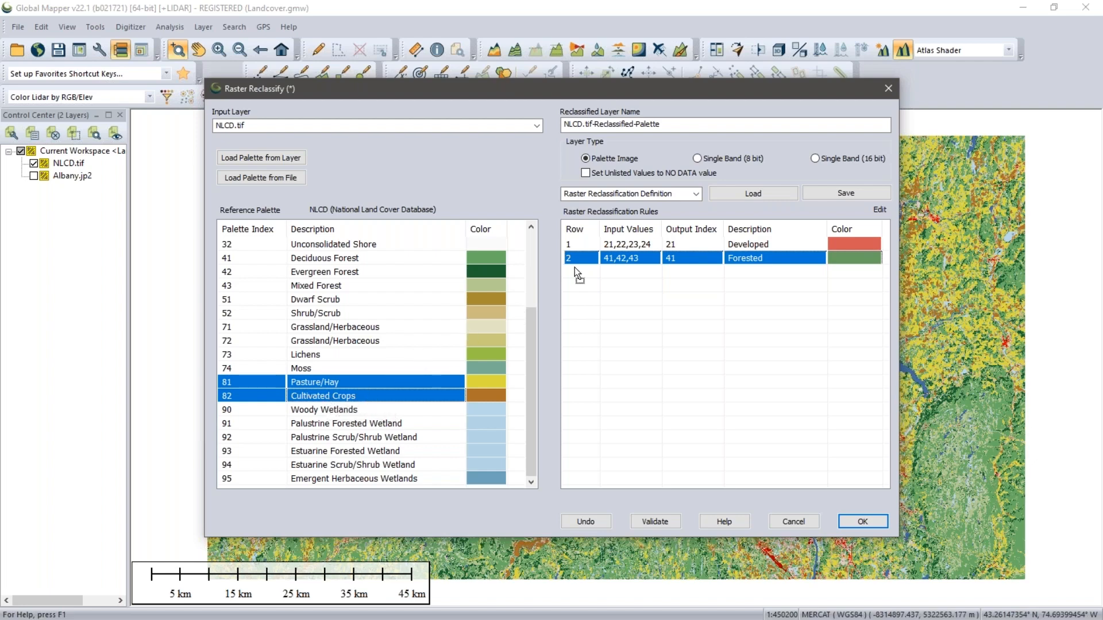
drag(574, 268, 575, 269)
click(747, 275)
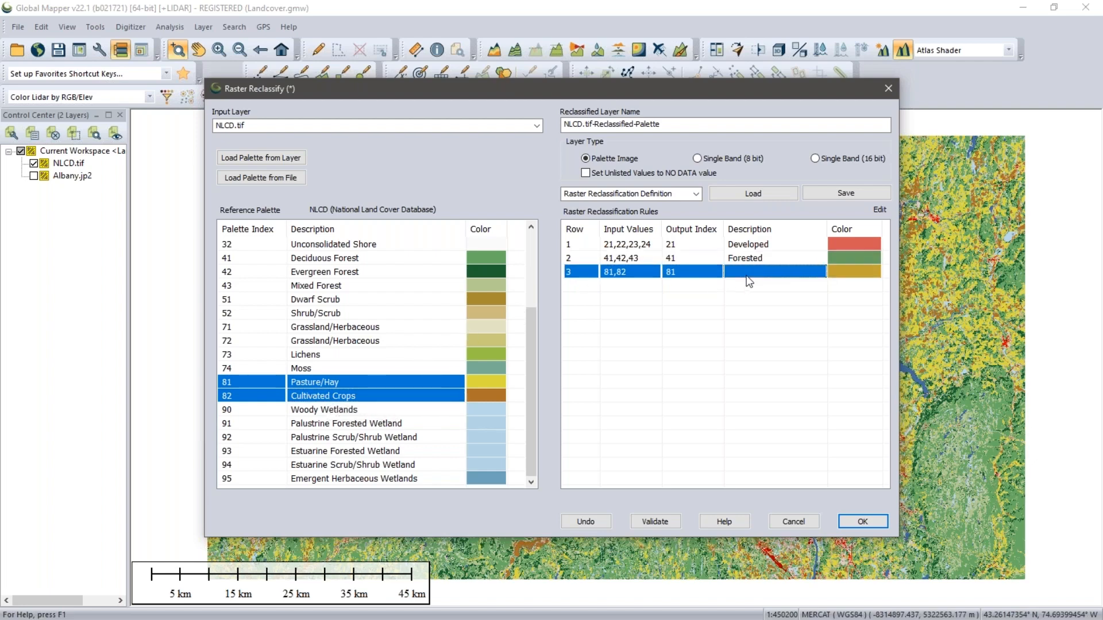
click(748, 278)
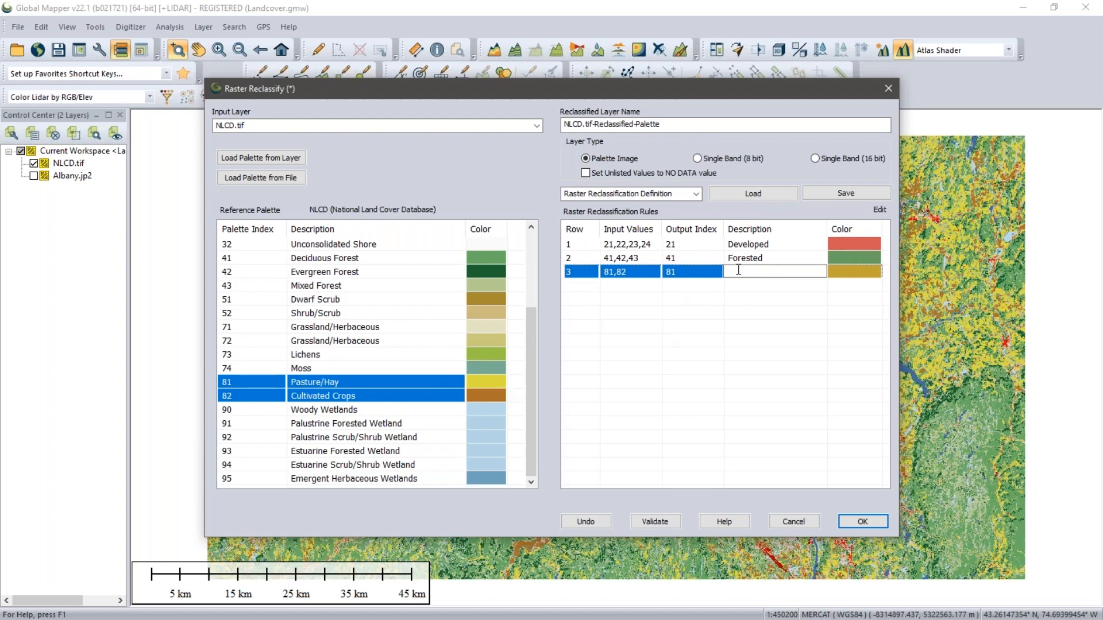
text(Farmland)
Add a reclassification rule combining all wetland classes, palette indexes 90 to 95, and describe it as Wetlands
shift+click(365, 479)
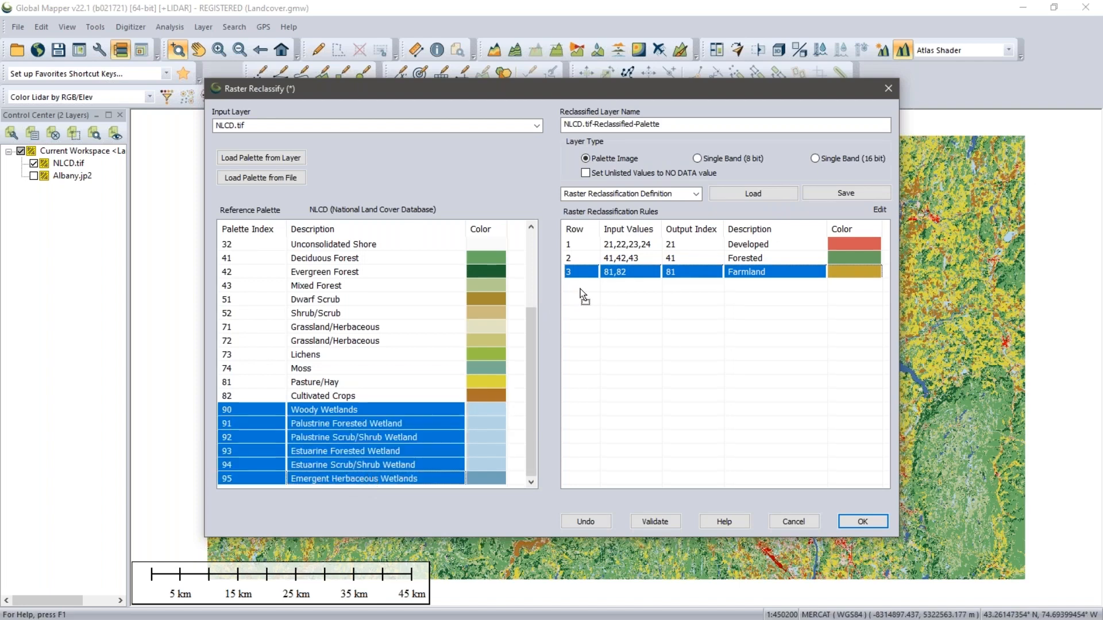
drag(580, 289, 582, 290)
double_click(750, 286)
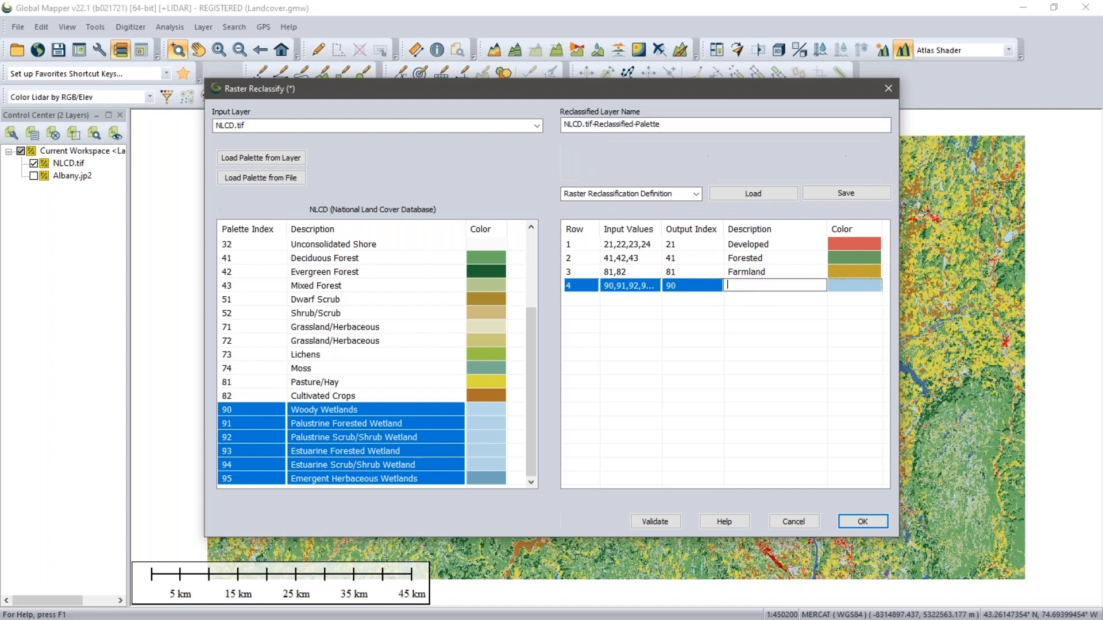
text(Wetln)
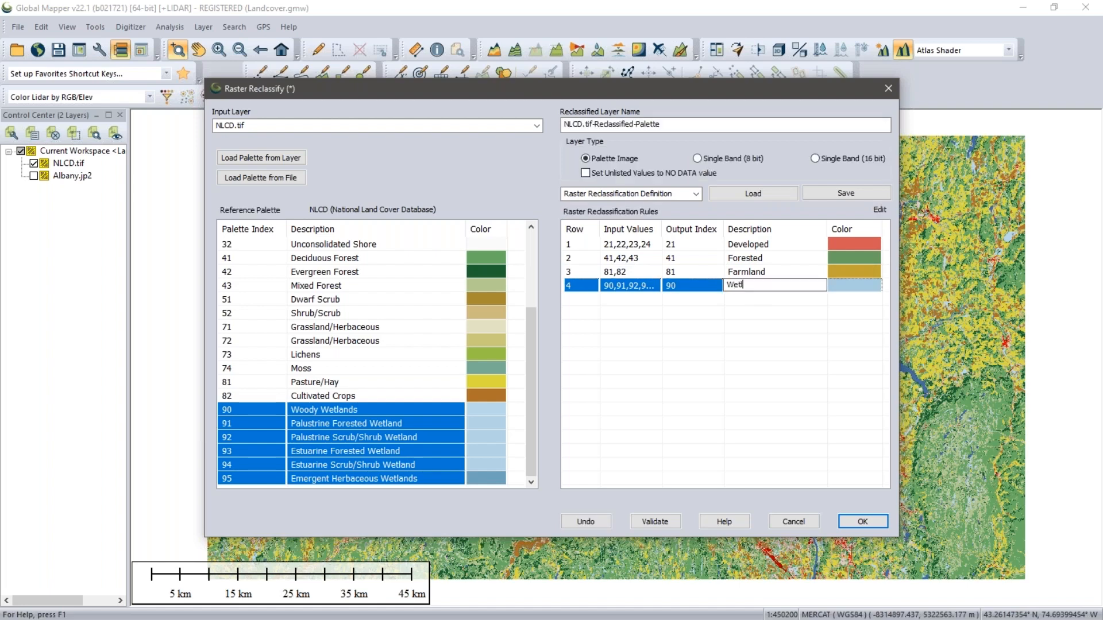
key(BackSpace)
text(ands)
Add the Open Water class (11) from the reference palette as its own reclassification rule
click(536, 257)
click(385, 258)
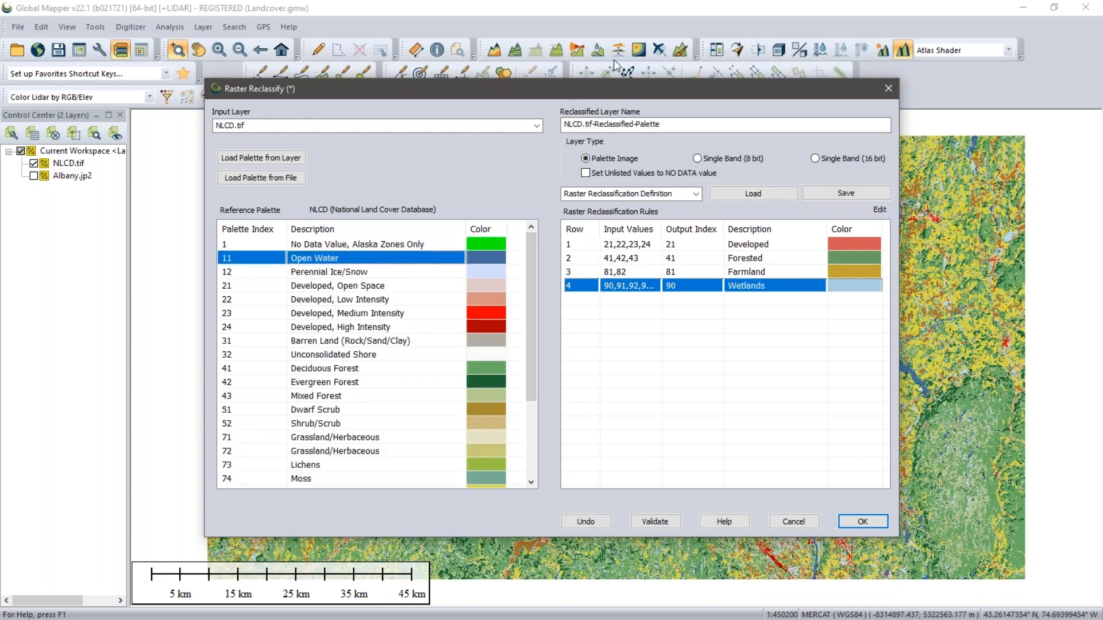
drag(596, 98, 444, 110)
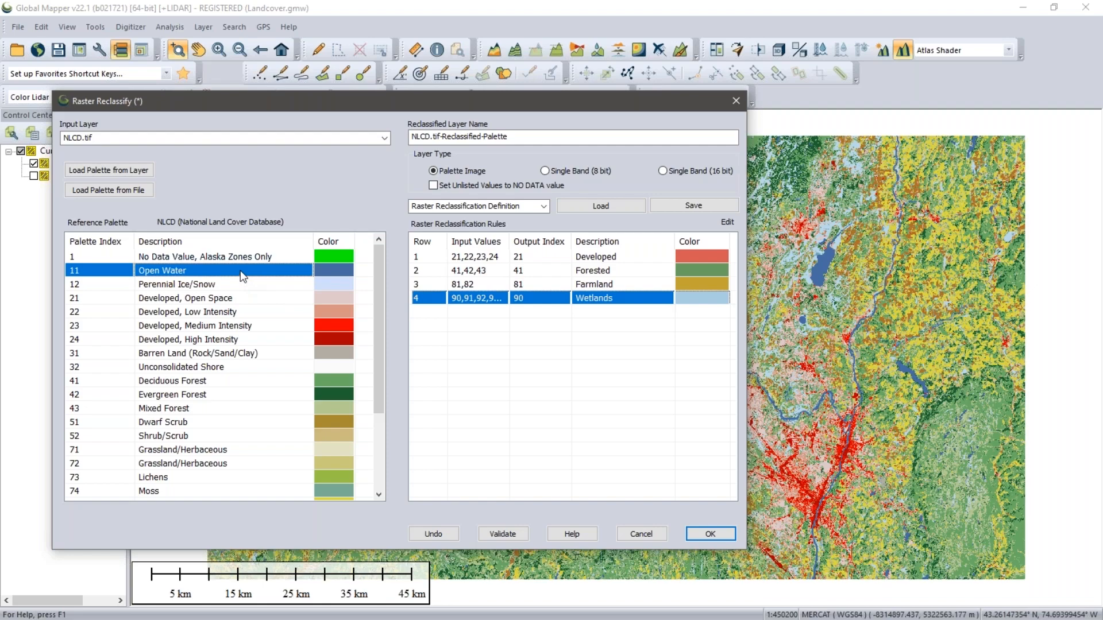
drag(290, 276, 423, 315)
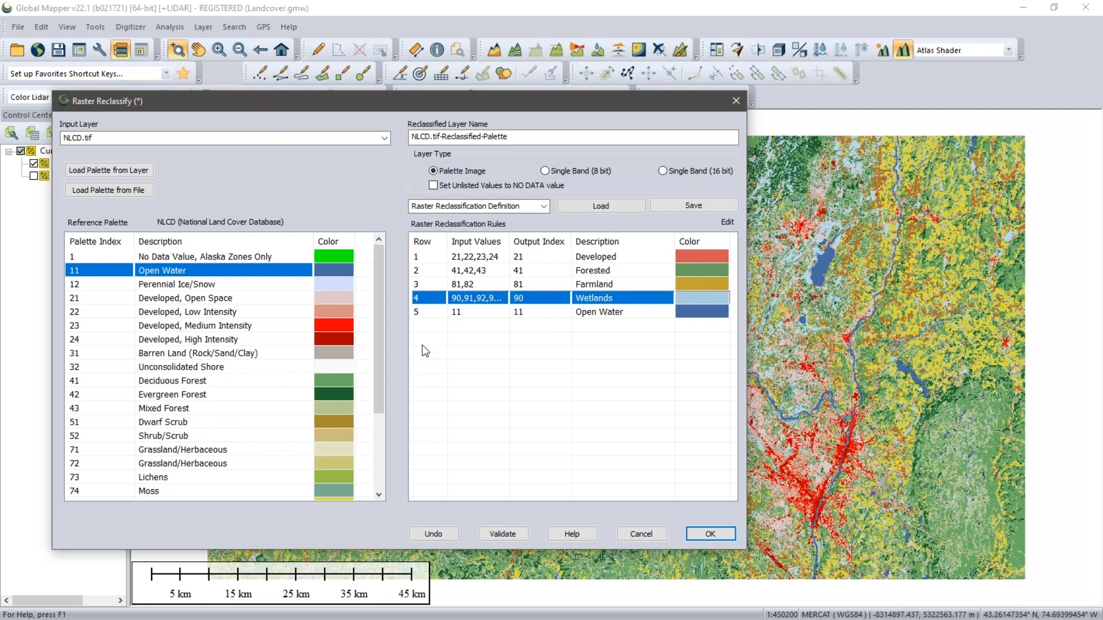
Add a catch-all rule with input value OTHER, description Other and output index 1
click(457, 328)
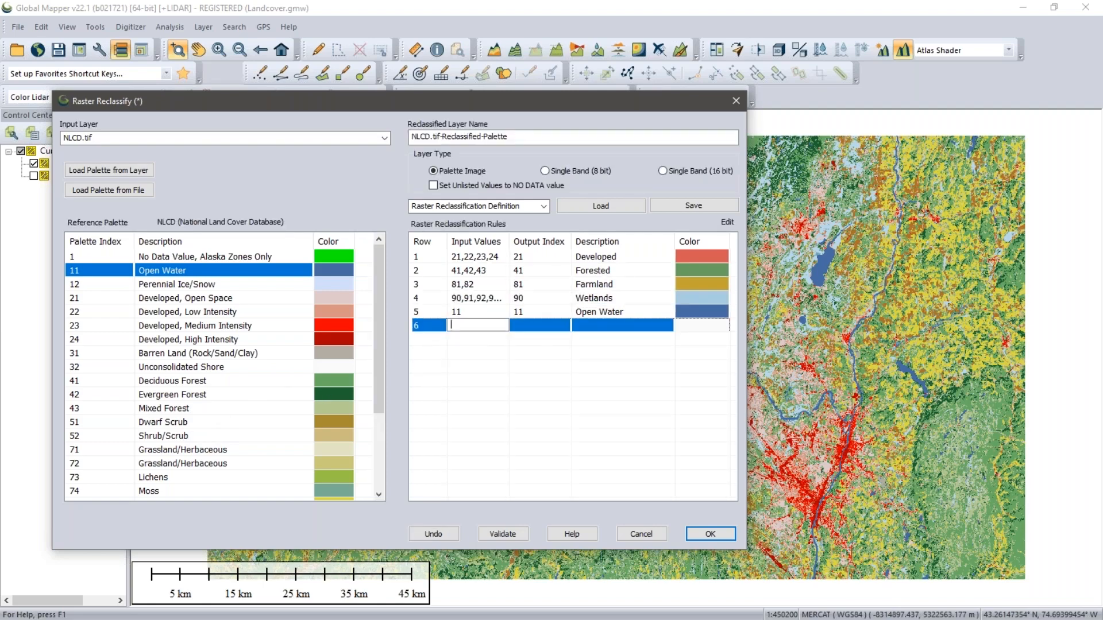
text(Other)
key(BackSpace)
key(BackSpace)
key(BackSpace)
key(BackSpace)
text(TER)
key(BackSpace)
key(BackSpace)
text(HER)
click(585, 322)
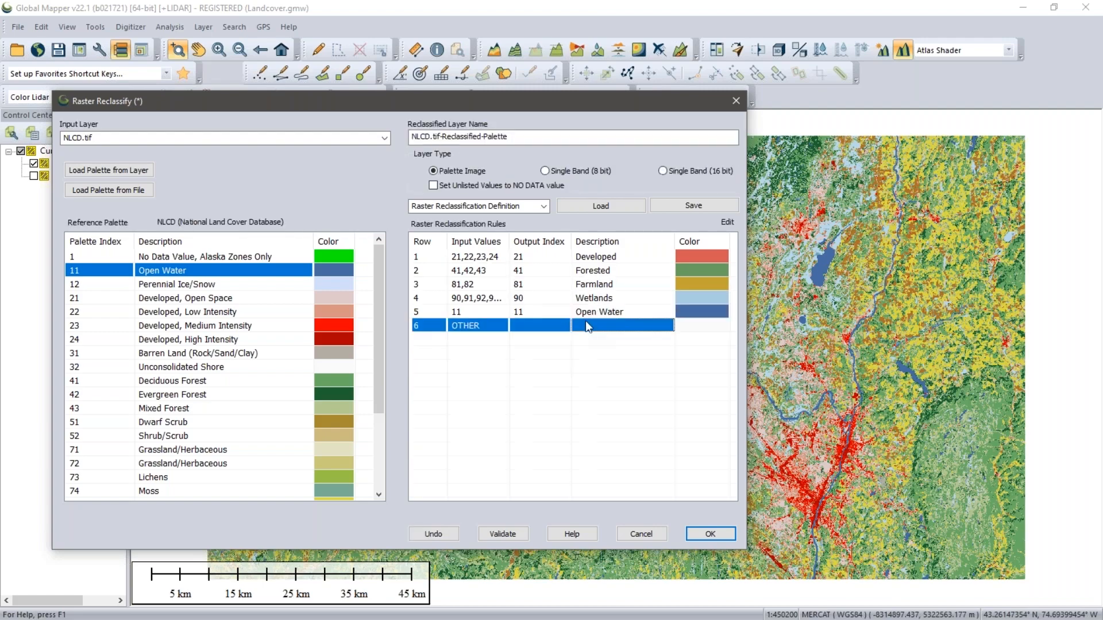
text(Other)
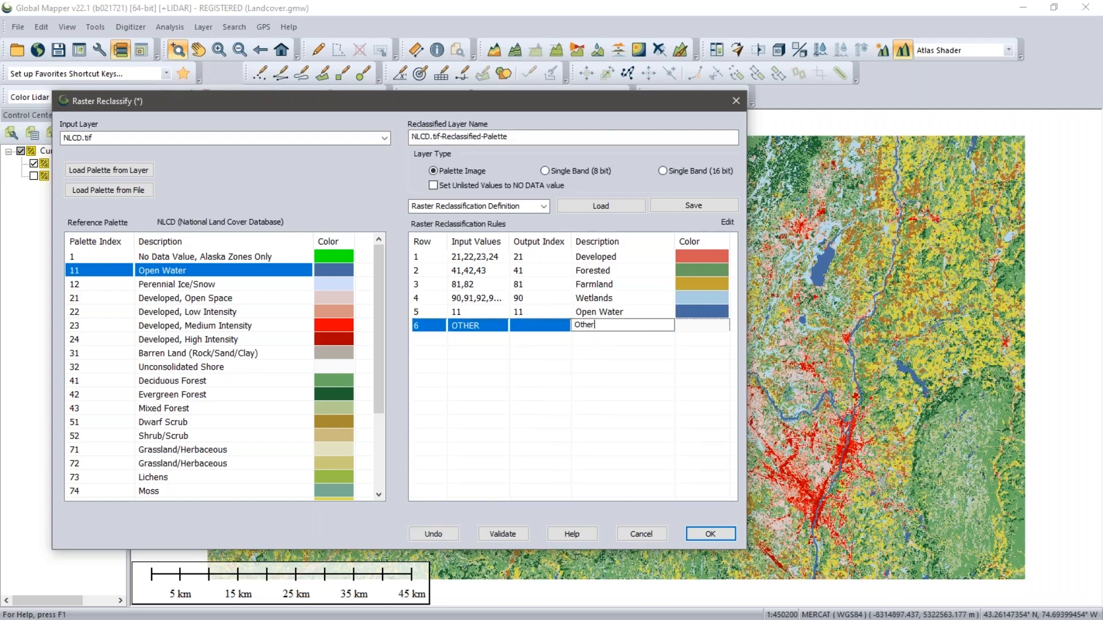
click(528, 326)
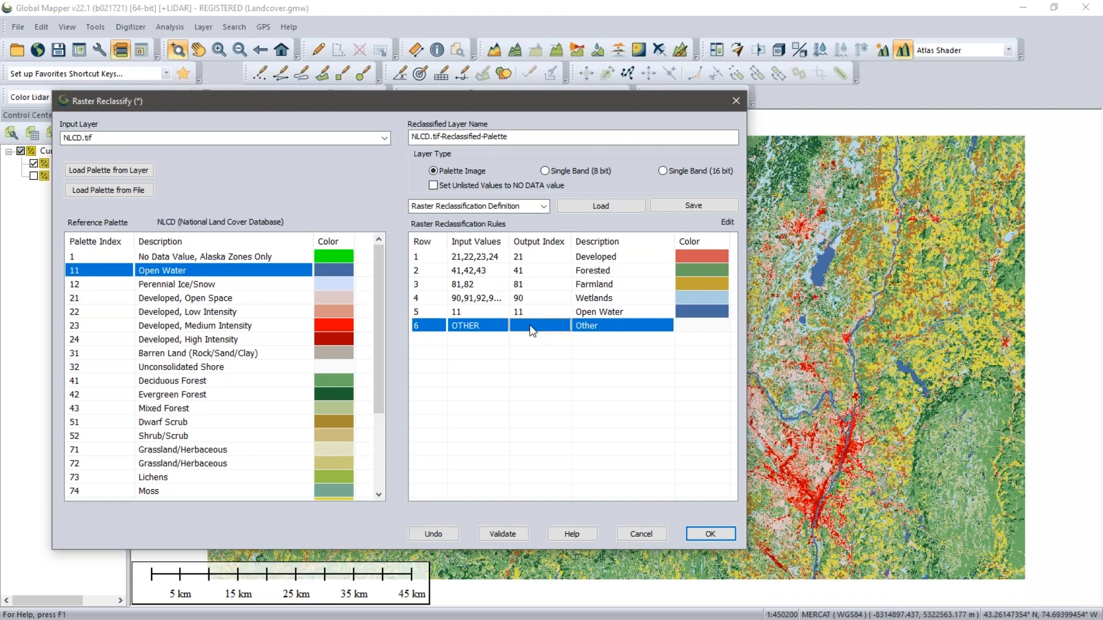
text(1)
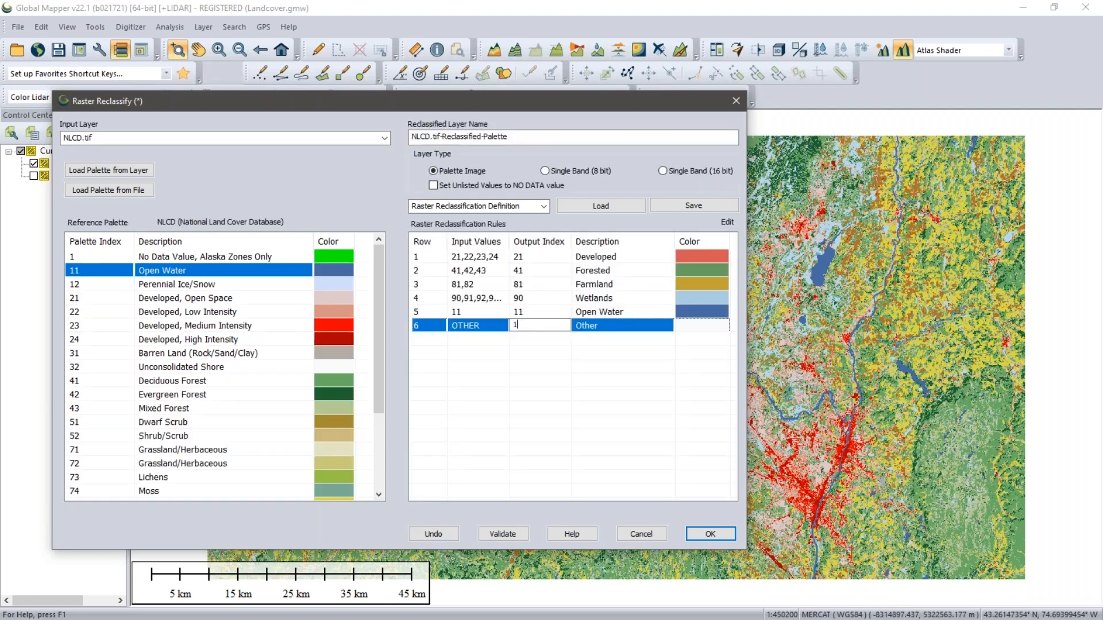
click(578, 366)
Set the color of the Other rule to light gray, RGB 223, 223, 223
click(695, 327)
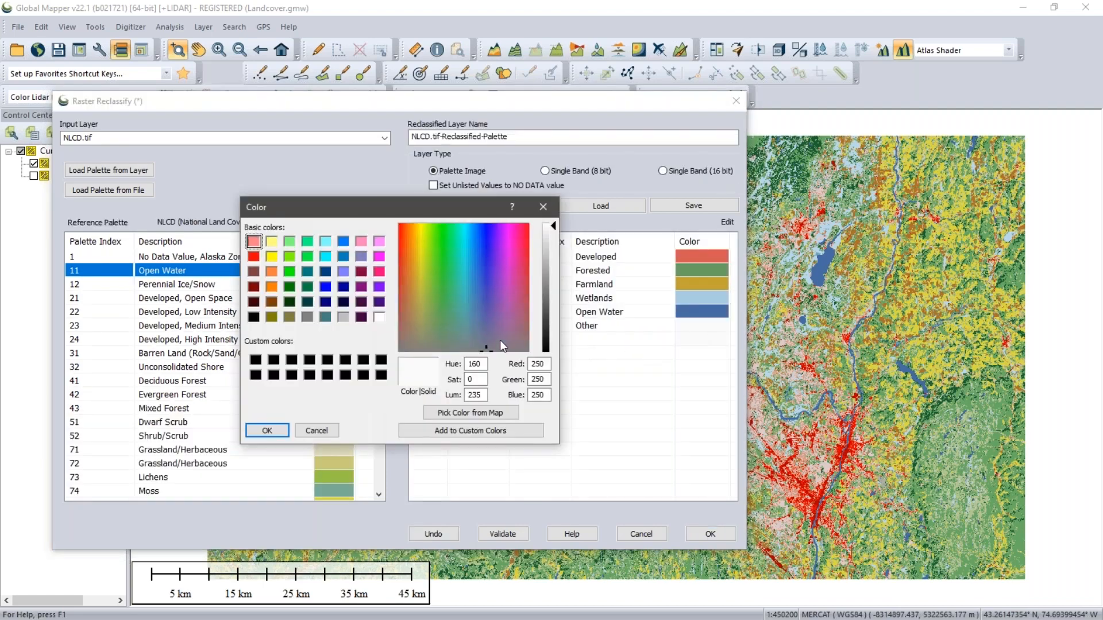
drag(551, 247, 550, 240)
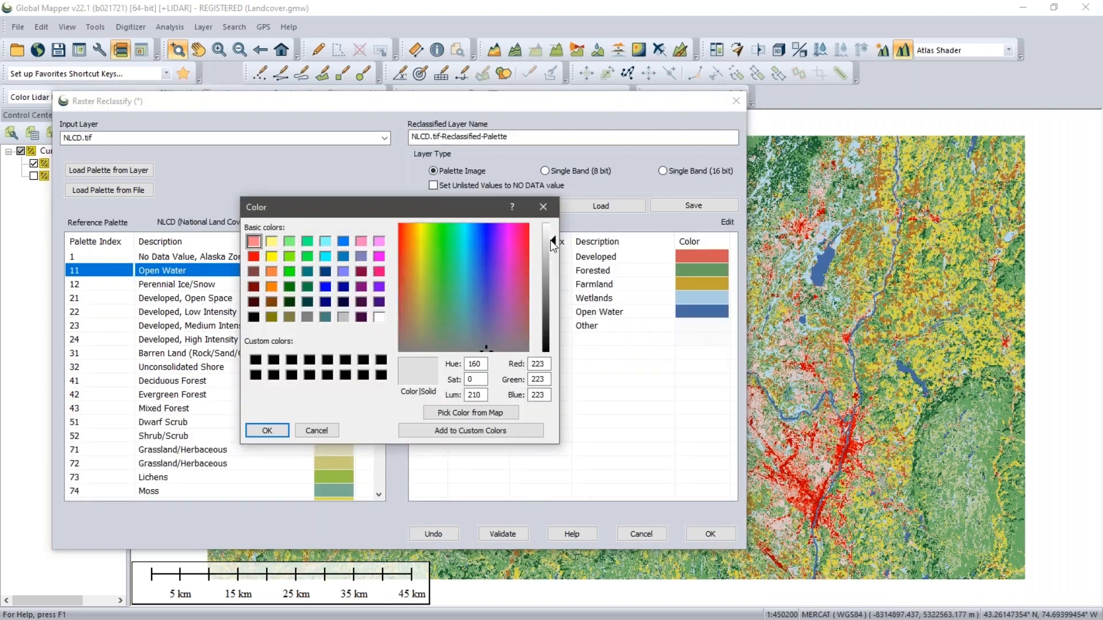
click(276, 432)
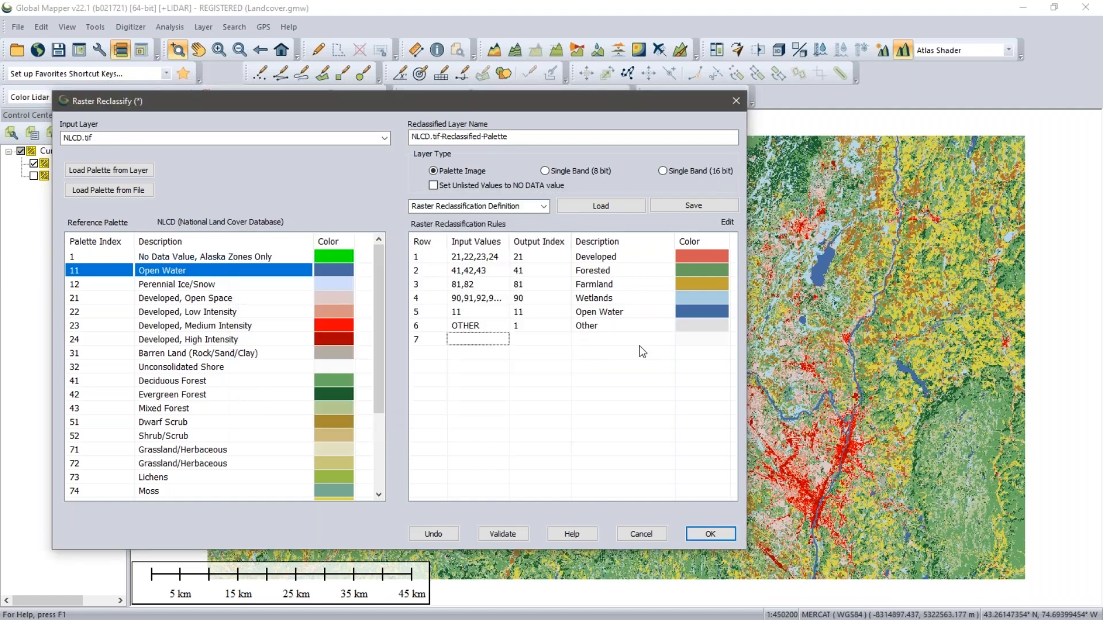
Remove the empty seventh row from the reclassification rules and validate the rule list
right_click(486, 341)
click(520, 362)
click(512, 537)
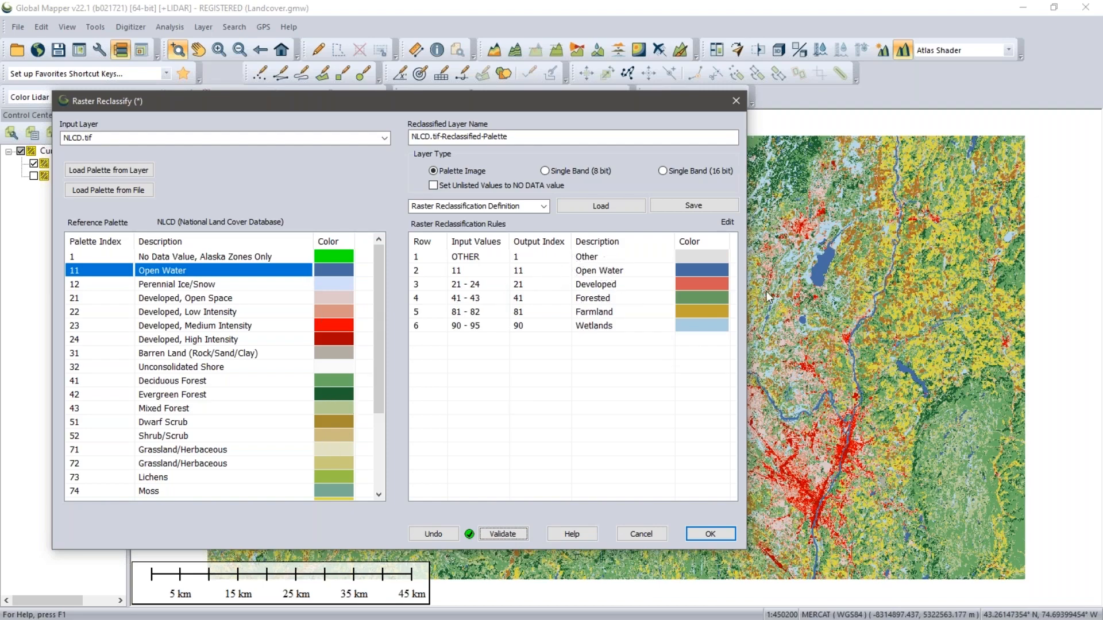
Run the NLCD reclassification without saving the rule definition, hide the original NLCD.tif layer, and inspect the urban area closely
click(693, 537)
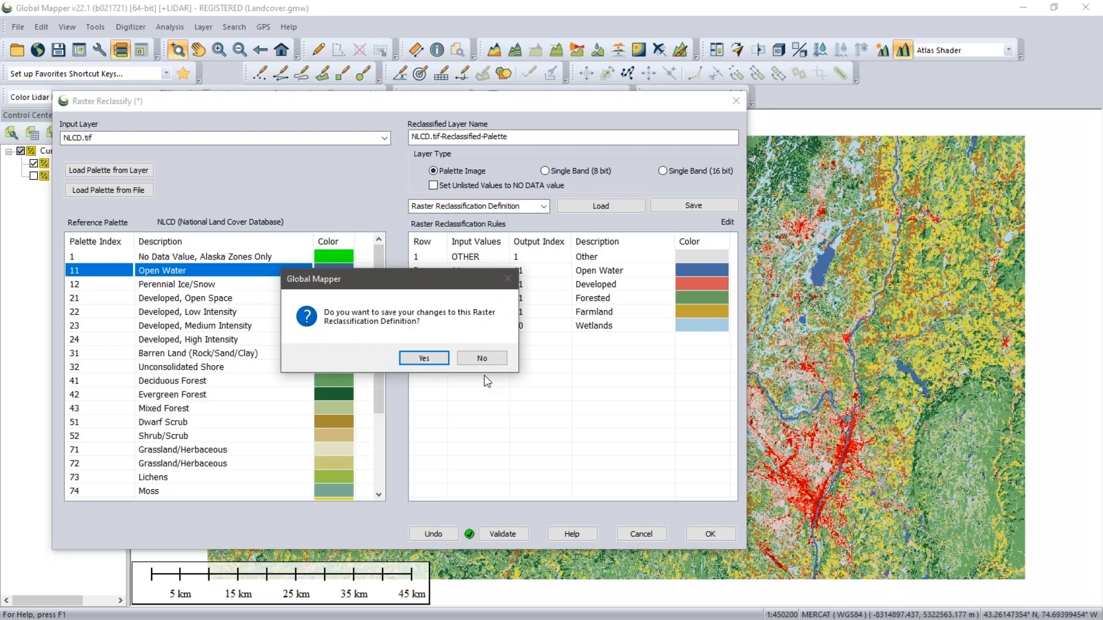
click(482, 359)
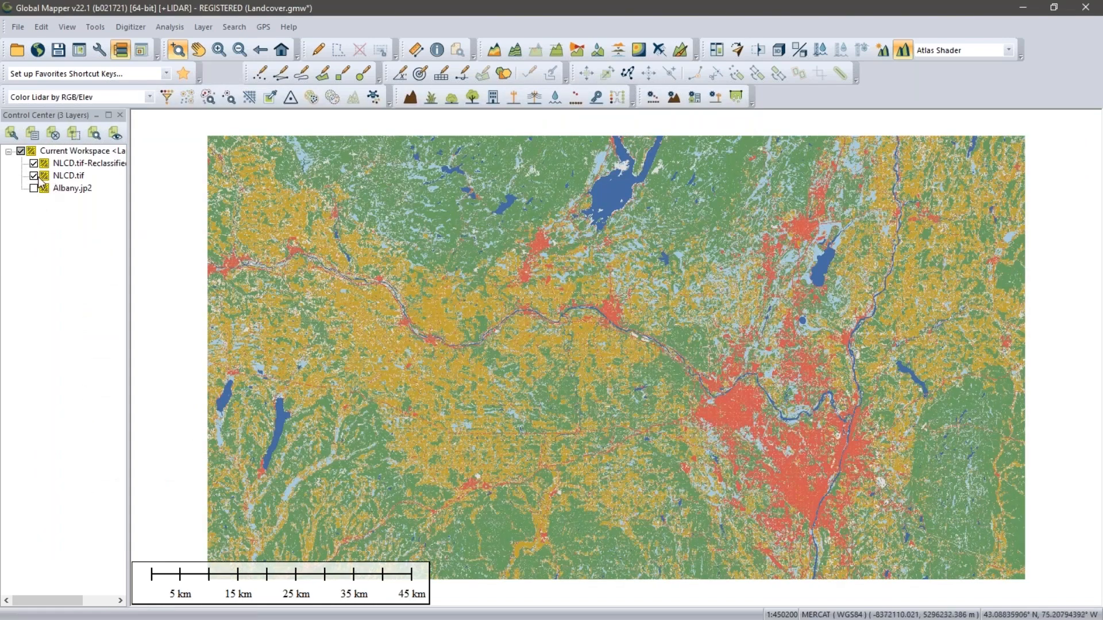
click(54, 178)
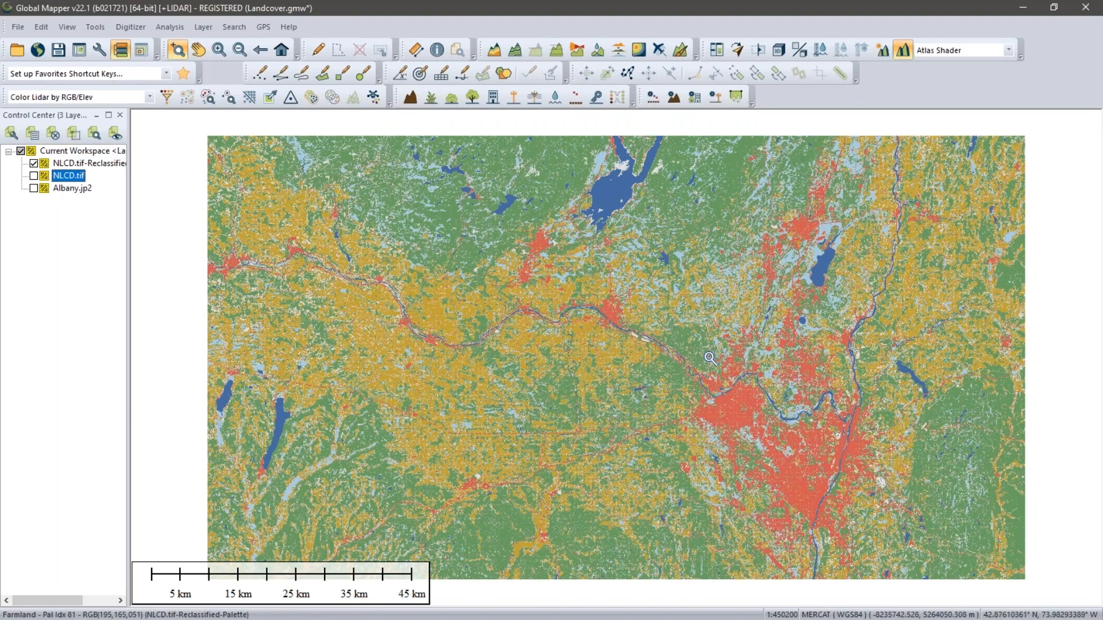
drag(646, 335, 938, 515)
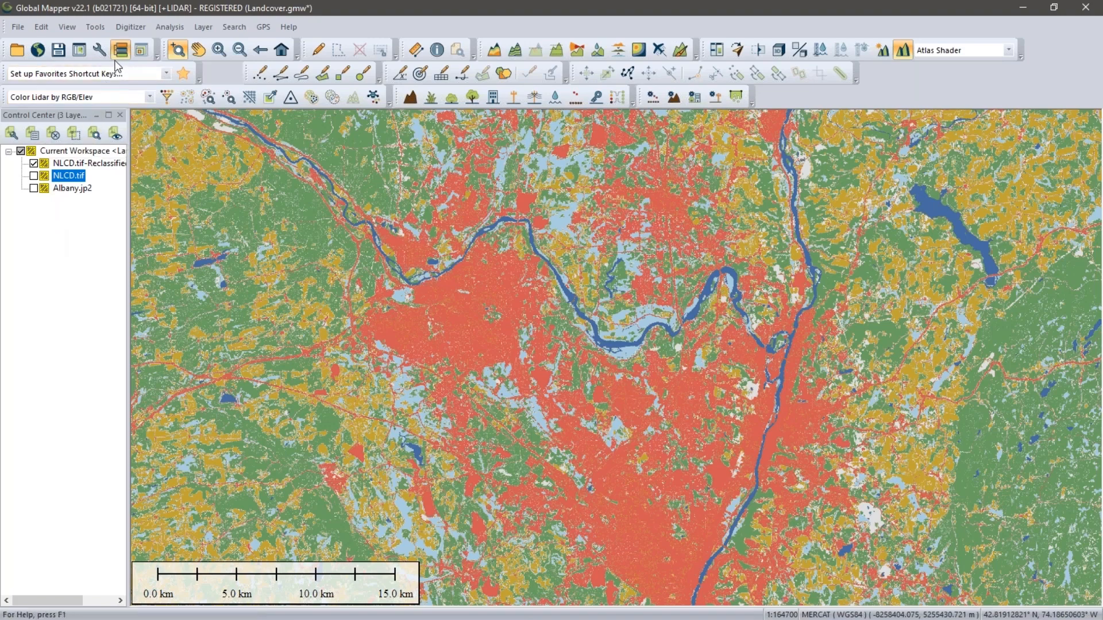
Display a map legend based on the color palette, loaded from the file NLCD_Recalssification_Legend.pal
click(69, 28)
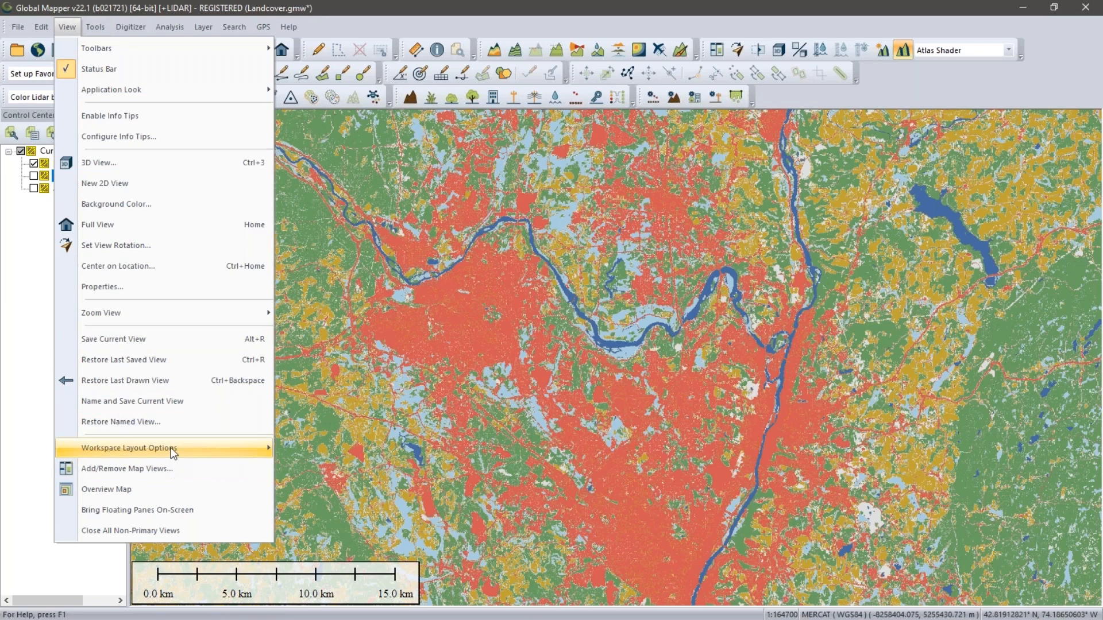
mouse_move(247, 450)
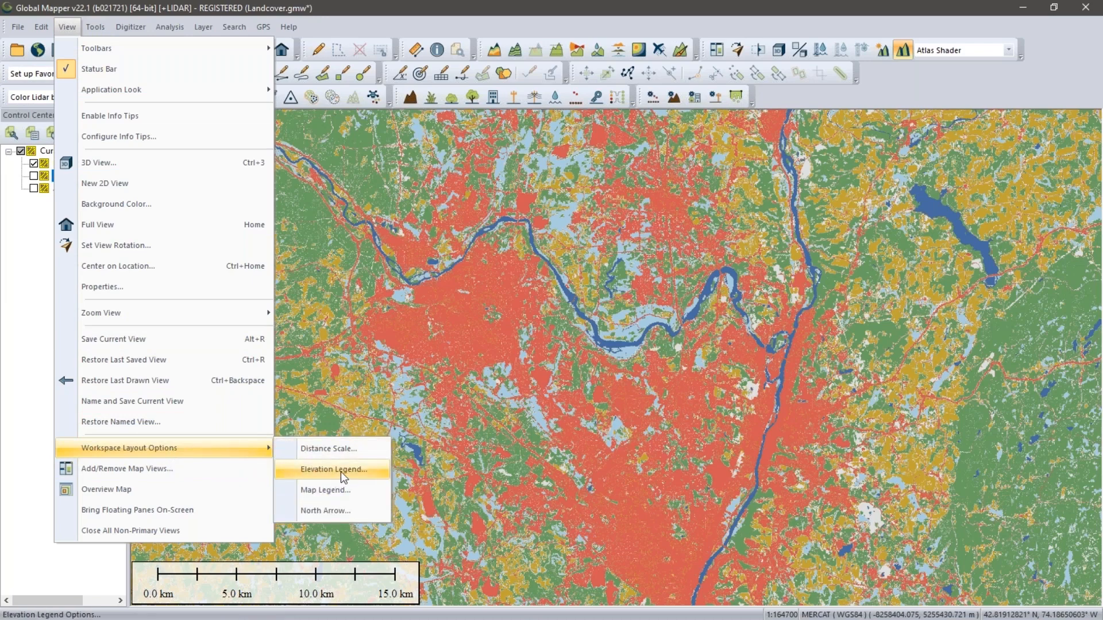
click(343, 491)
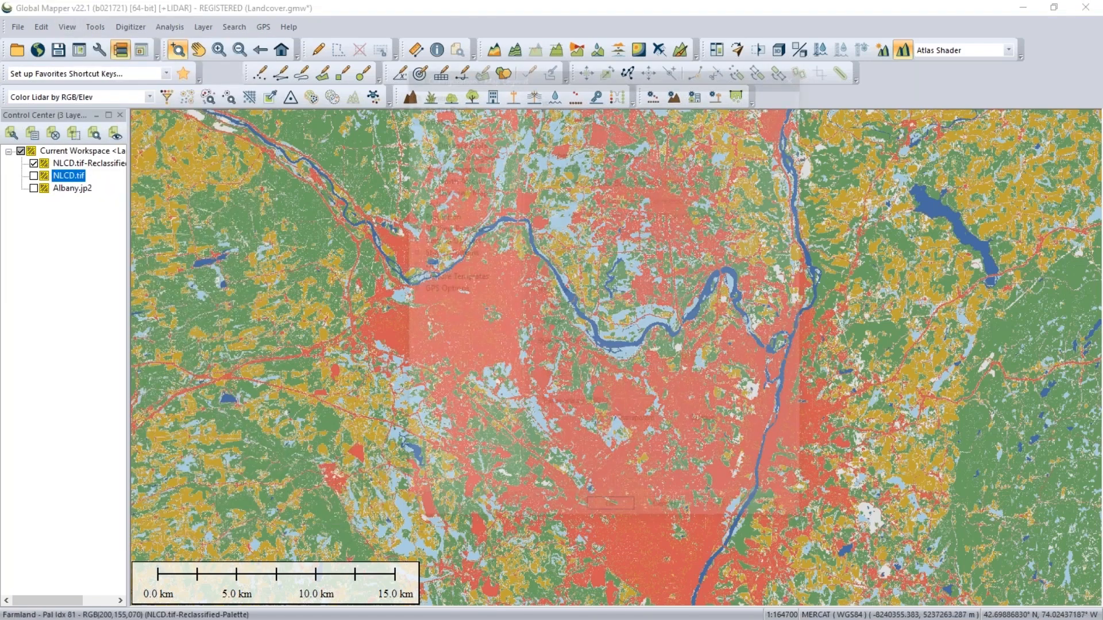
click(626, 113)
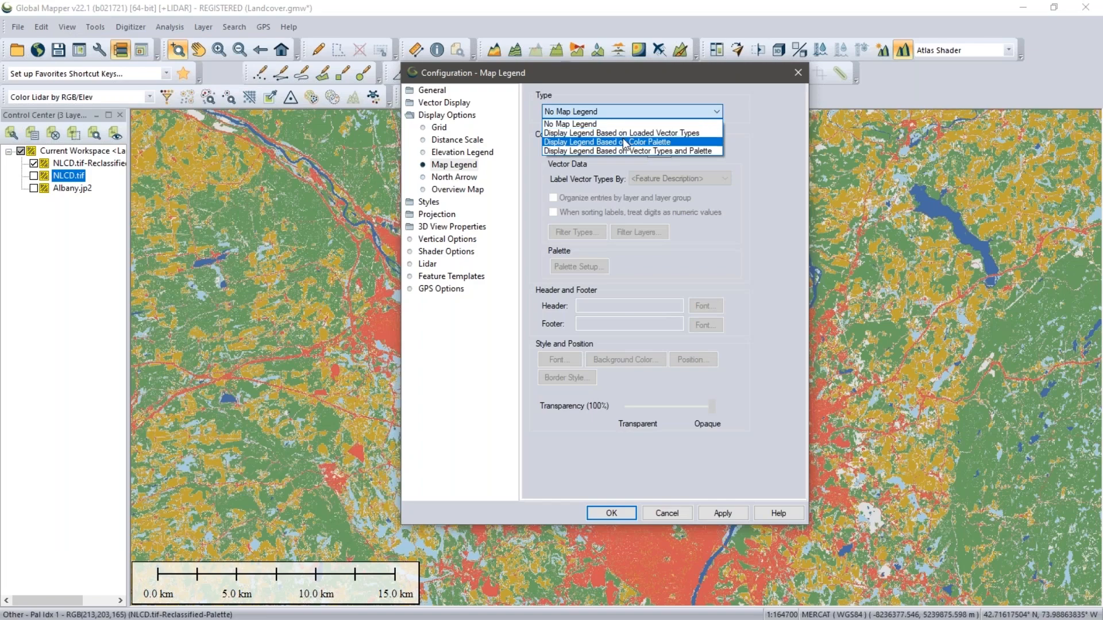
click(624, 142)
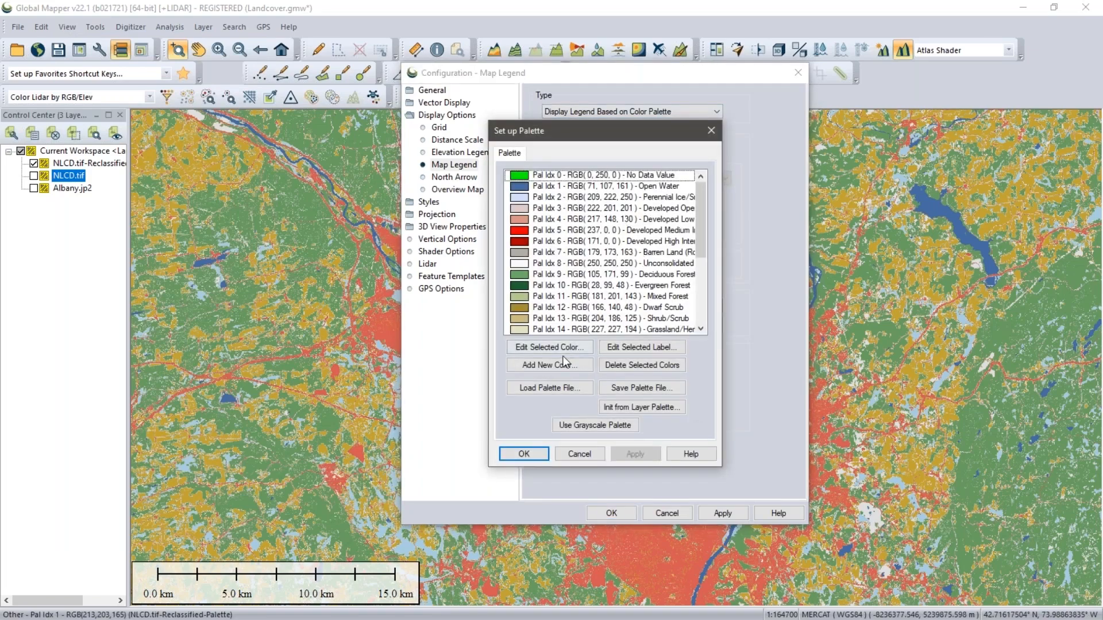
click(554, 390)
click(698, 282)
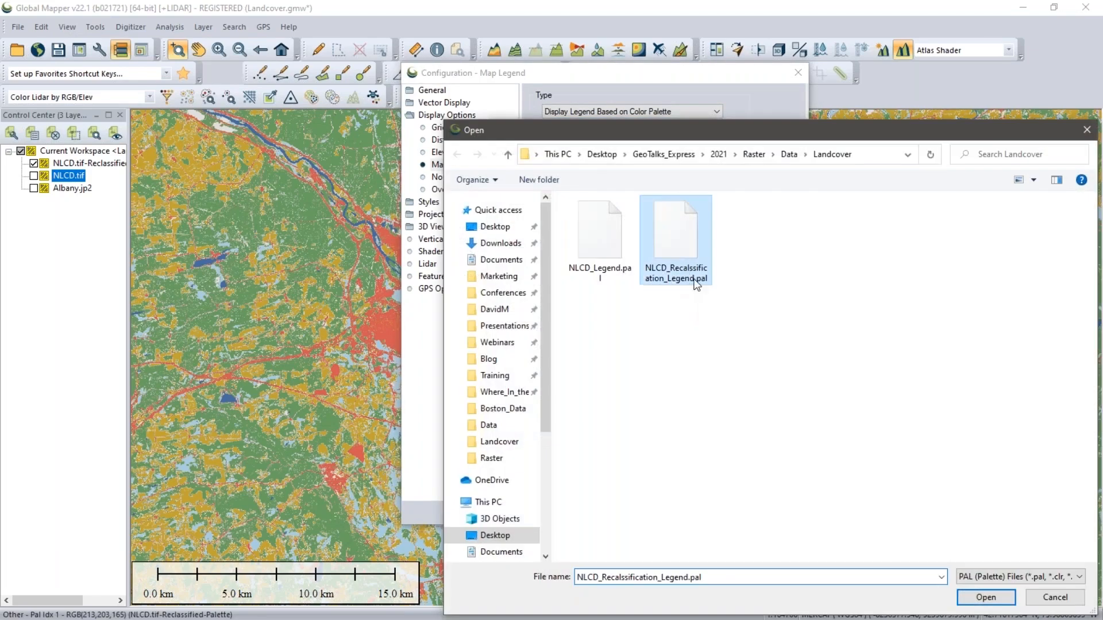
click(984, 601)
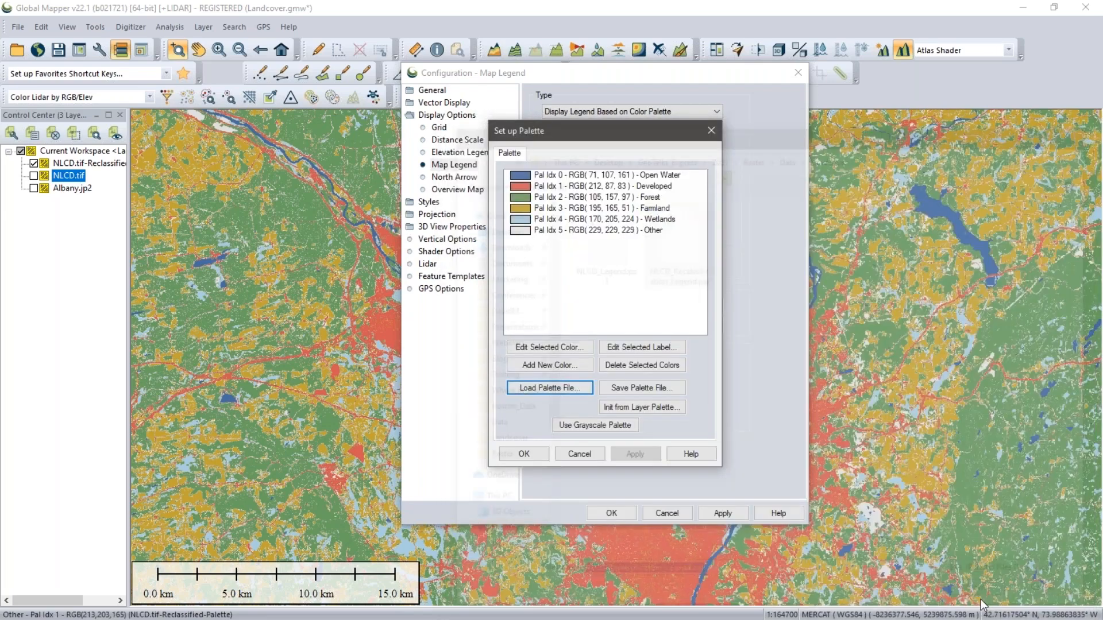
click(528, 452)
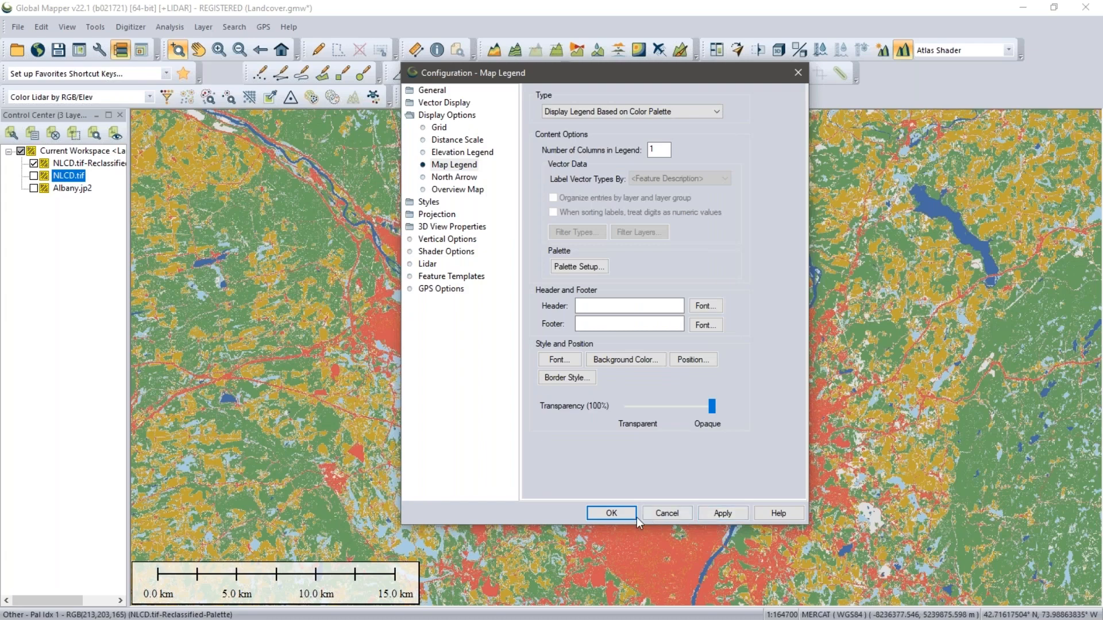
click(611, 513)
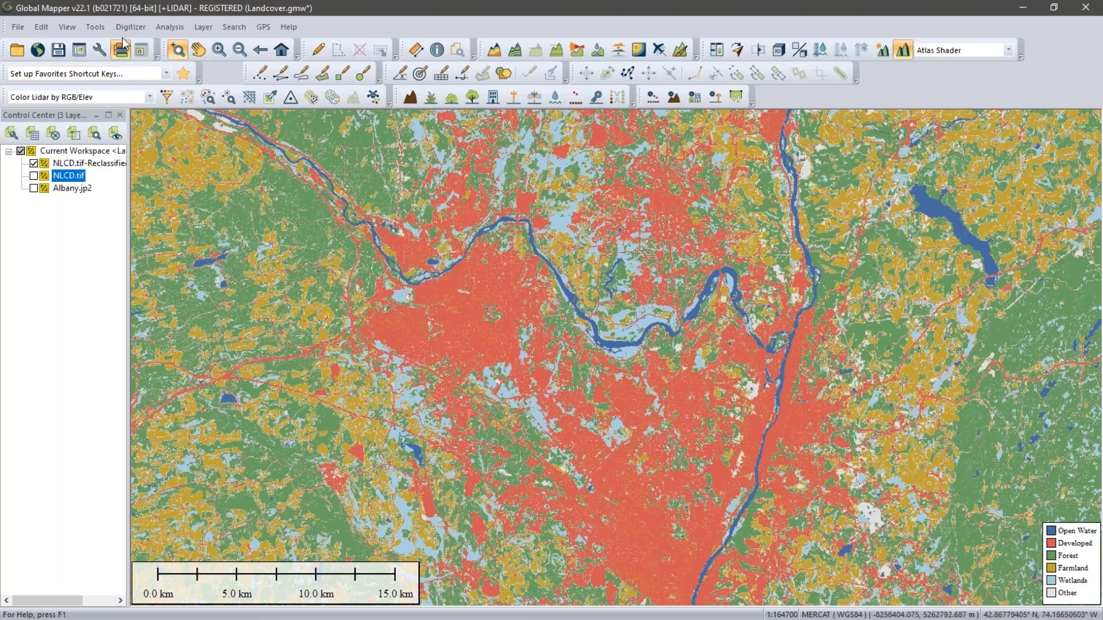
Start creating area features from equal values, using only the NLCD.tif-Reclassified-Palette layer
click(203, 27)
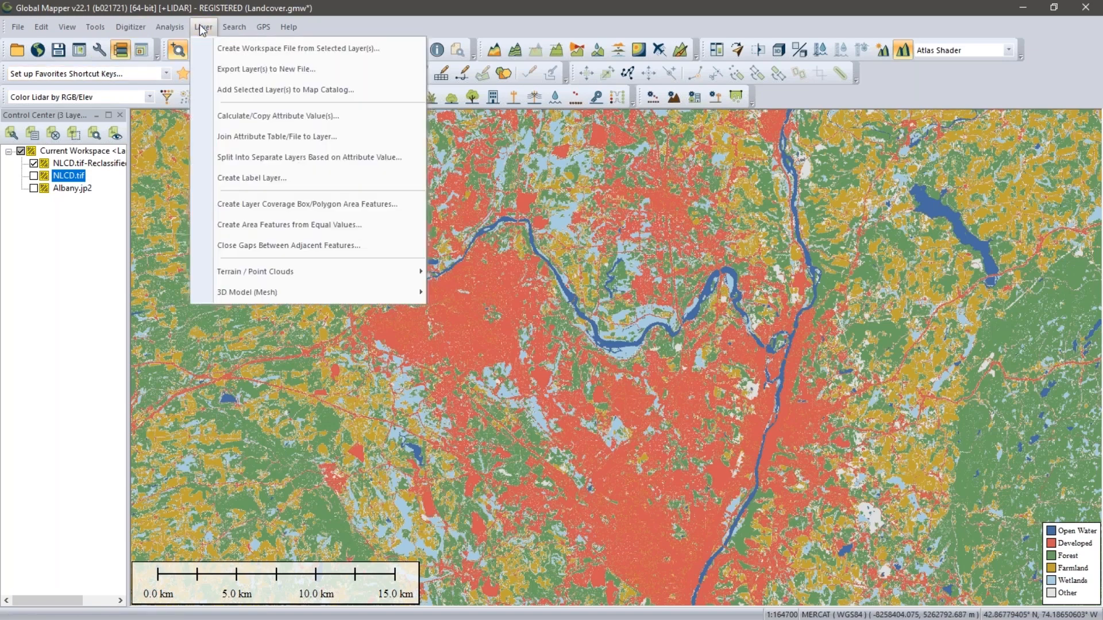
click(286, 225)
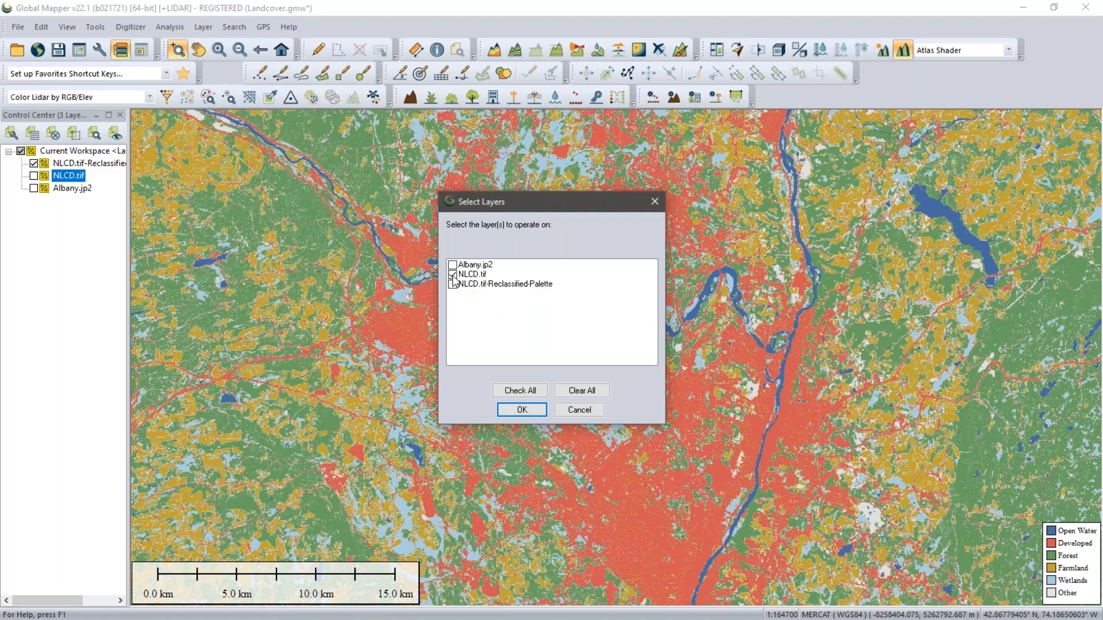
click(453, 276)
click(453, 285)
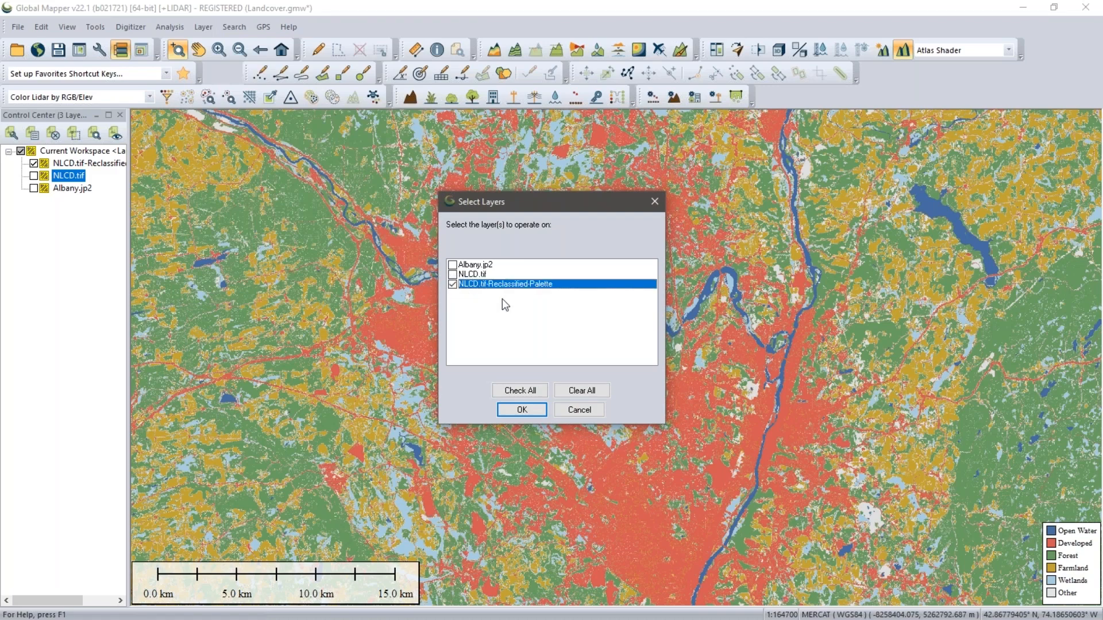
click(522, 410)
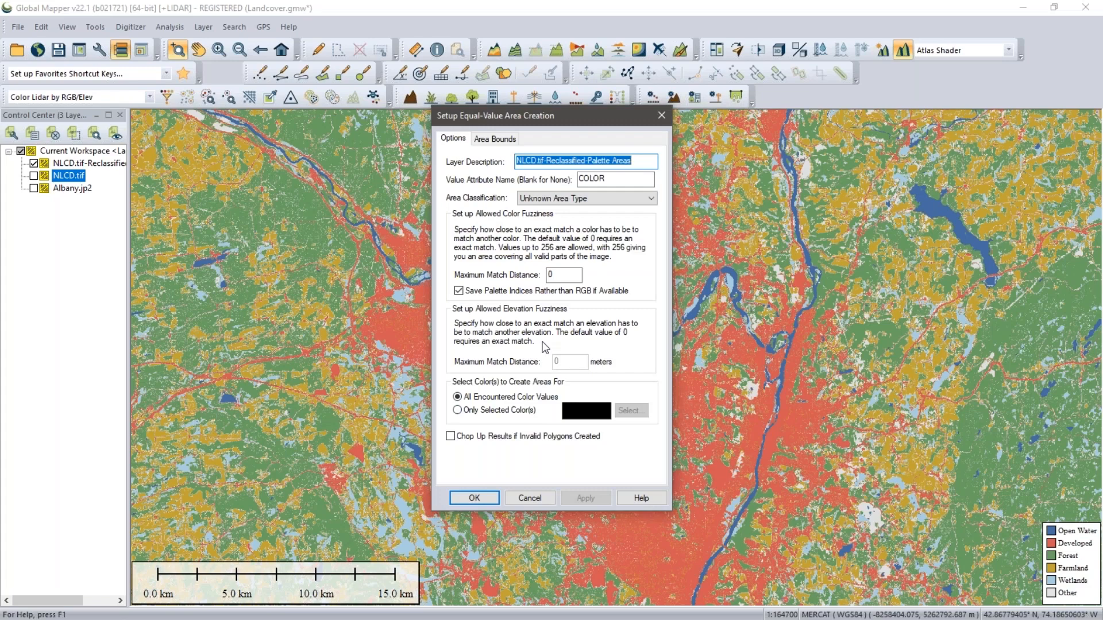
Restrict the area creation to the Farmland color, RGB 195, 165, 51
click(461, 412)
drag(622, 291, 622, 343)
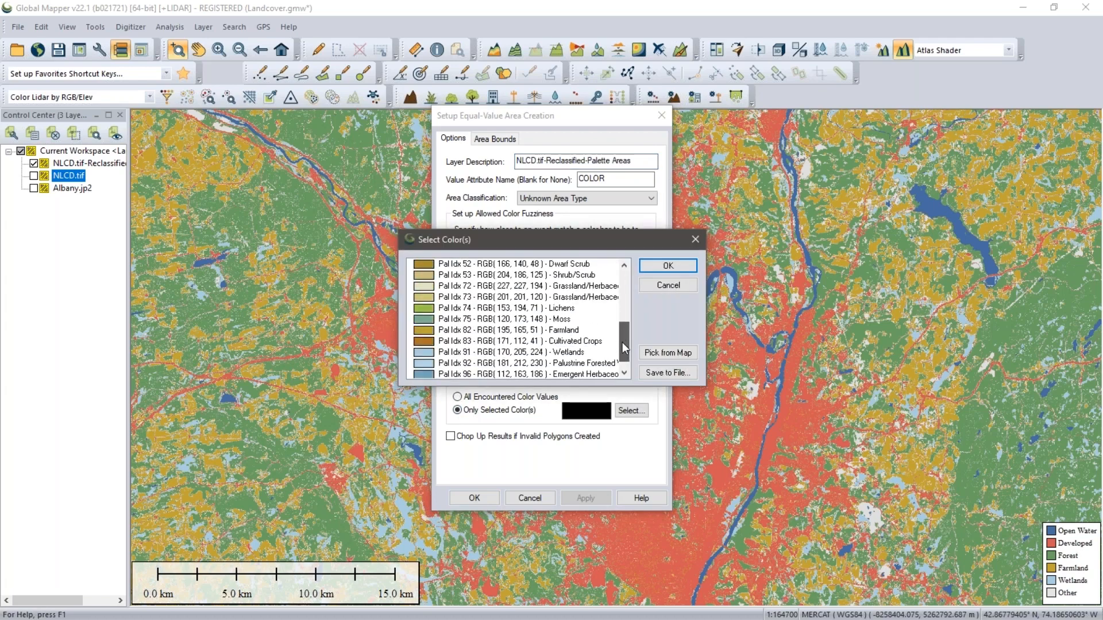
click(574, 332)
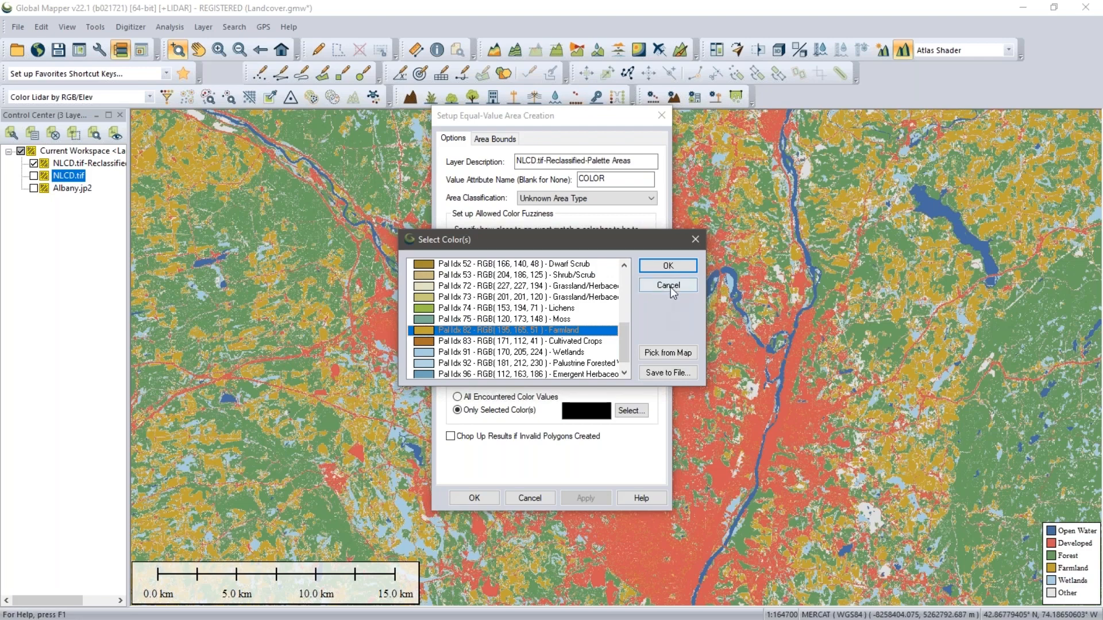
click(668, 265)
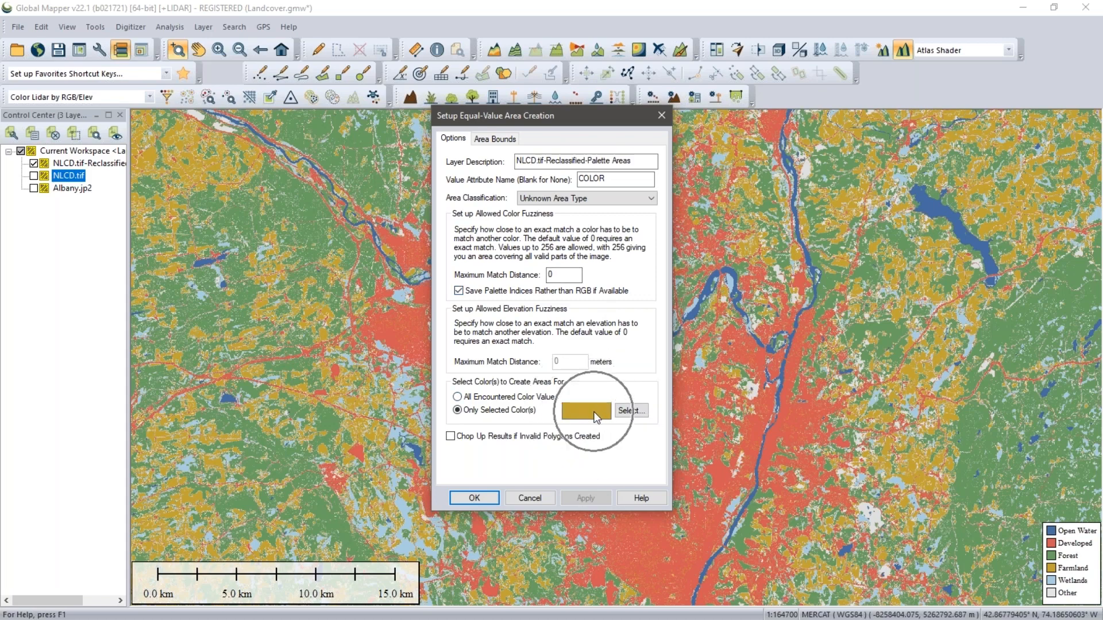
Limit the area bounds to a drawn box about 39.9 by 30.3 km around the main developed area and create the farmland areas
click(502, 139)
click(593, 158)
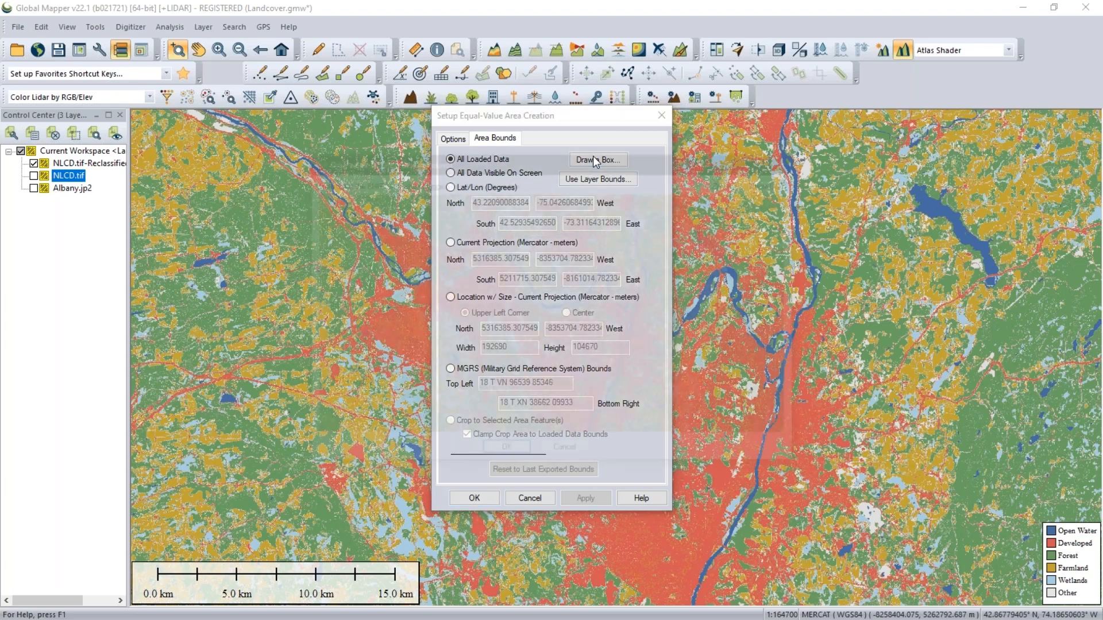
drag(463, 263, 694, 437)
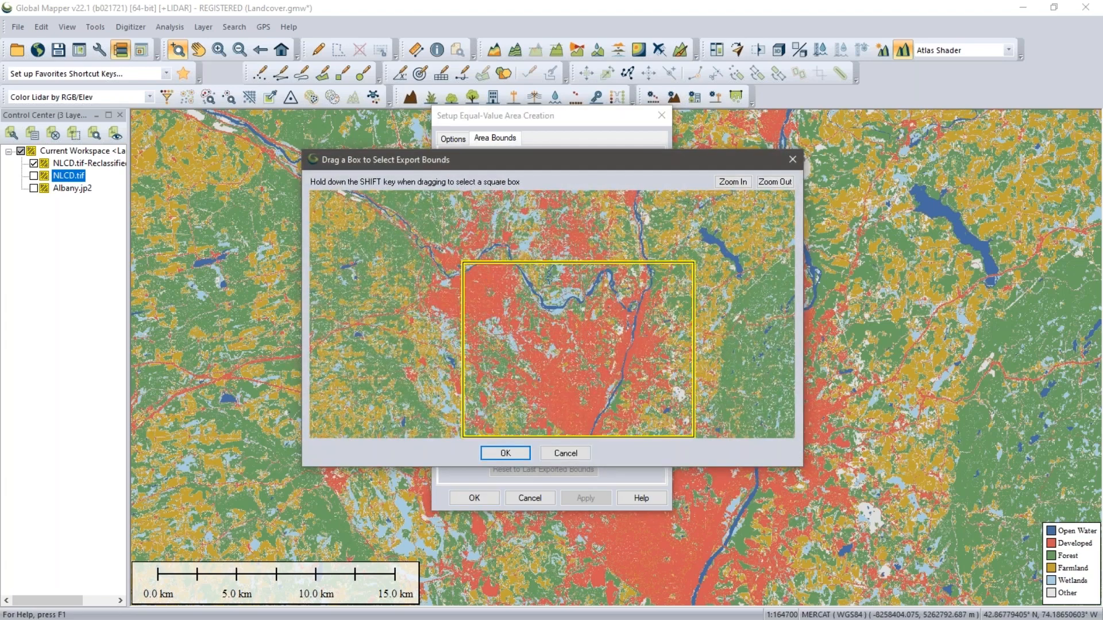
click(512, 452)
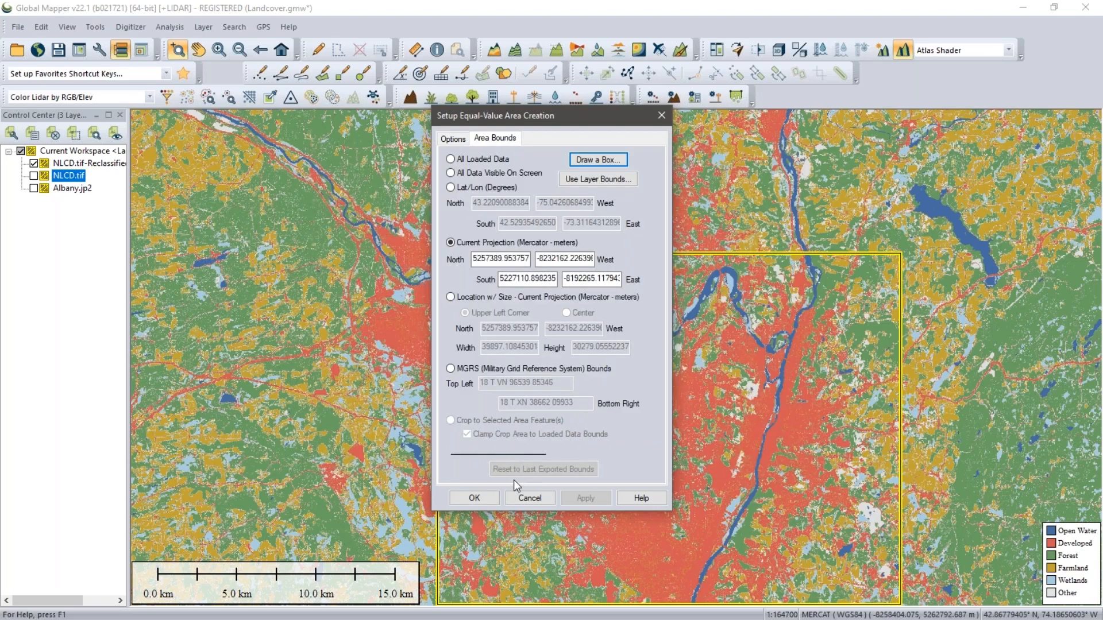
click(473, 499)
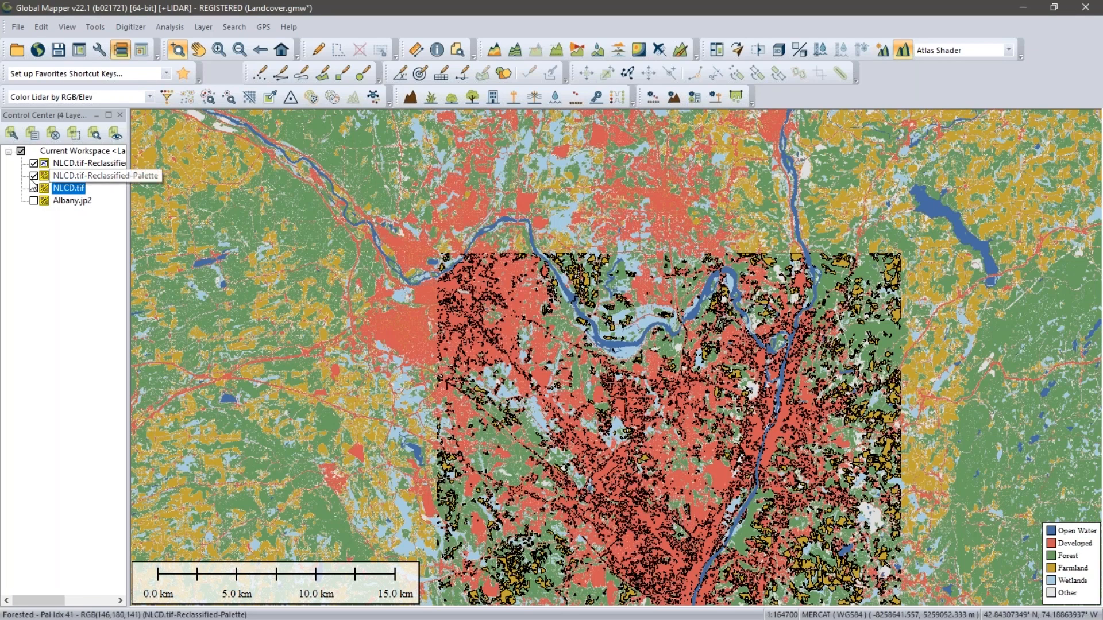
Hide the reclassified raster so that only the farmland area layer is displayed, and examine its polygons up close
click(34, 176)
click(34, 164)
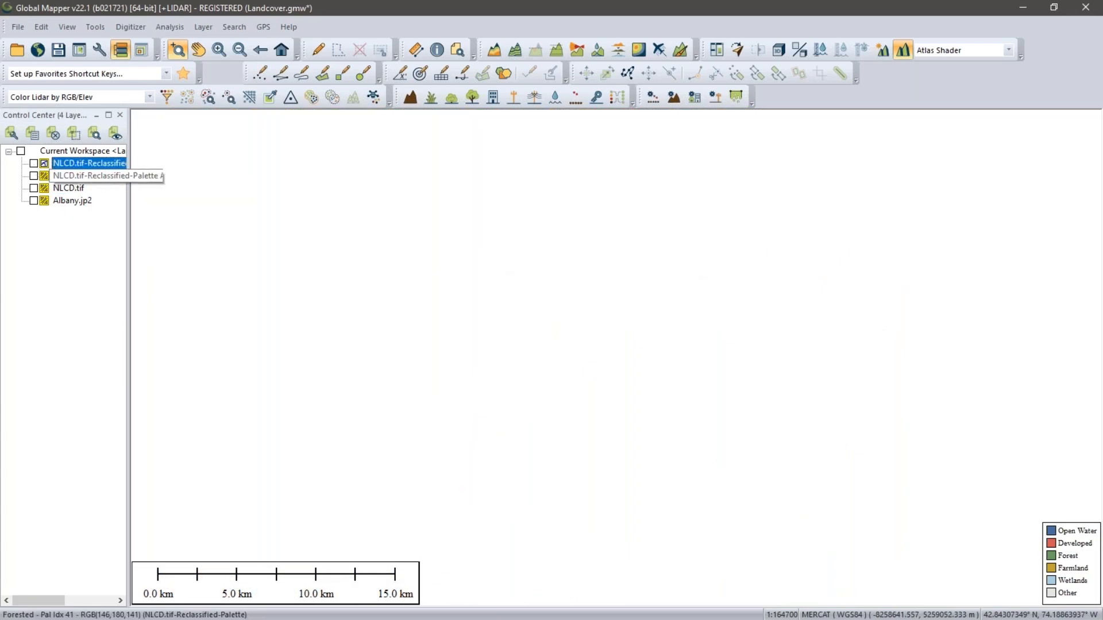
click(34, 163)
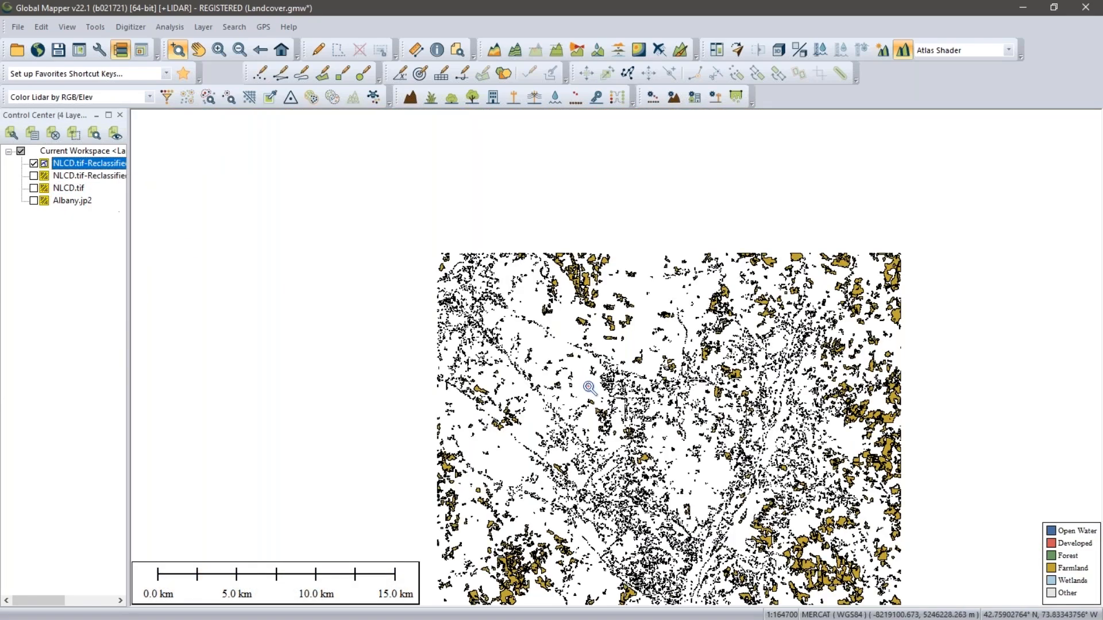
scroll(668, 413, up, 3)
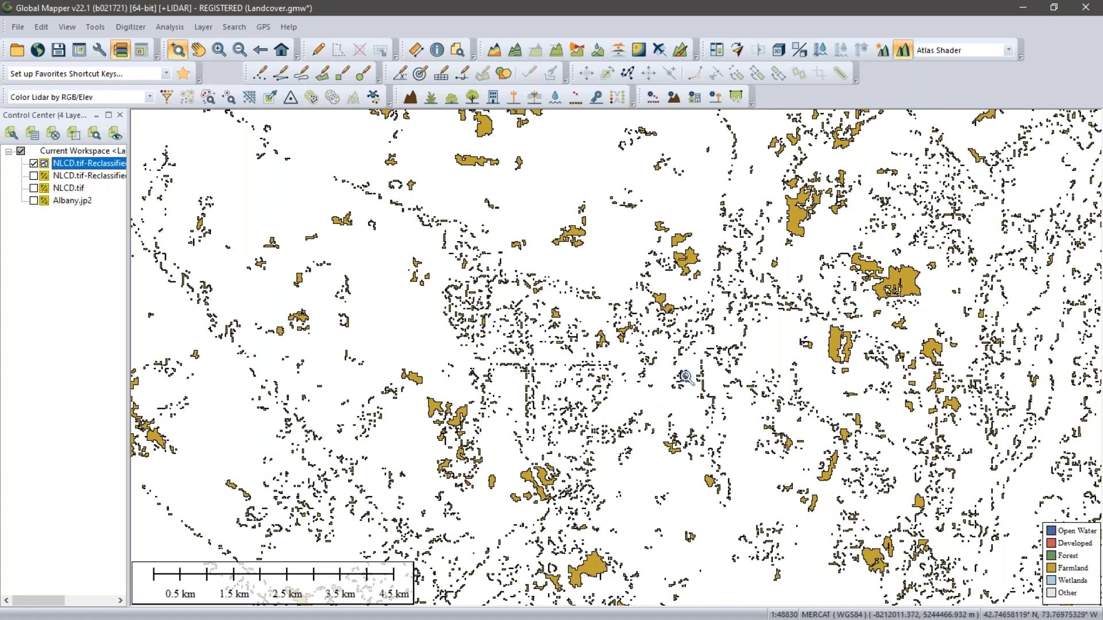
scroll(621, 354, down, 1)
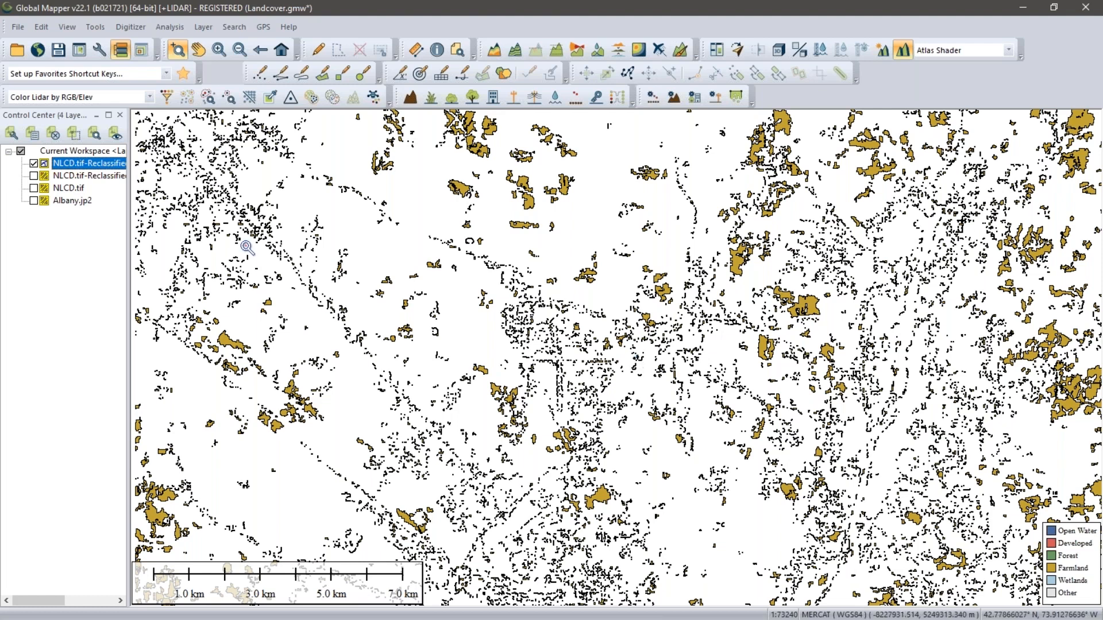
click(178, 30)
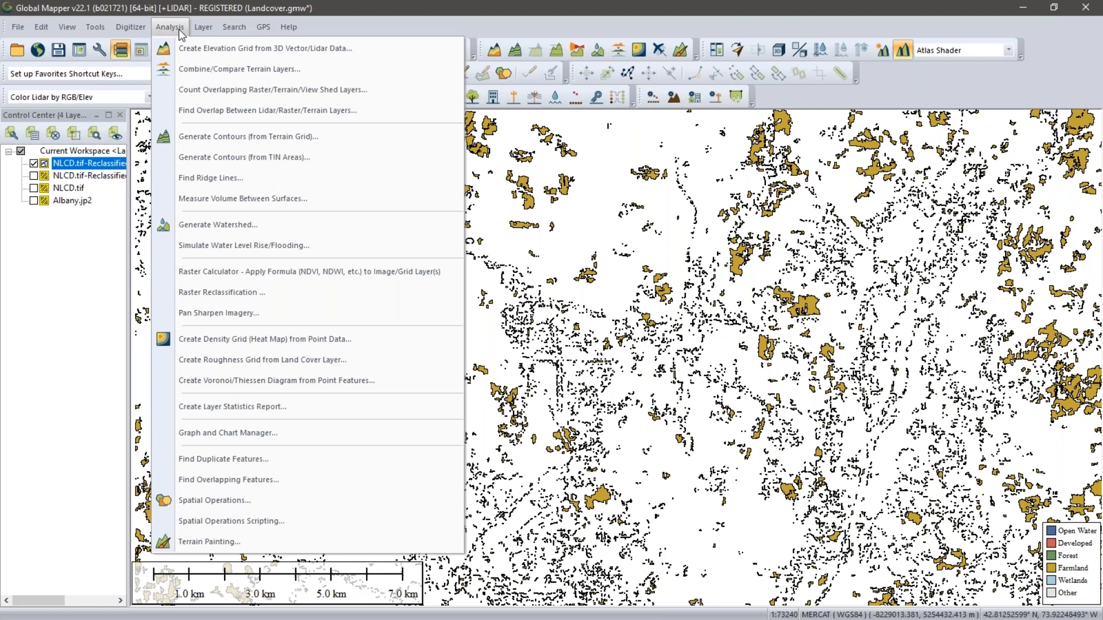
click(255, 274)
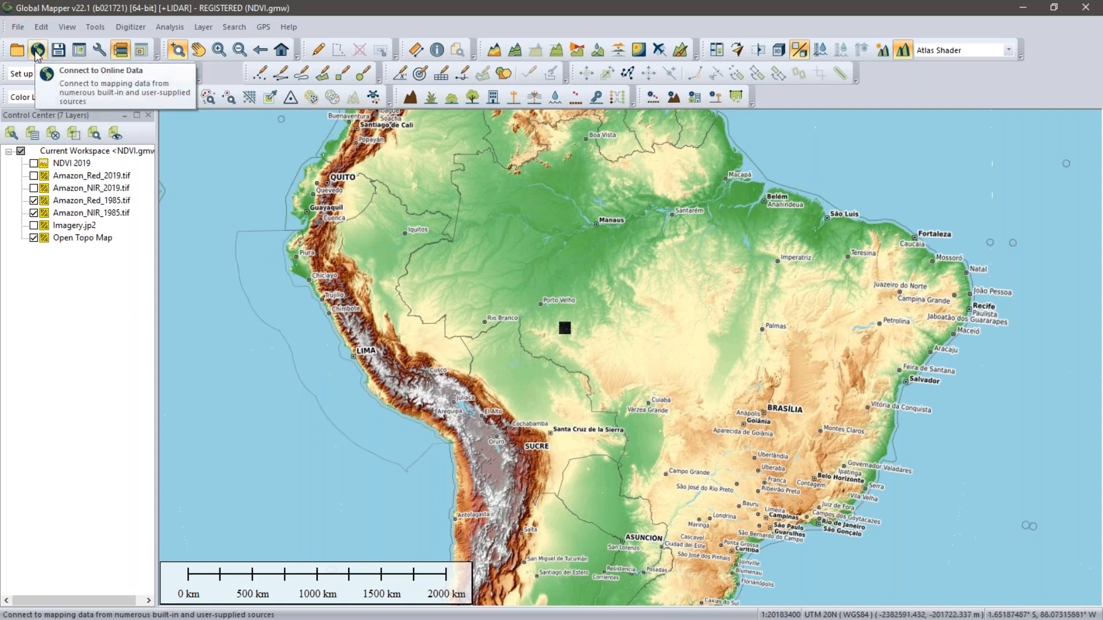
Hide the Open Topo Map layer, zoom to the 1985 Amazon imagery, and select the Amazon_Red_1985.tif layer
click(34, 238)
drag(549, 315, 580, 346)
drag(504, 208, 780, 488)
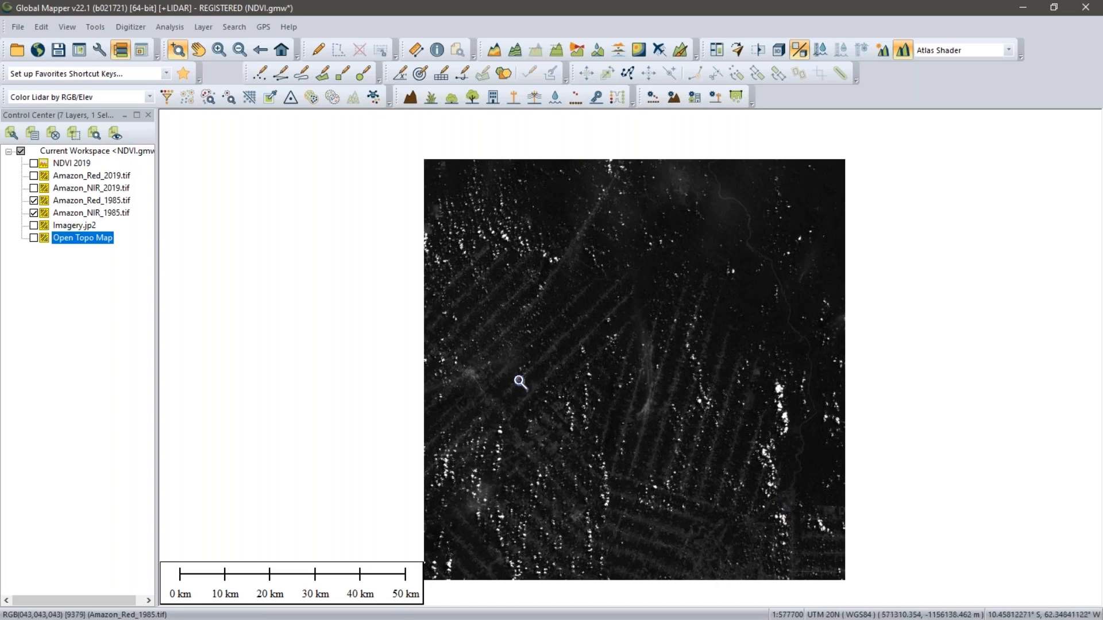
click(34, 200)
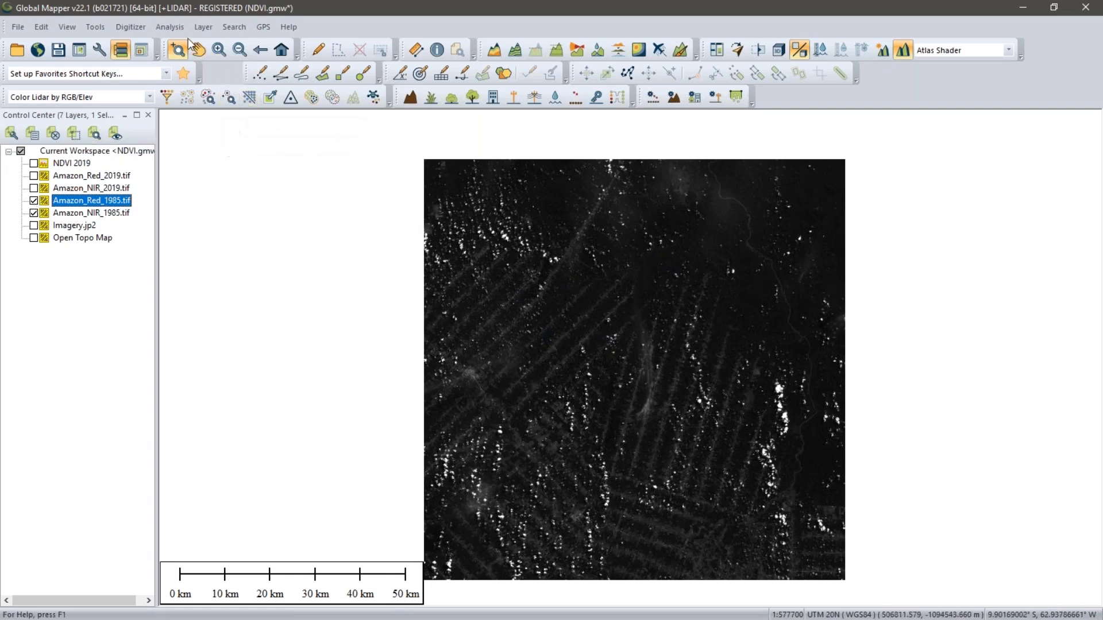
Start a Raster Calculator operation on the Amazon_NIR_1985.tif and Amazon_Red_1985.tif layers
click(175, 26)
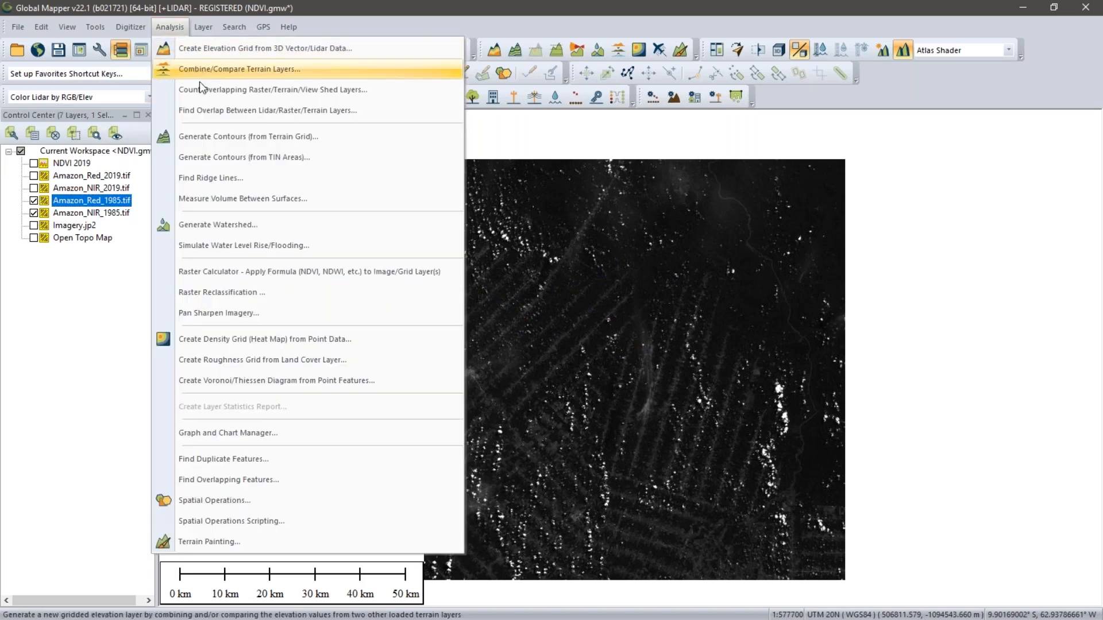
click(240, 269)
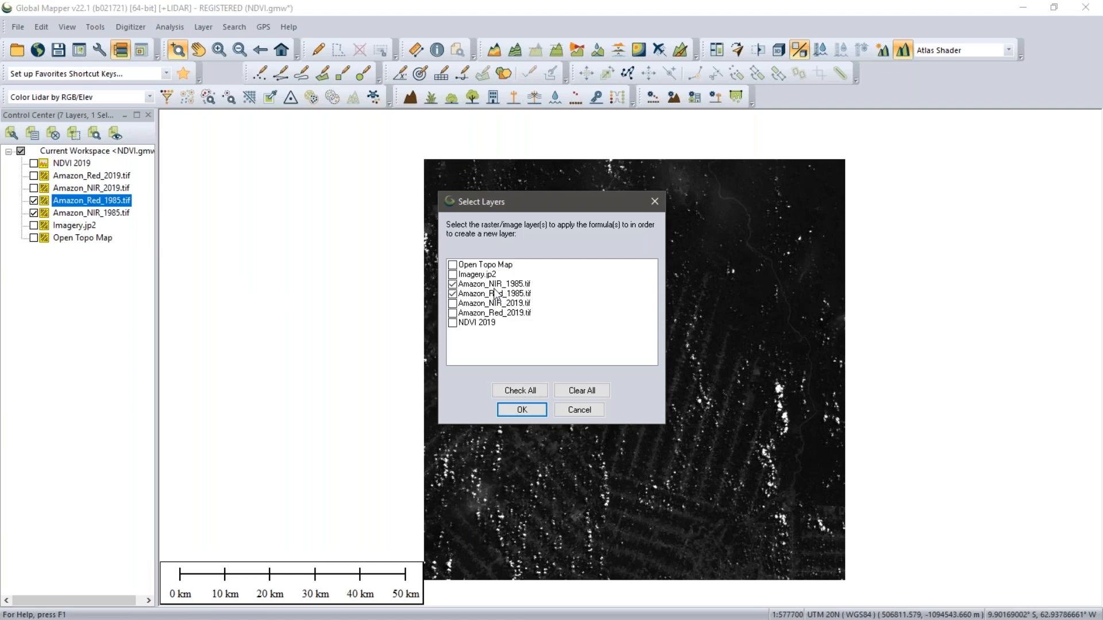
click(520, 410)
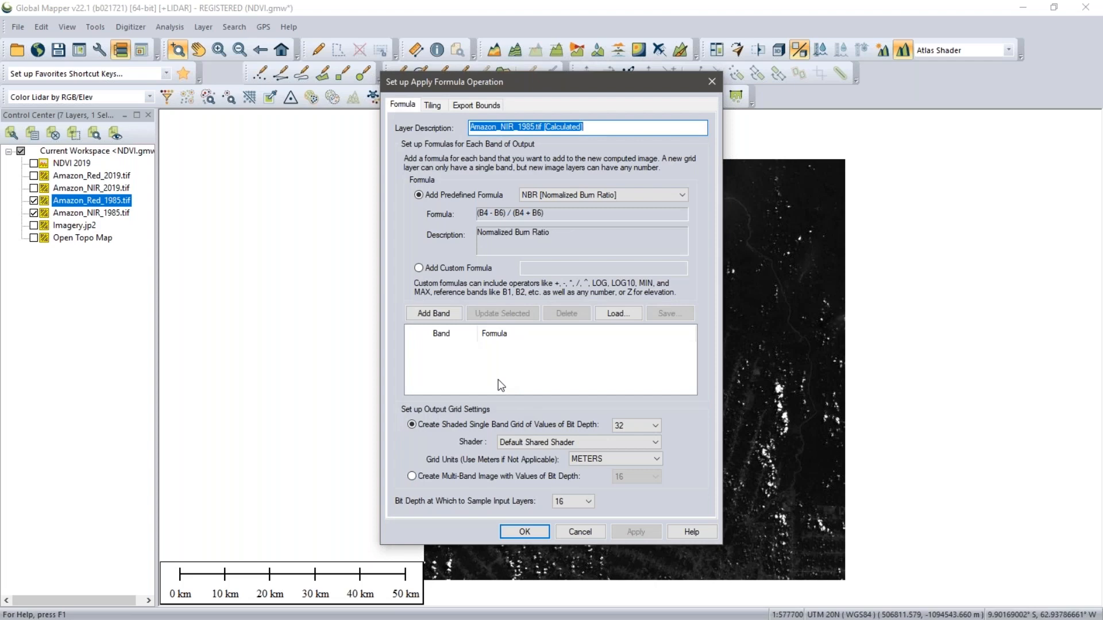
Name the output layer NDVI 1985 and add the predefined NDVI formula as its output band
text(NDVI)
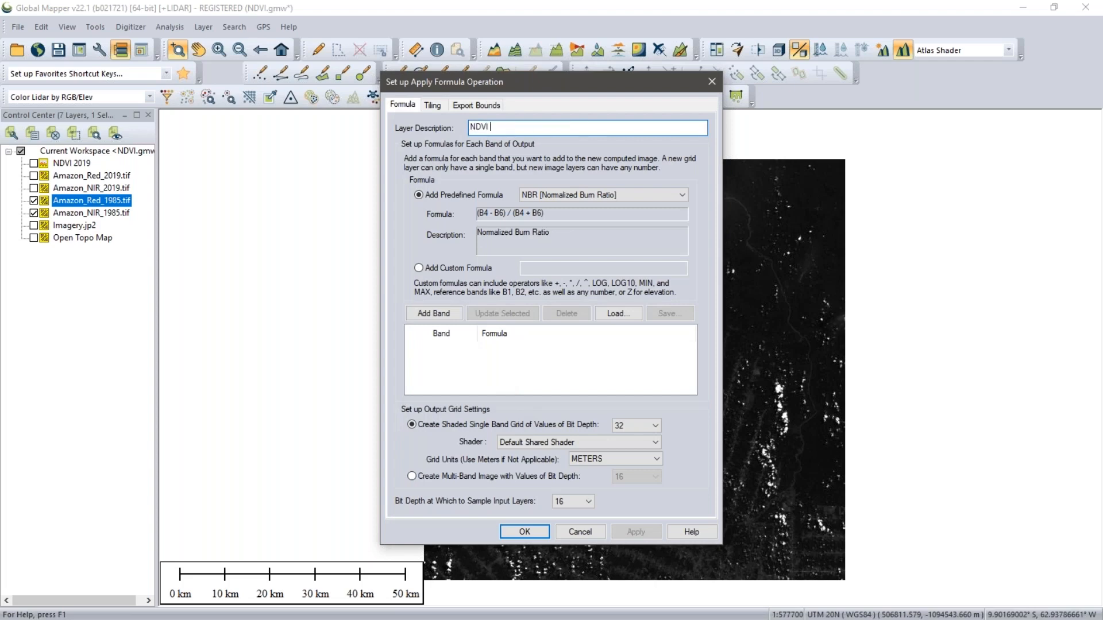
text( 1985)
click(606, 195)
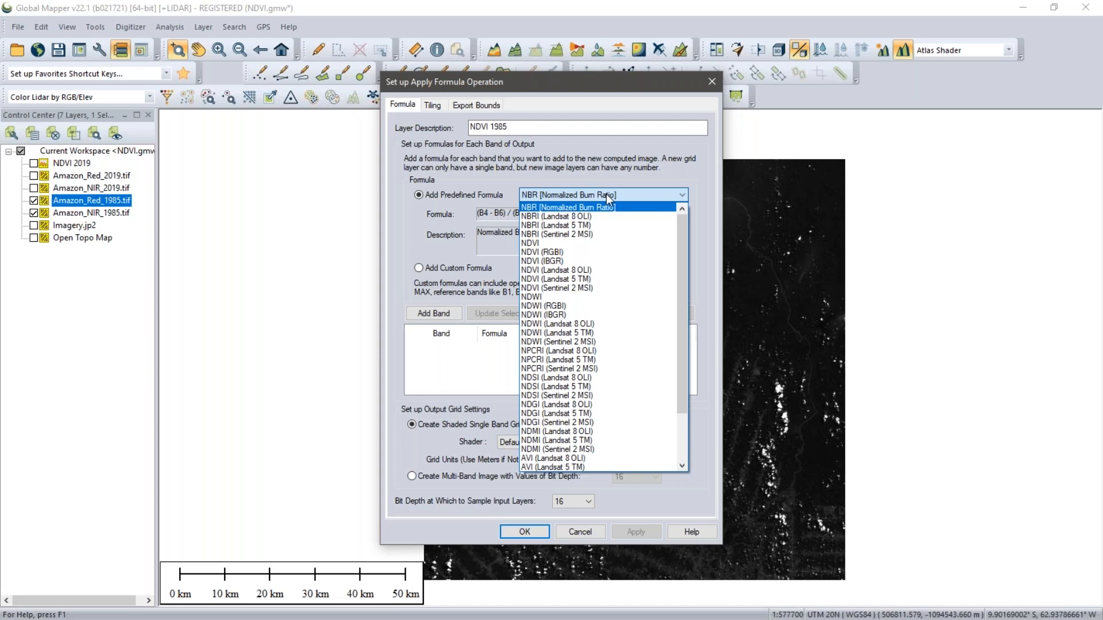
click(547, 243)
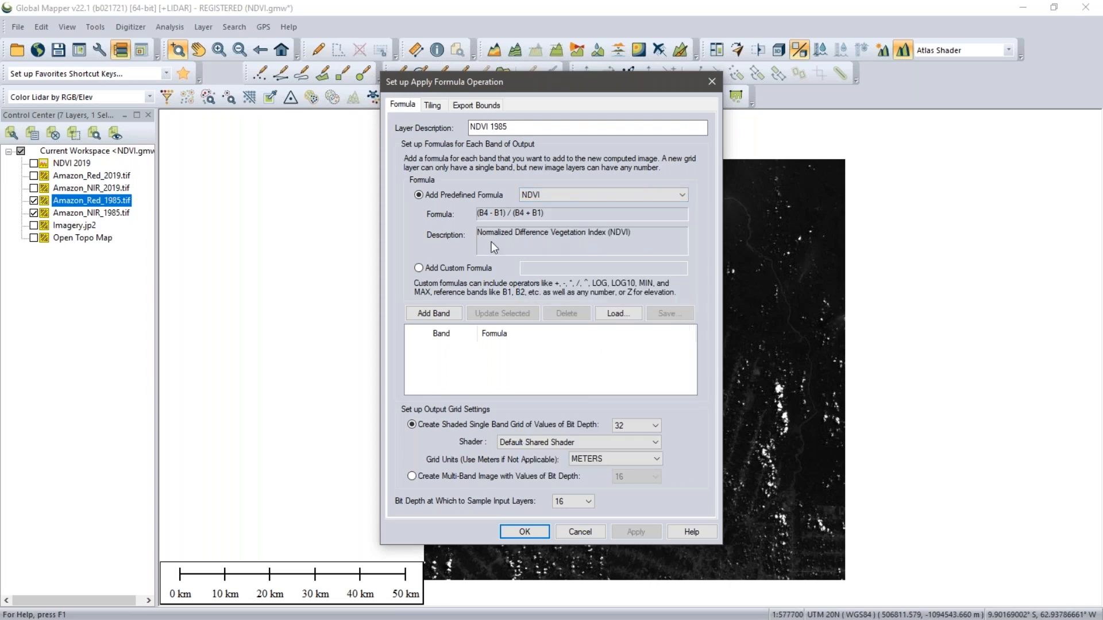
click(541, 198)
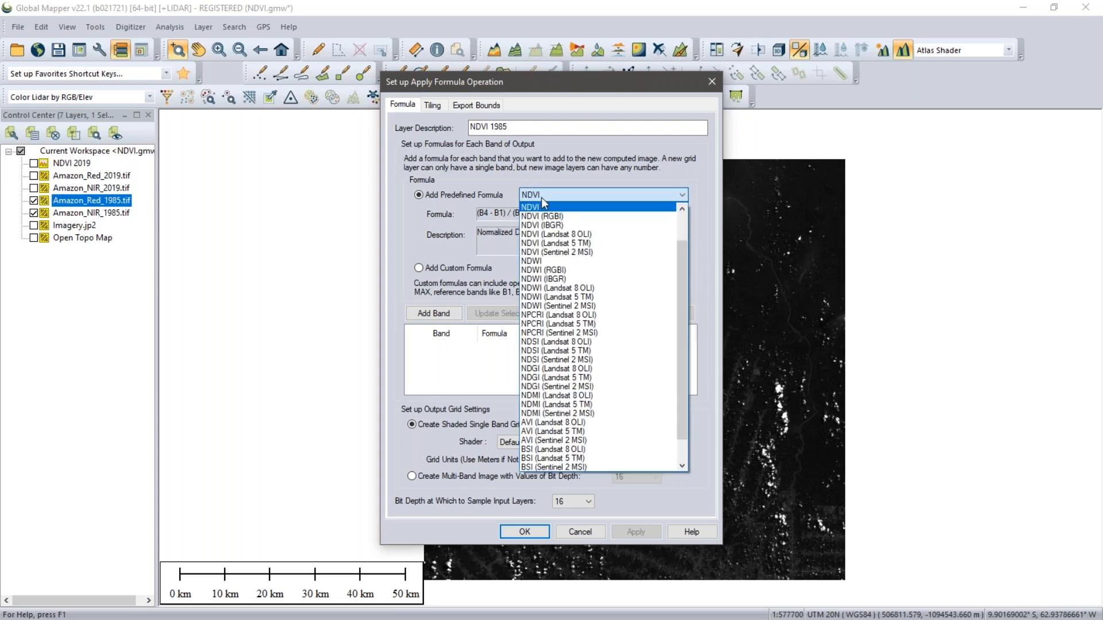
click(543, 205)
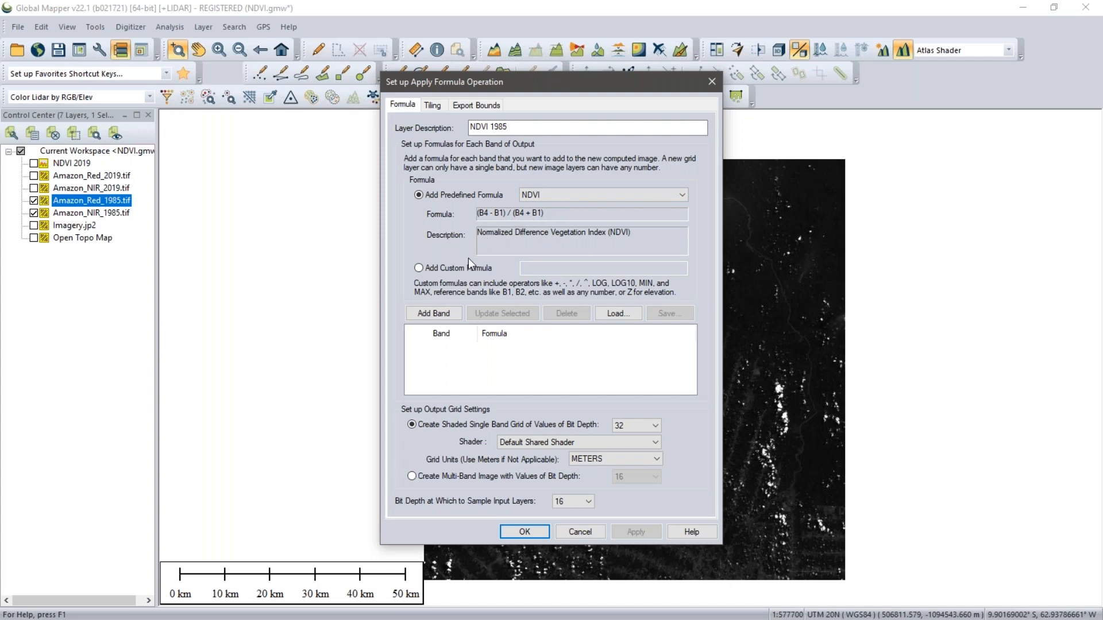
click(450, 316)
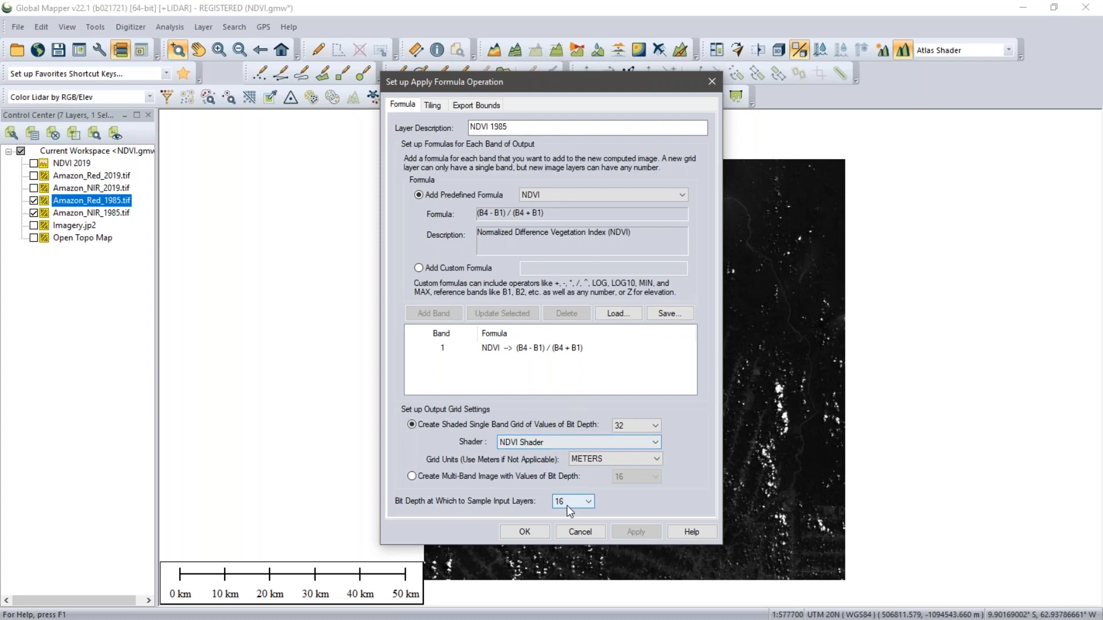
Assign only Amazon_Red_1985.tif to Band 1 and only Amazon_NIR_1985.tif to Band 4, and calculate the NDVI layer
click(540, 530)
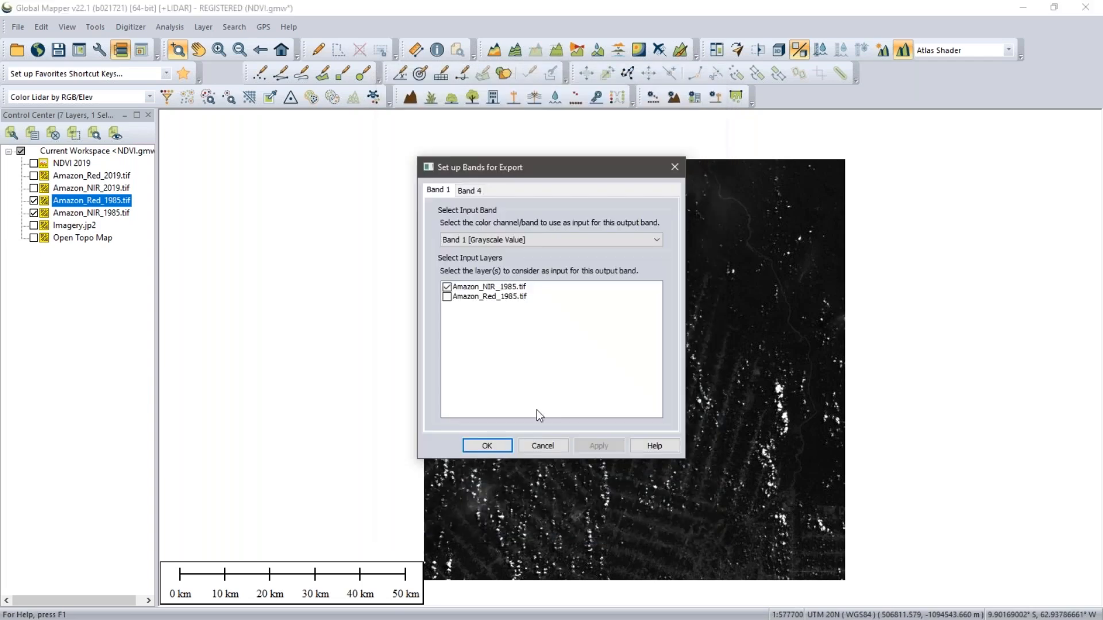
click(447, 287)
click(446, 296)
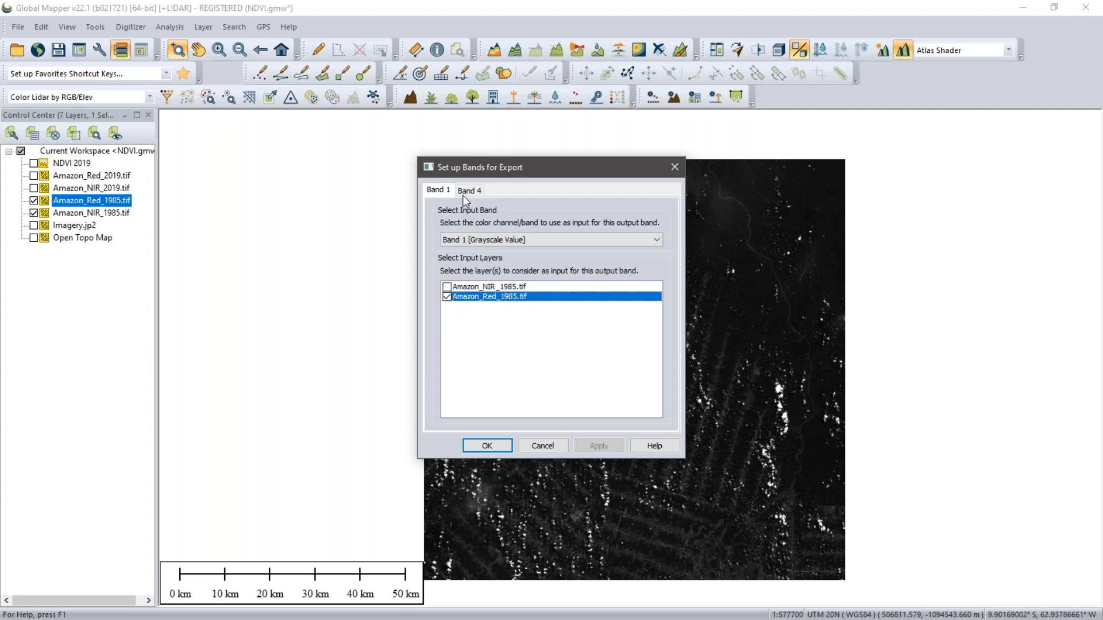
click(470, 191)
click(447, 286)
click(451, 296)
click(501, 240)
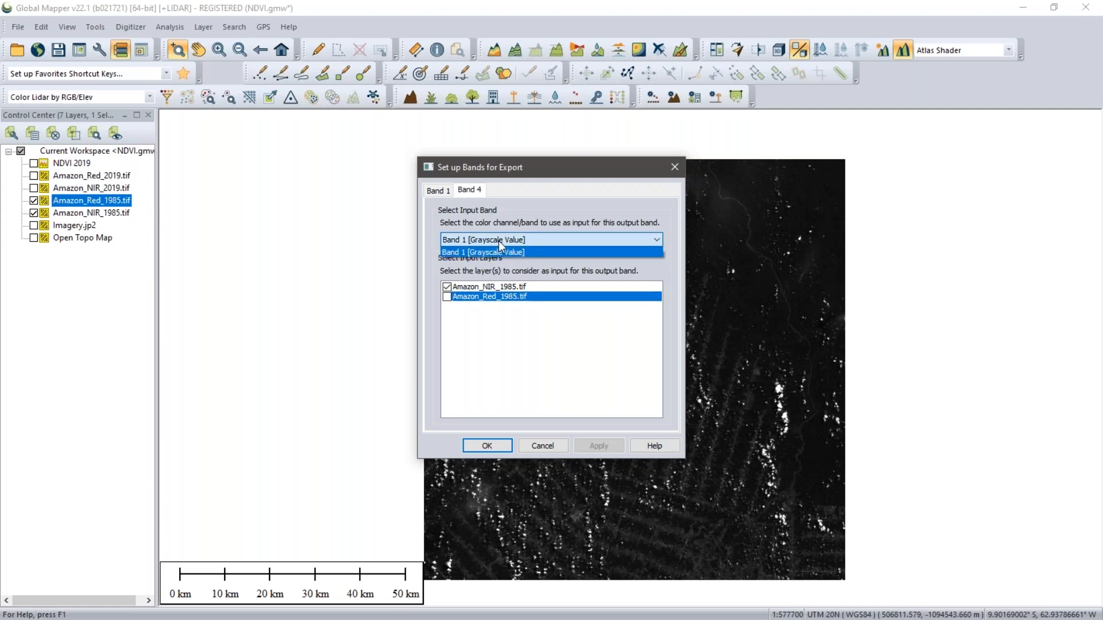
click(500, 251)
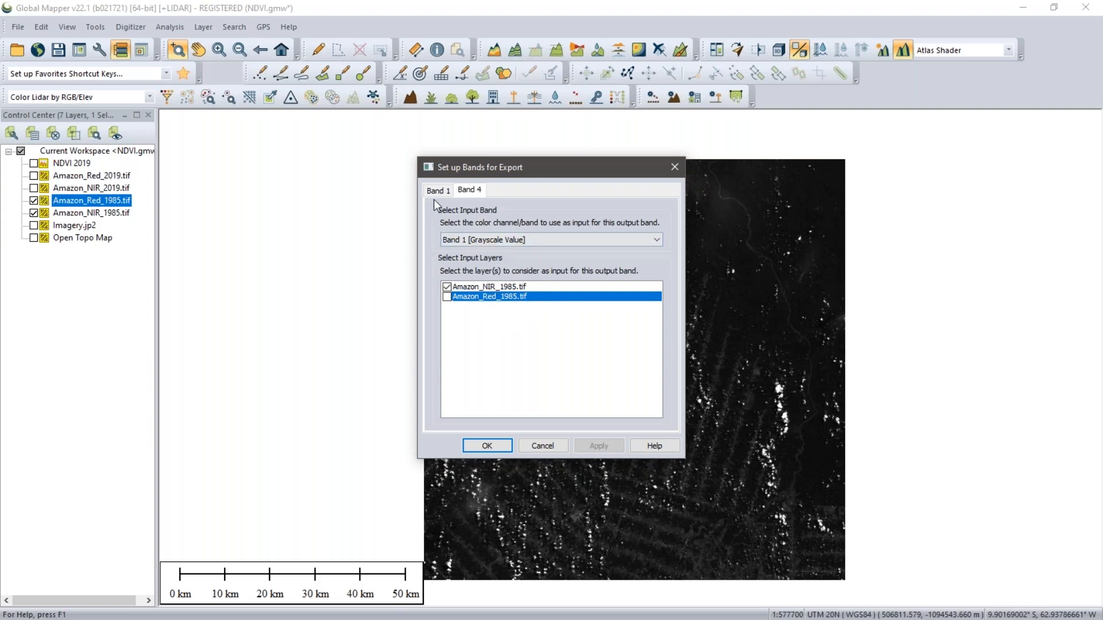
click(491, 442)
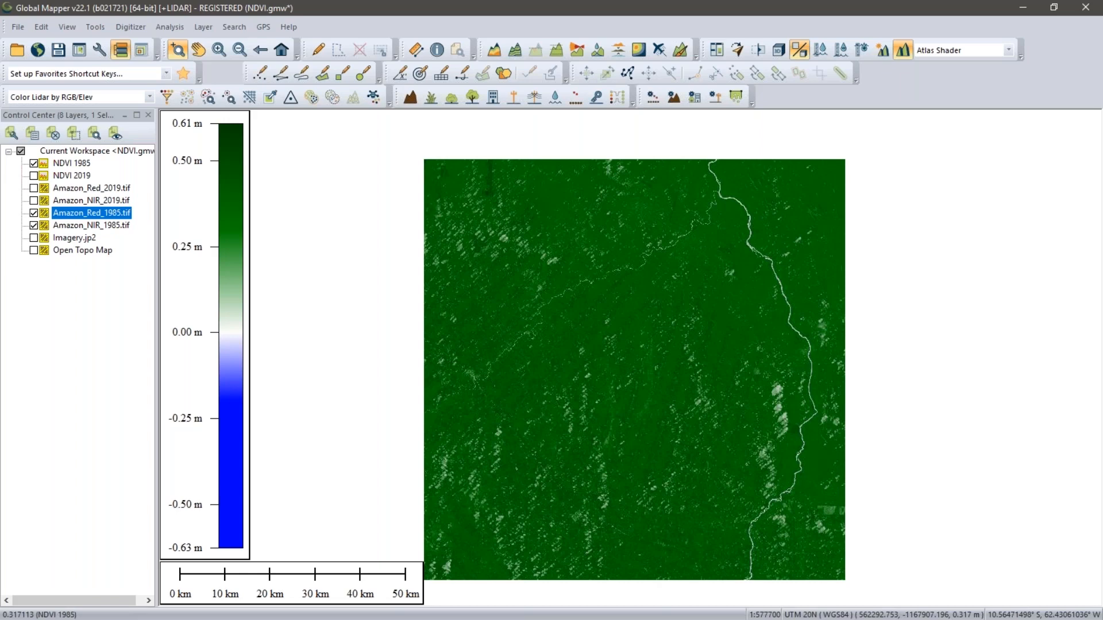
Hide the 1985 red and NIR source layers, and display NDVI 2019 and NDVI 1985 to compare them
click(34, 213)
click(34, 225)
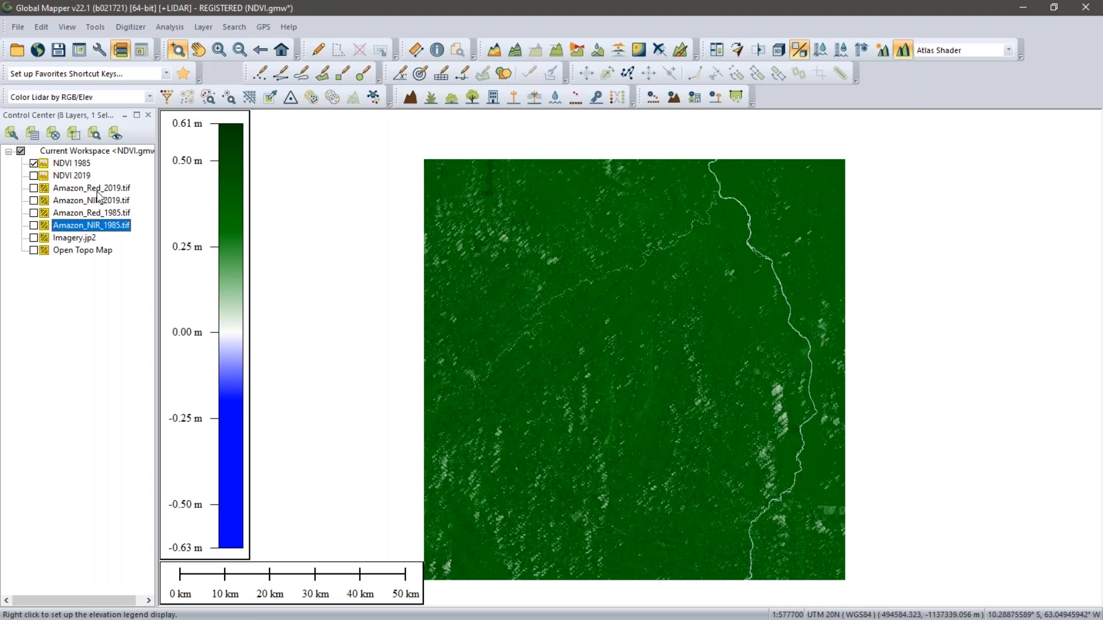
click(34, 175)
click(33, 164)
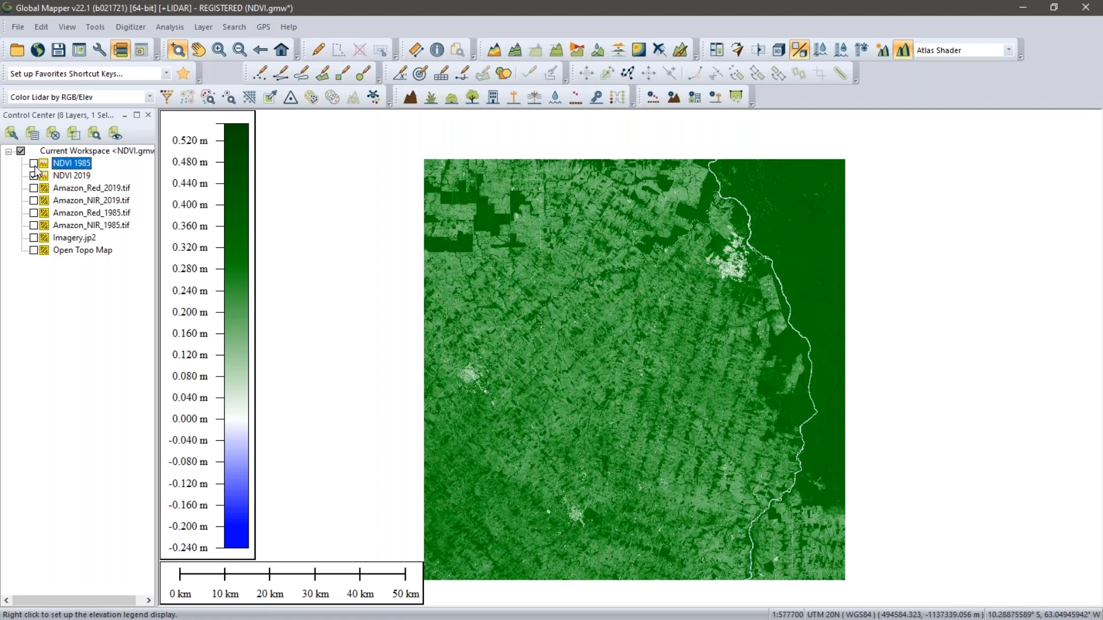
click(33, 163)
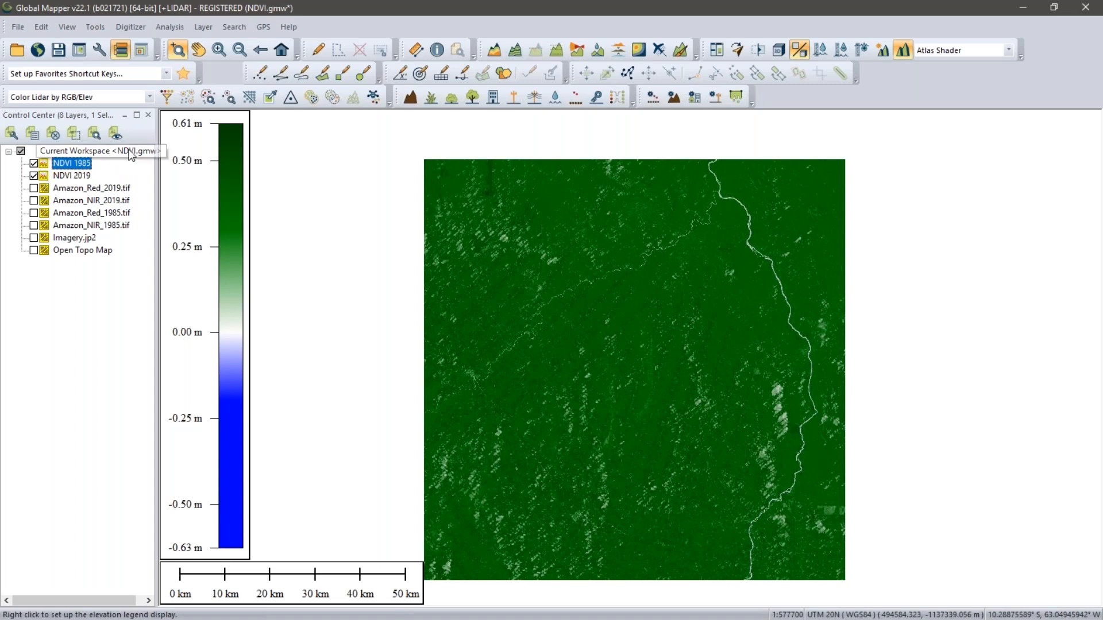
Set up a Raster Calculator operation on NDVI 2019 and NDVI 1985 with the custom formula B1-B2 and the NDVI Shader
click(171, 26)
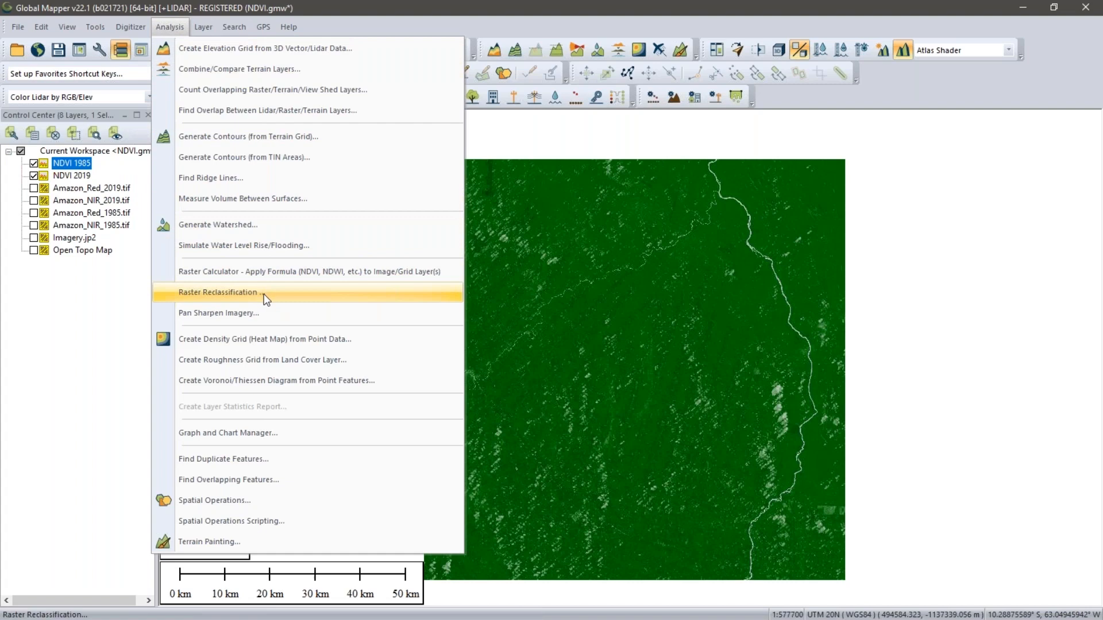
click(256, 272)
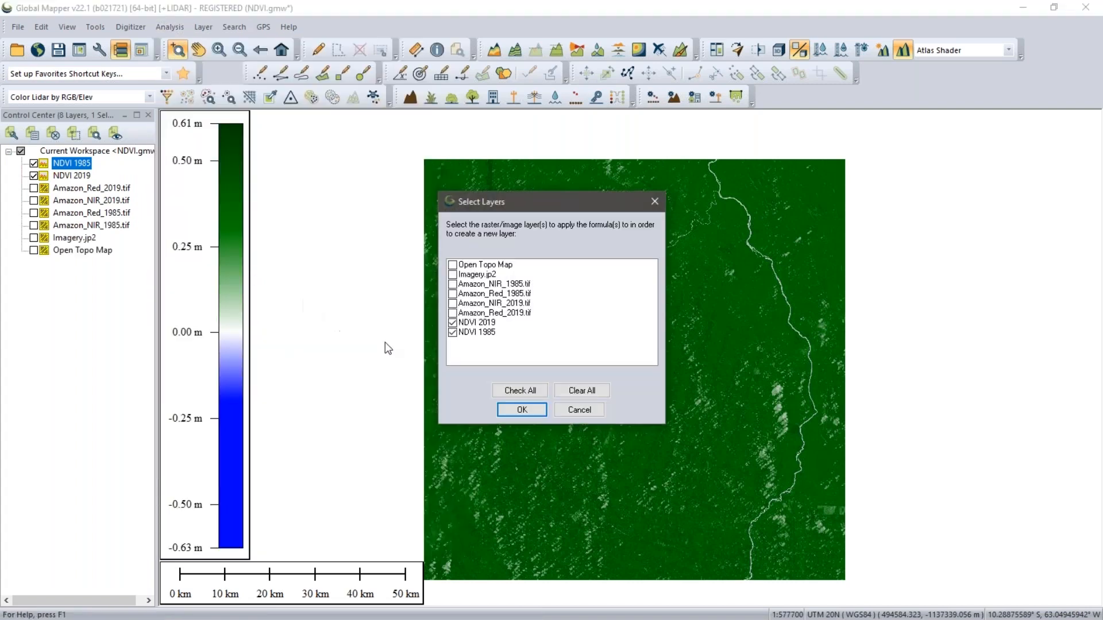
click(511, 408)
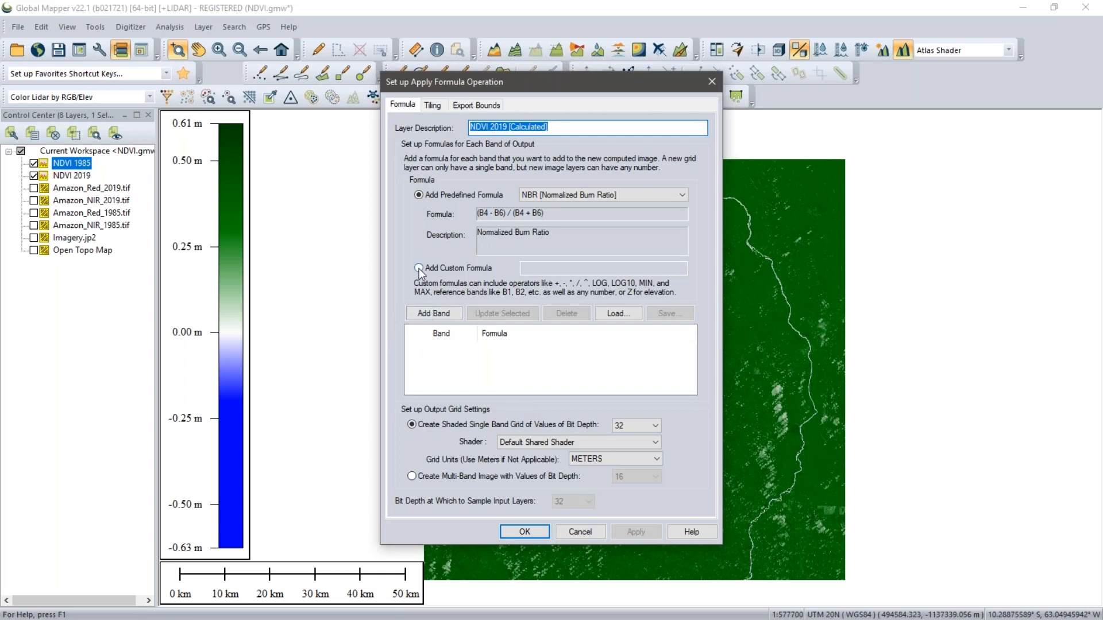
click(418, 268)
click(532, 270)
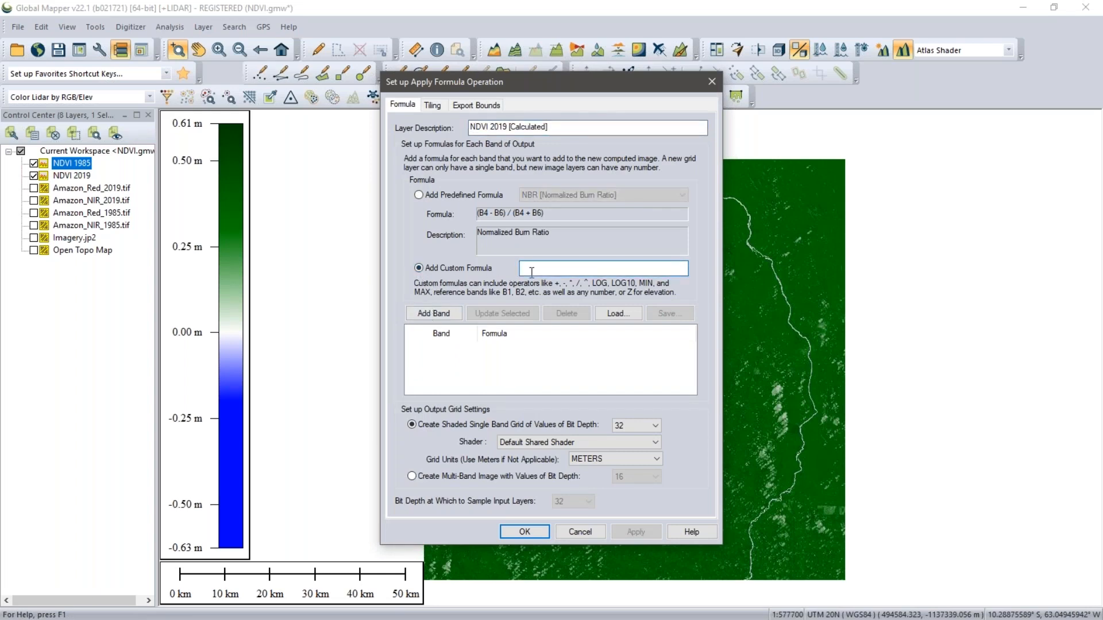
text(B1-B2)
click(425, 314)
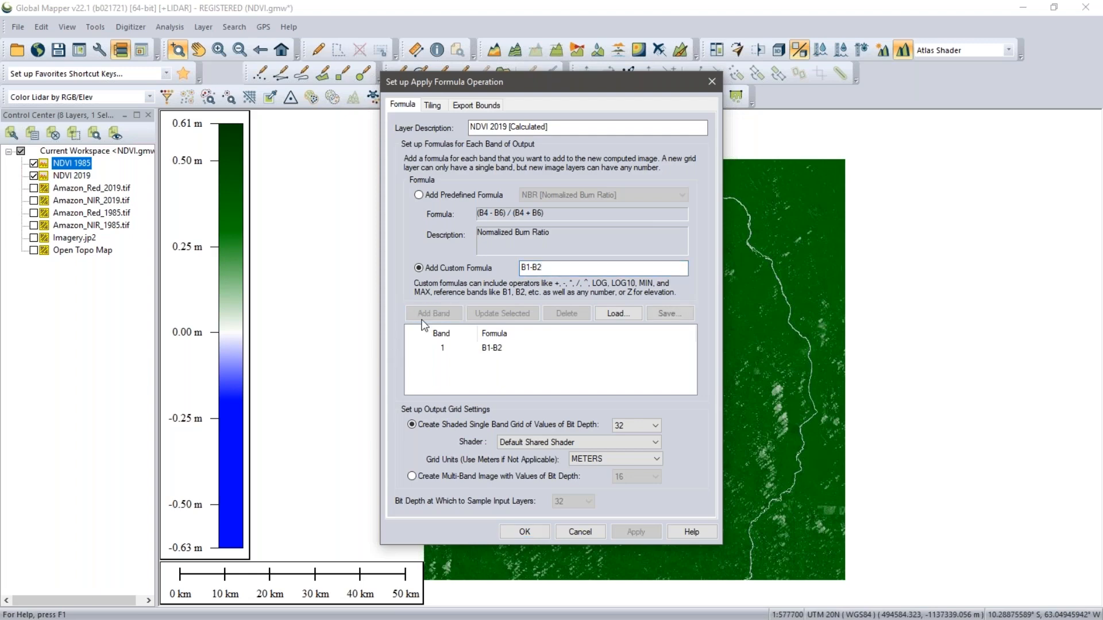
click(544, 440)
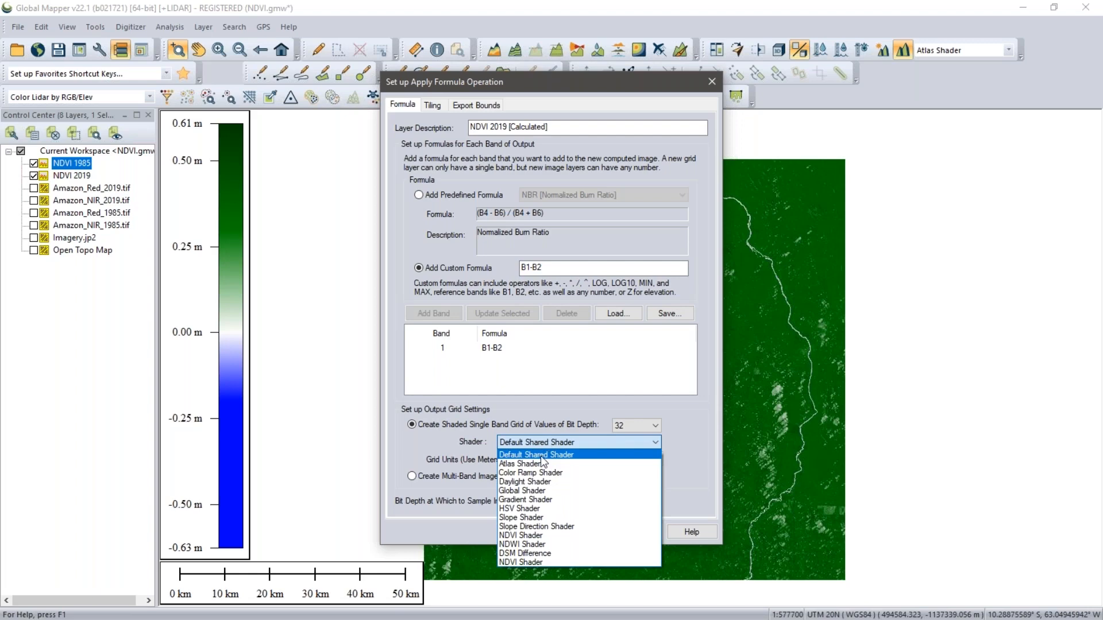
click(543, 536)
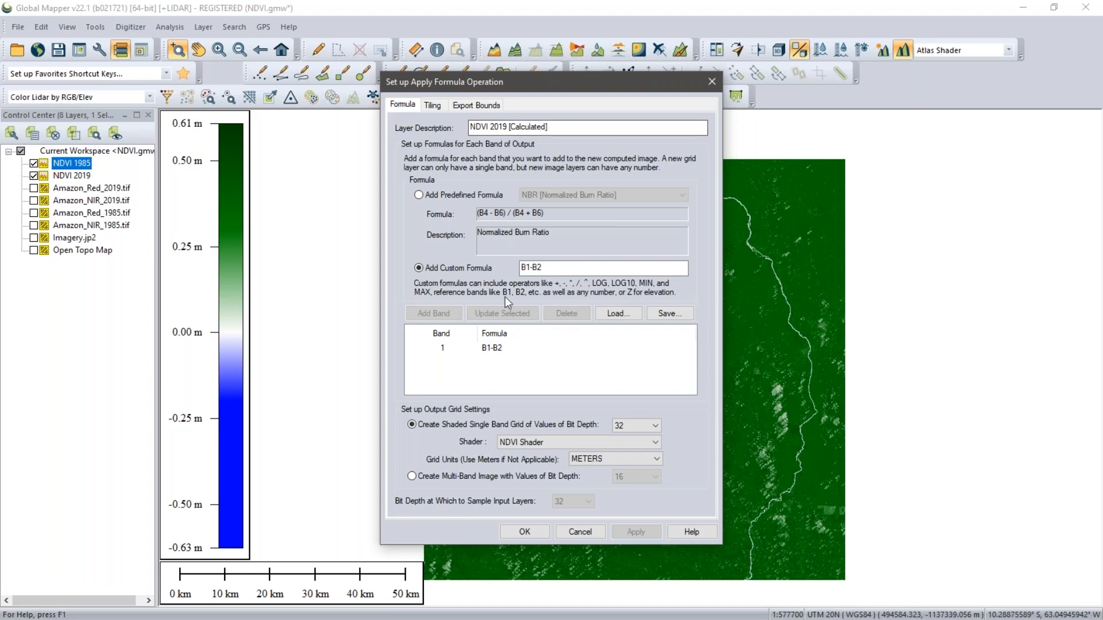
Assign only NDVI 2019 to Band 1 and only NDVI 1985 to Band 2, and calculate the difference layer
click(524, 530)
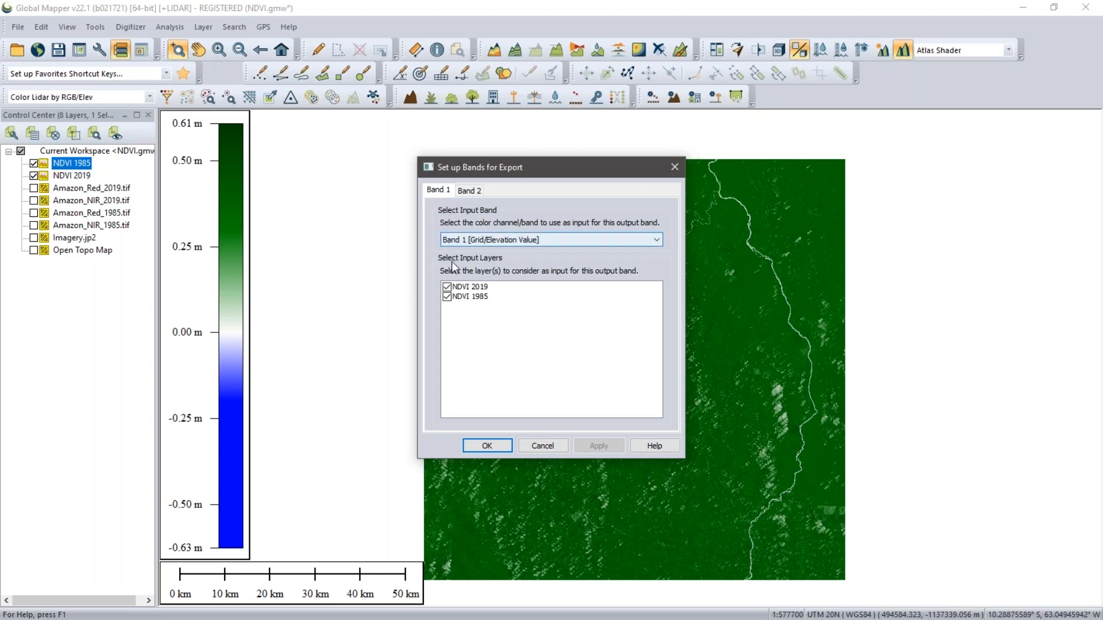
click(447, 297)
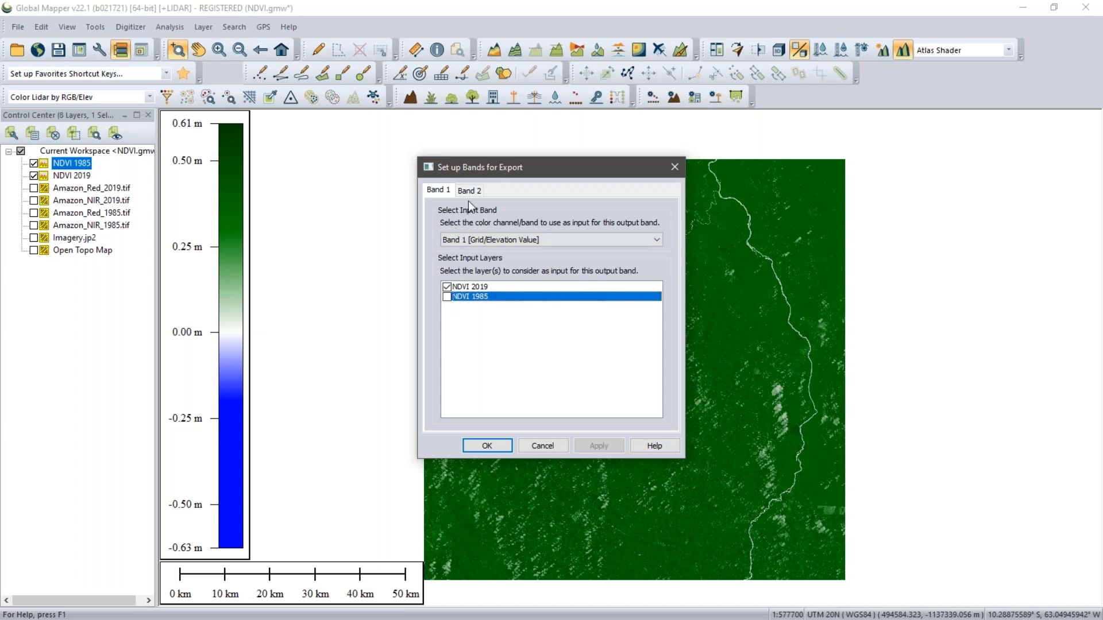
click(469, 193)
click(448, 286)
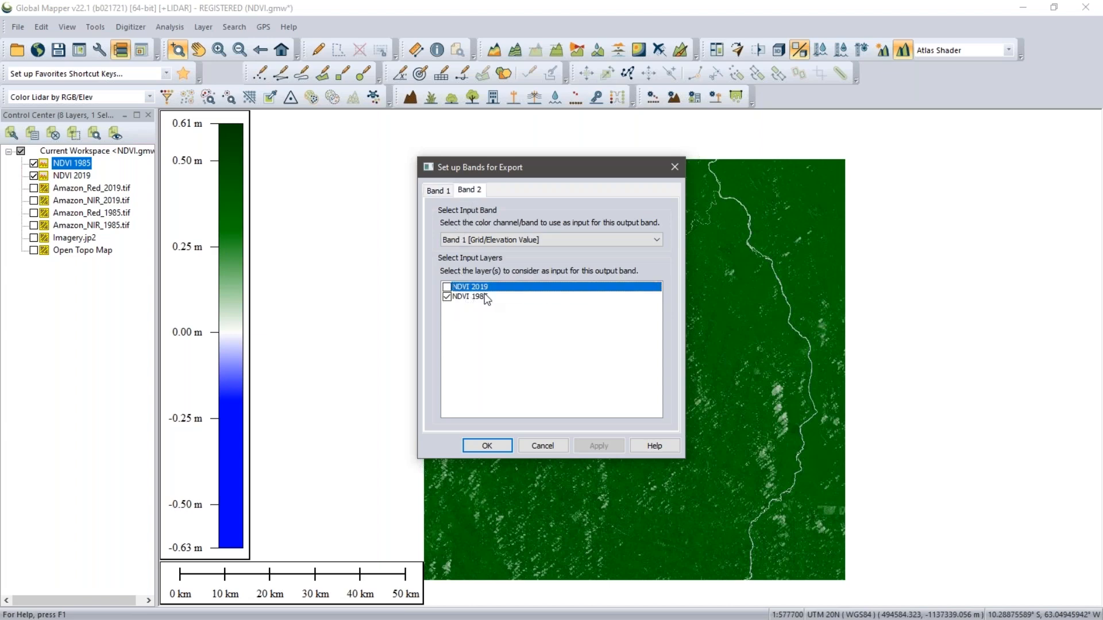
click(487, 446)
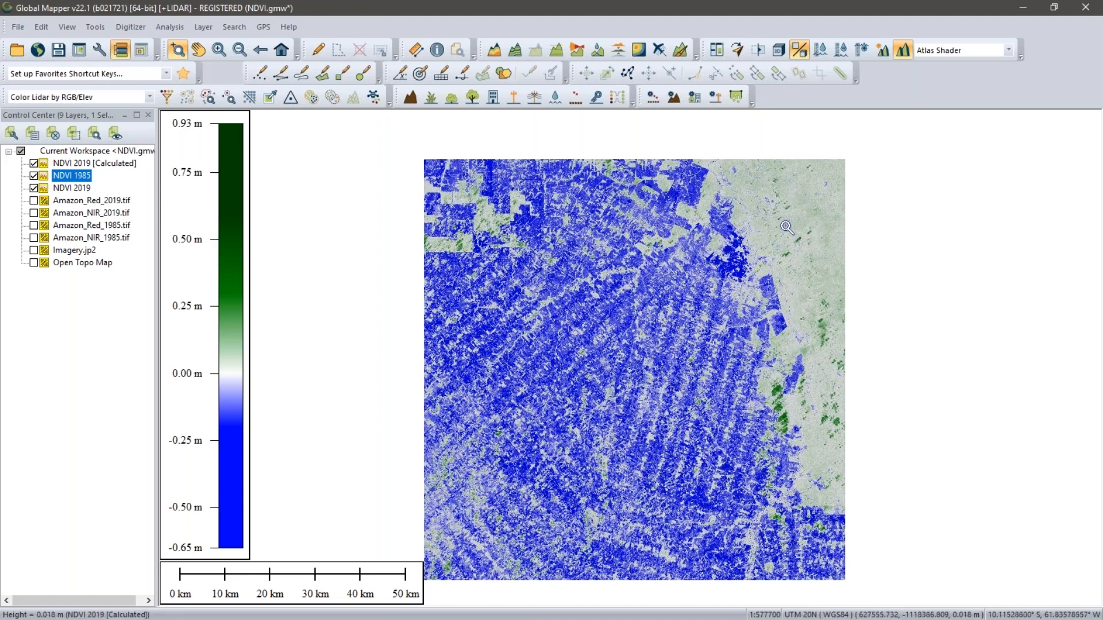
Hide the NDVI 1985 and NDVI 2019 layers and display Imagery.jp2 beneath the calculated difference layer
click(33, 262)
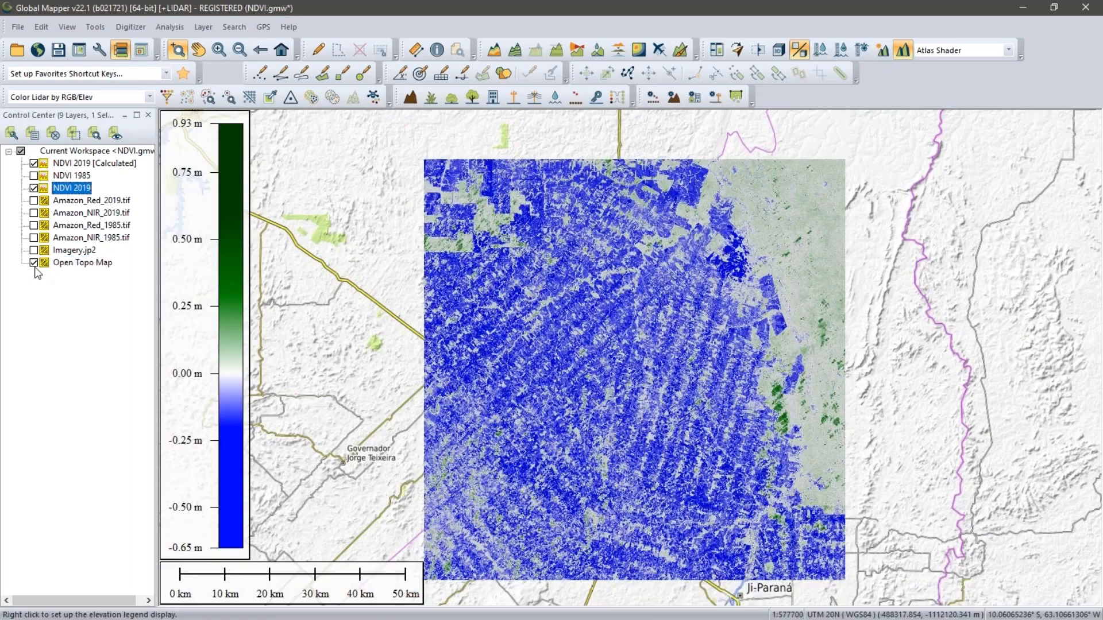
click(33, 263)
click(33, 250)
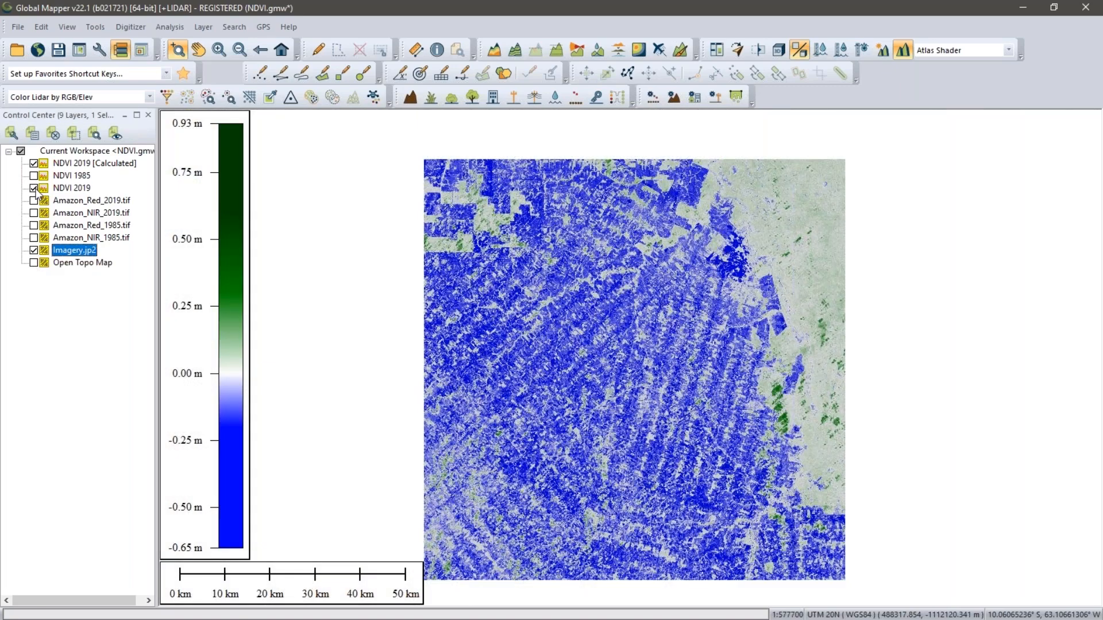
click(33, 188)
Swipe the NDVI 2019 [Calculated] layer across the map to compare it with the imagery below
click(759, 50)
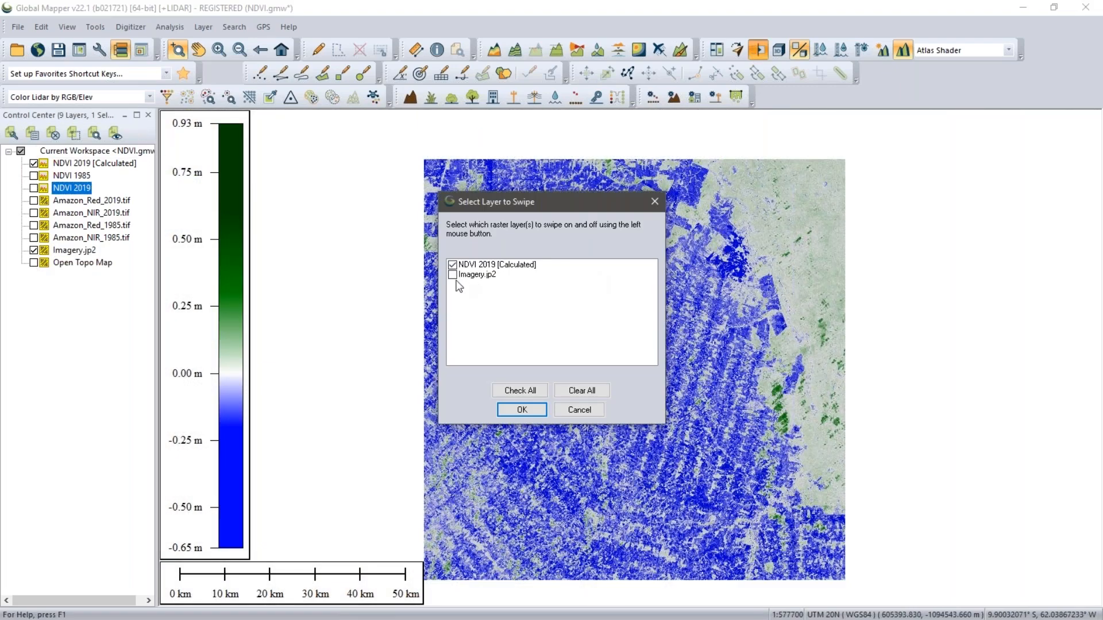
click(521, 410)
drag(466, 329, 744, 374)
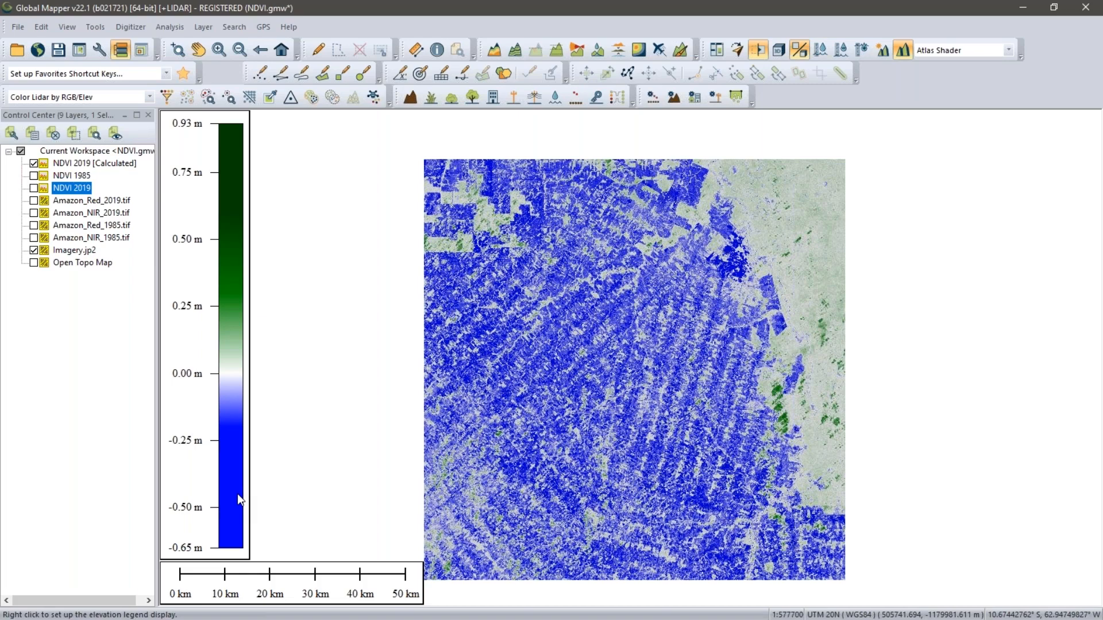
Review the online imagery data sources, such as Landsat8 Global Imagery, without connecting to any
click(38, 50)
scroll(350, 178, up, 2)
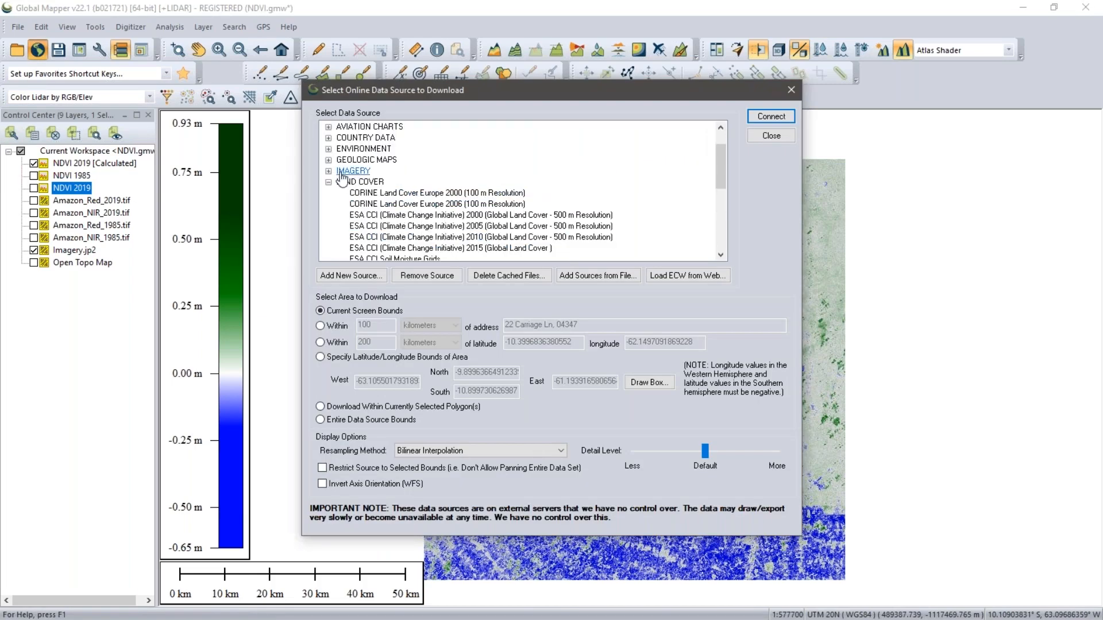
click(330, 182)
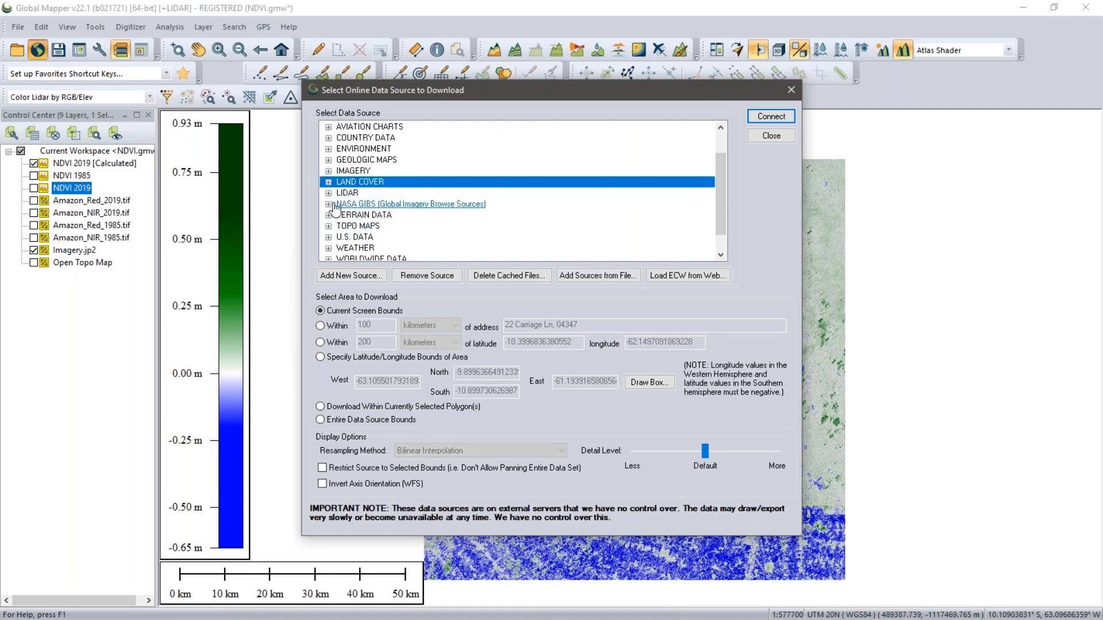
click(328, 171)
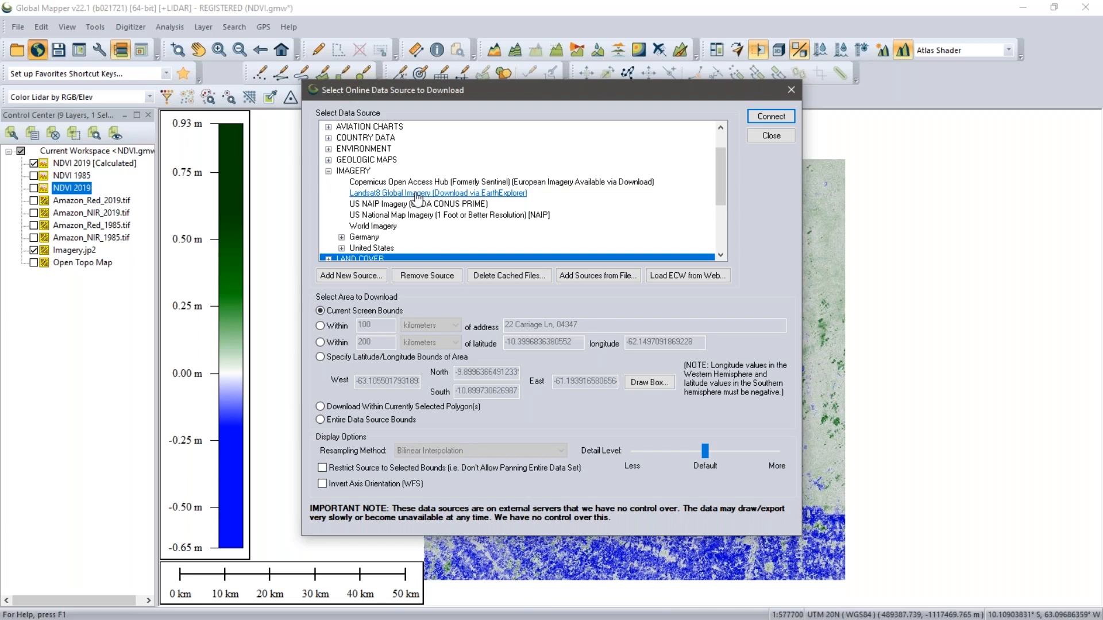
click(770, 135)
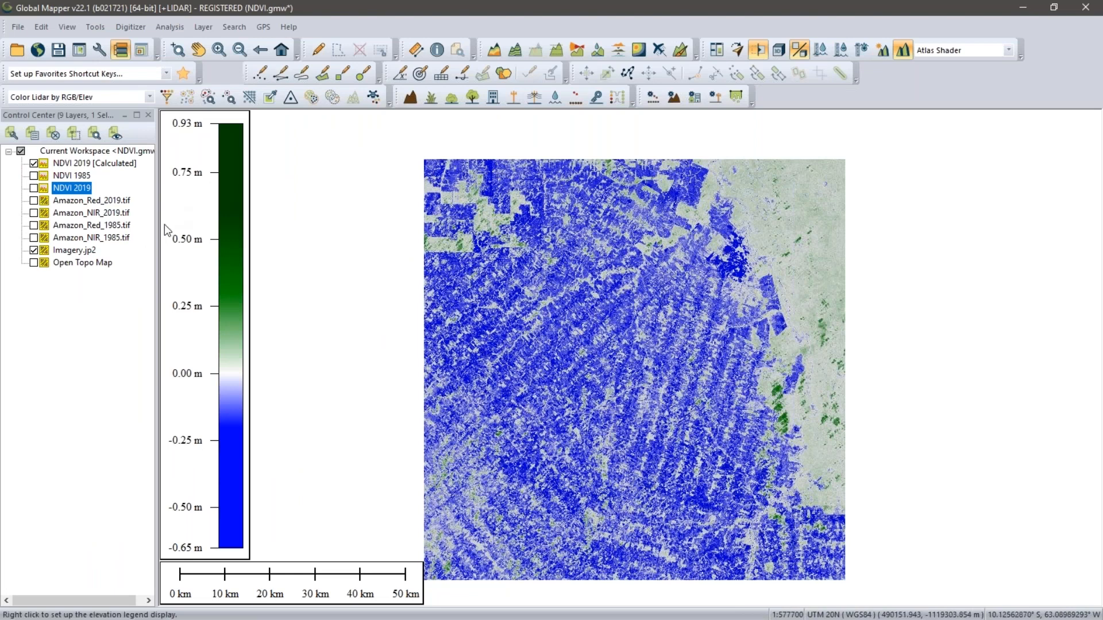
Hide the NDVI 2019 [Calculated] layer and open the raster export options for the remaining imagery in GeoTIFF format
click(34, 164)
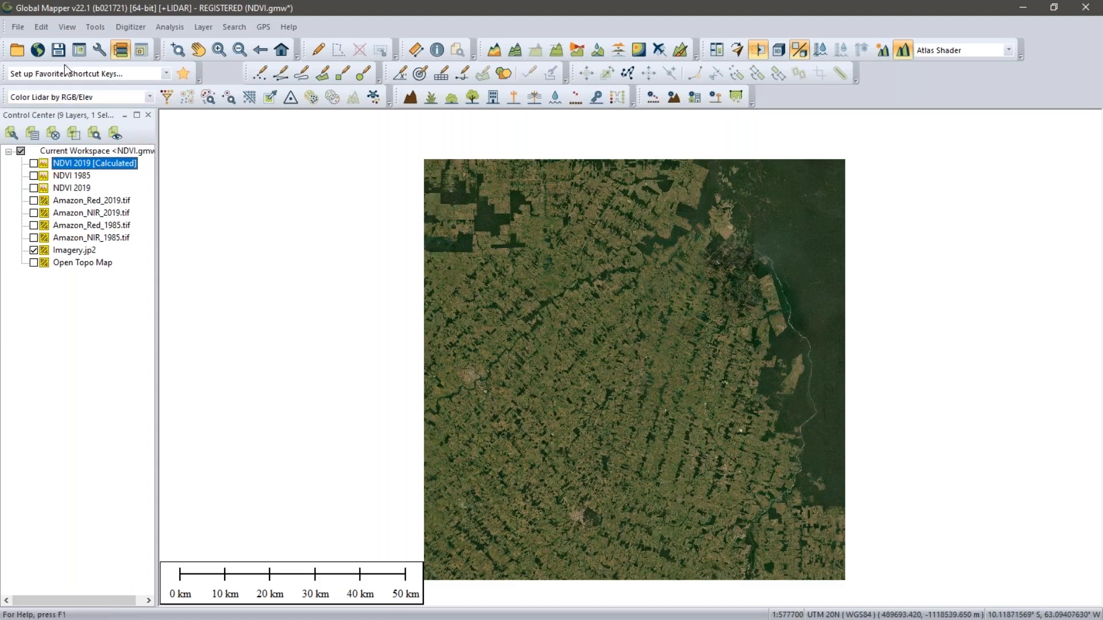
click(20, 30)
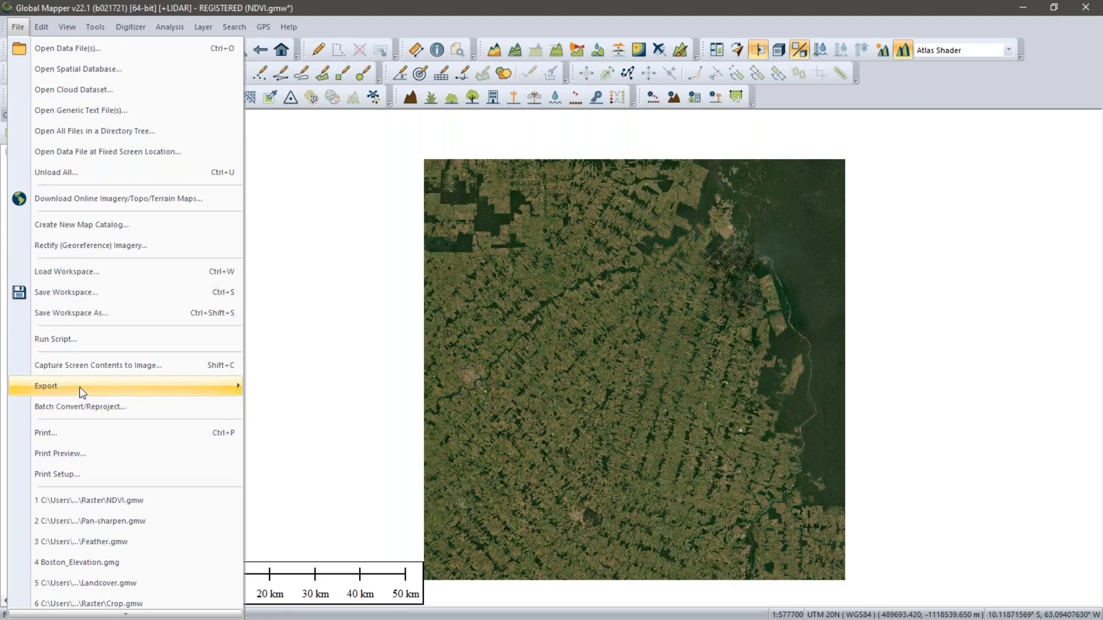
mouse_move(80, 387)
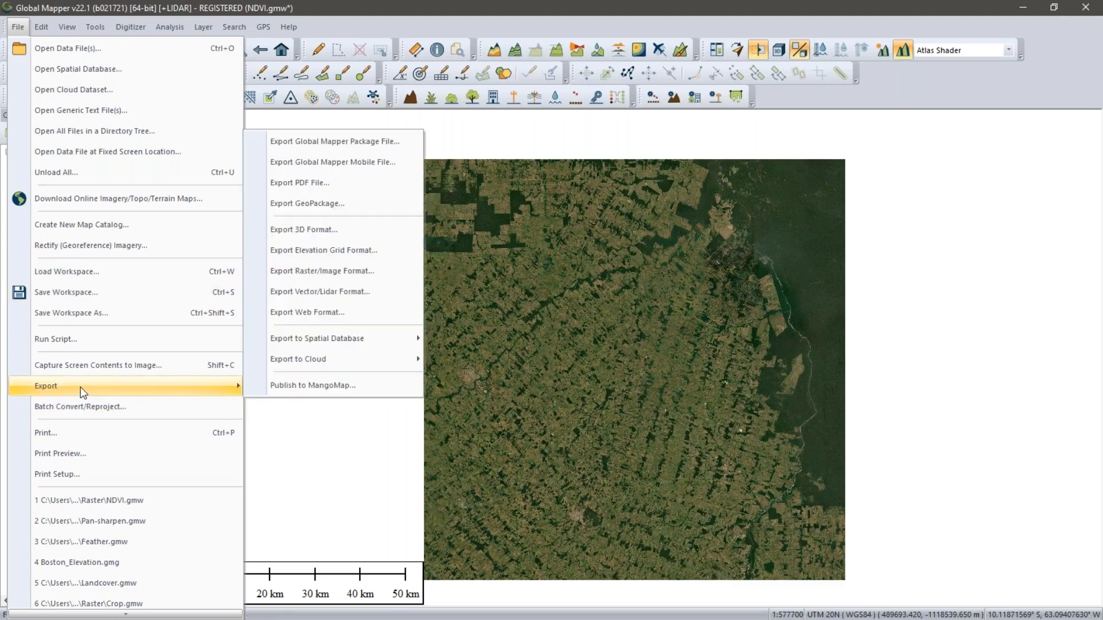
click(373, 274)
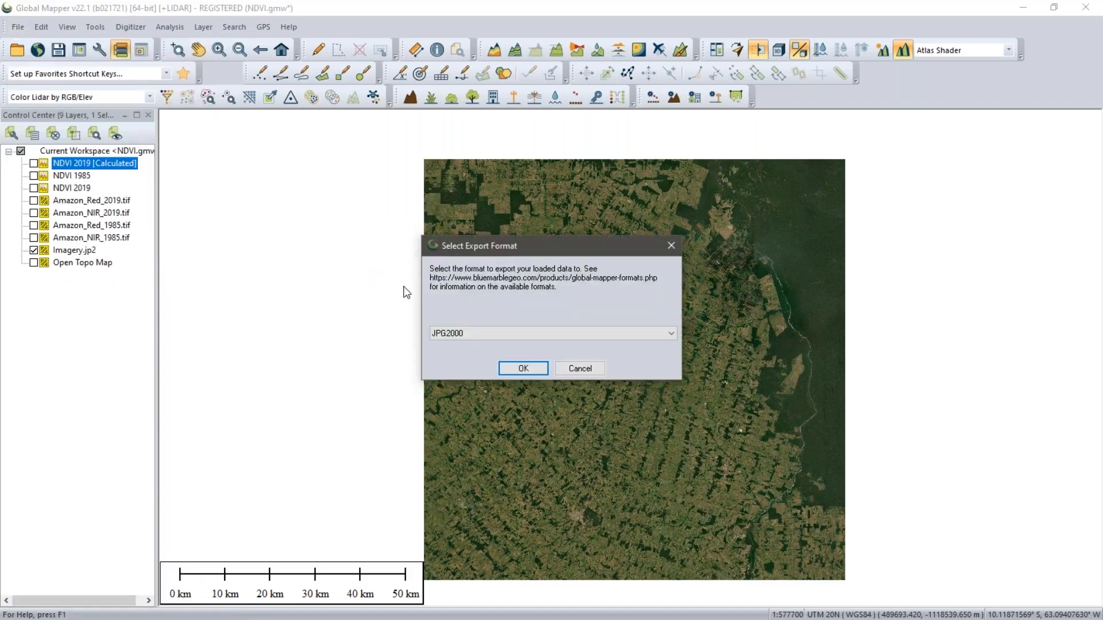
click(447, 332)
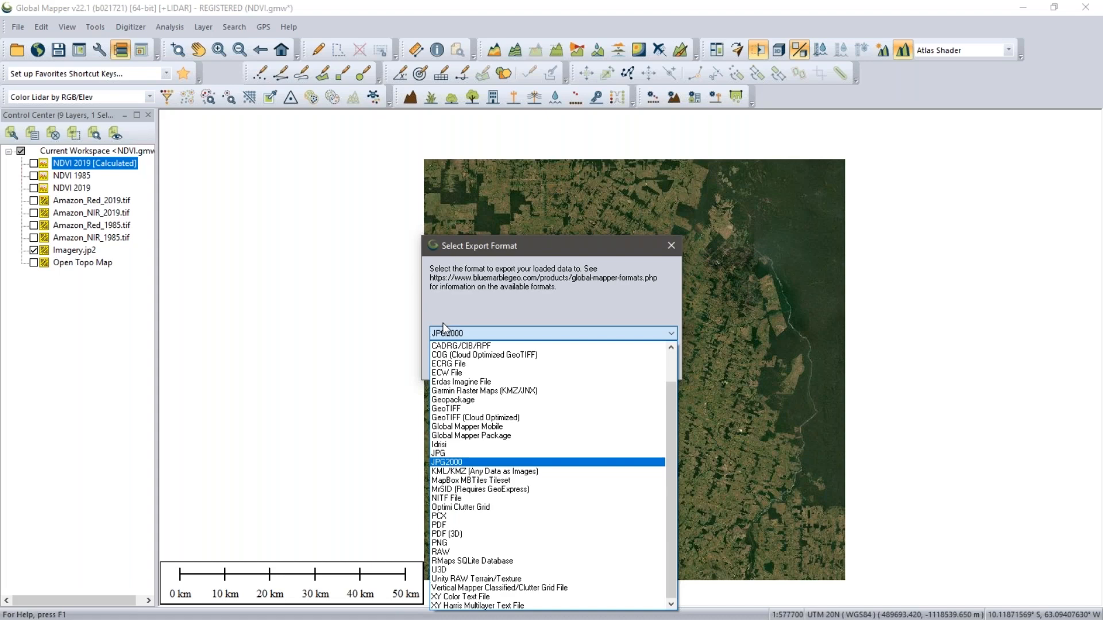
click(456, 409)
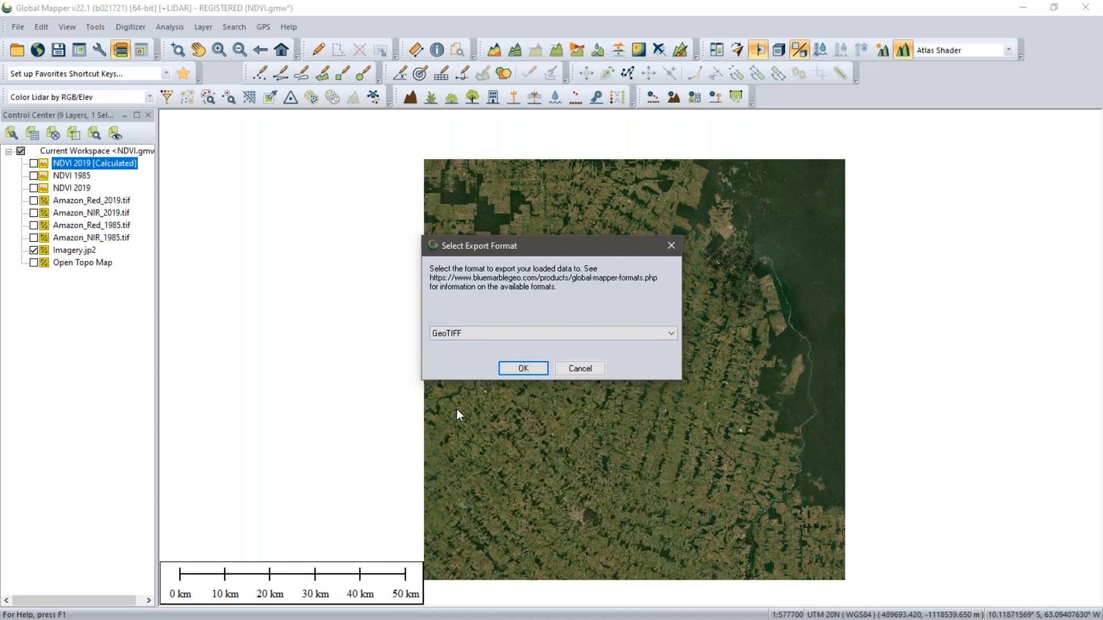
click(512, 369)
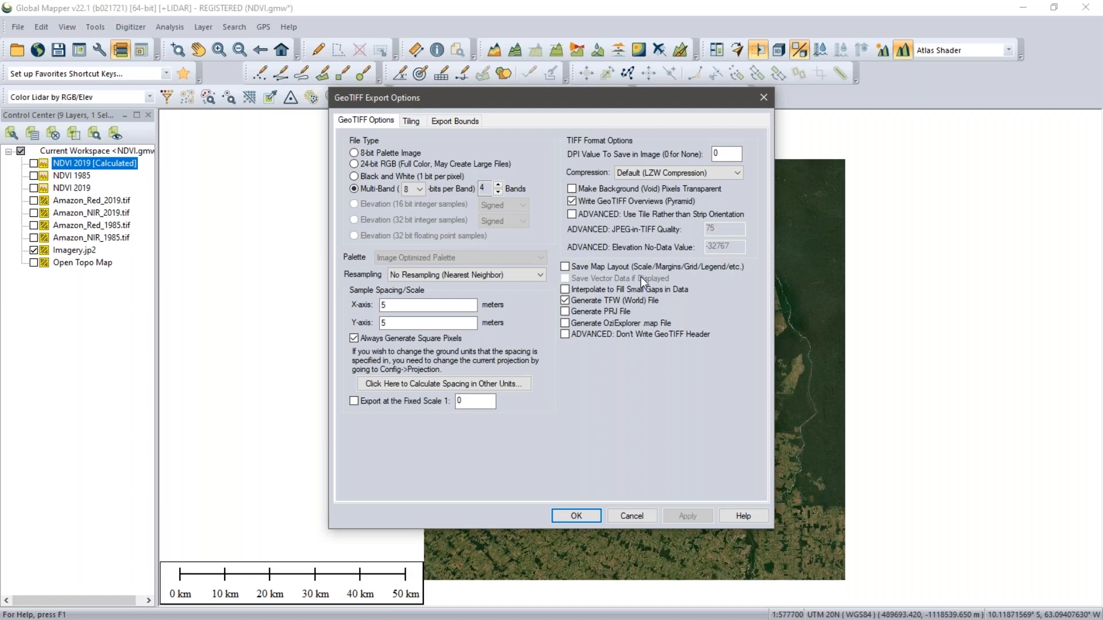
Review the tiling options of the GeoTIFF export and cancel without exporting
click(411, 122)
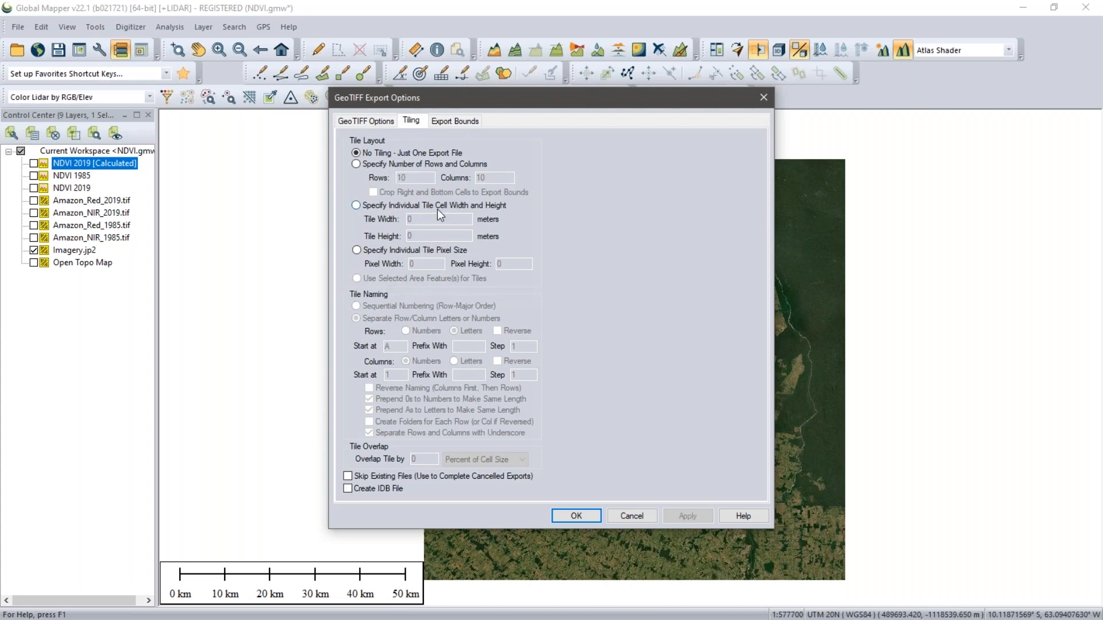
click(632, 516)
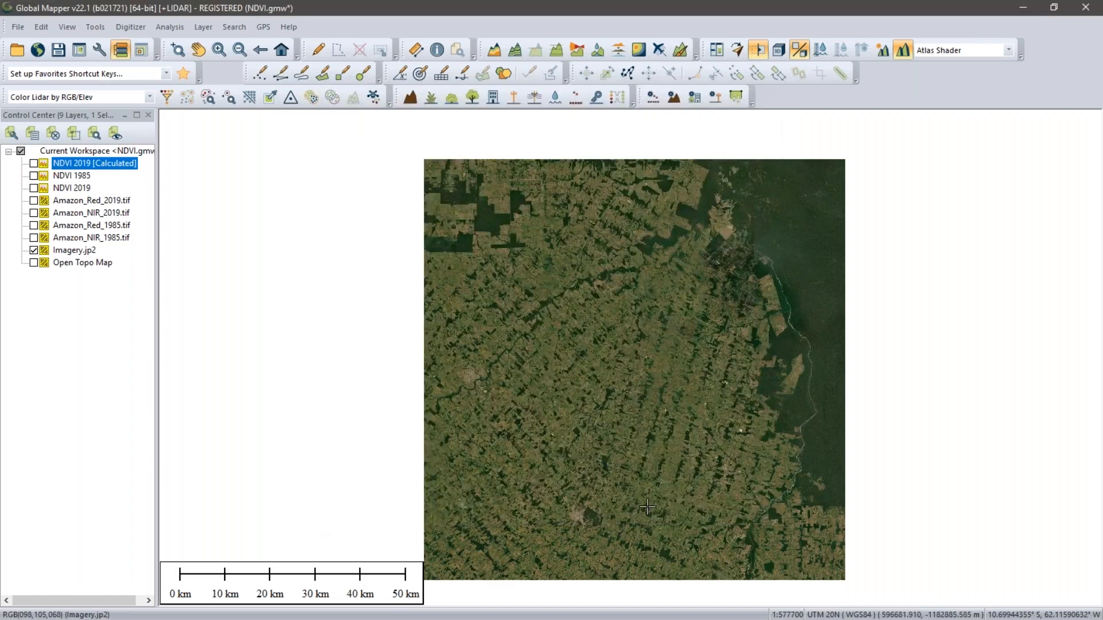